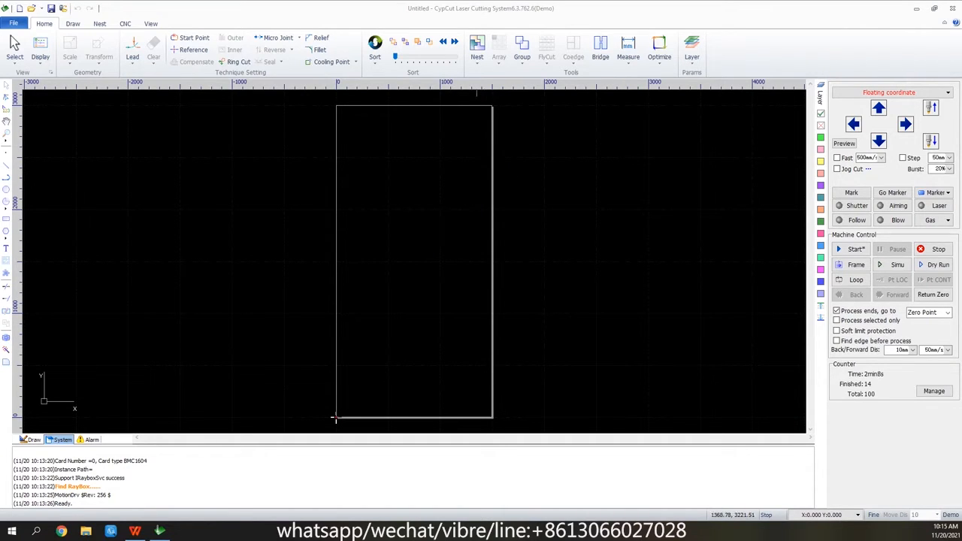
Look through the available sorting methods and choose Grid Pattern as the sorting method.
left_click(375, 57)
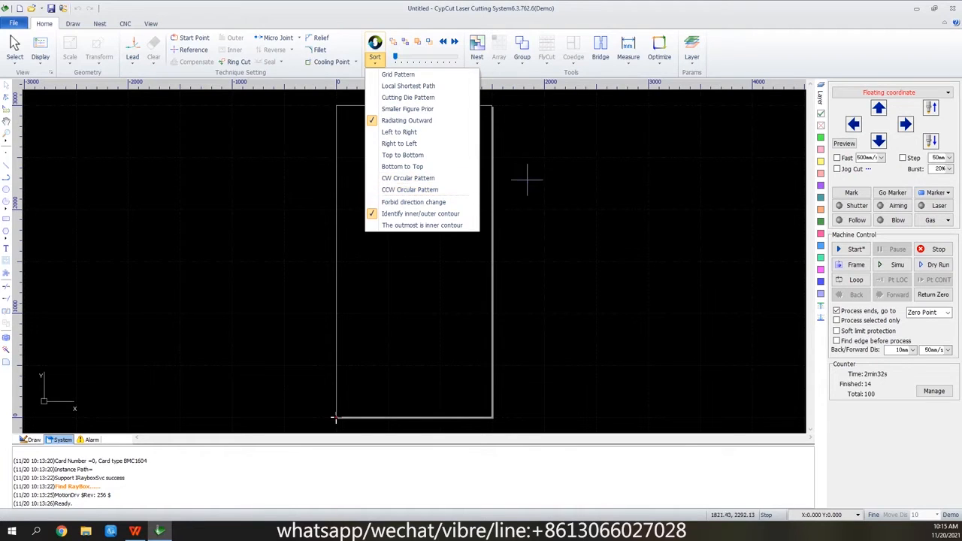
key("Up")
key("Up")
key("Up")
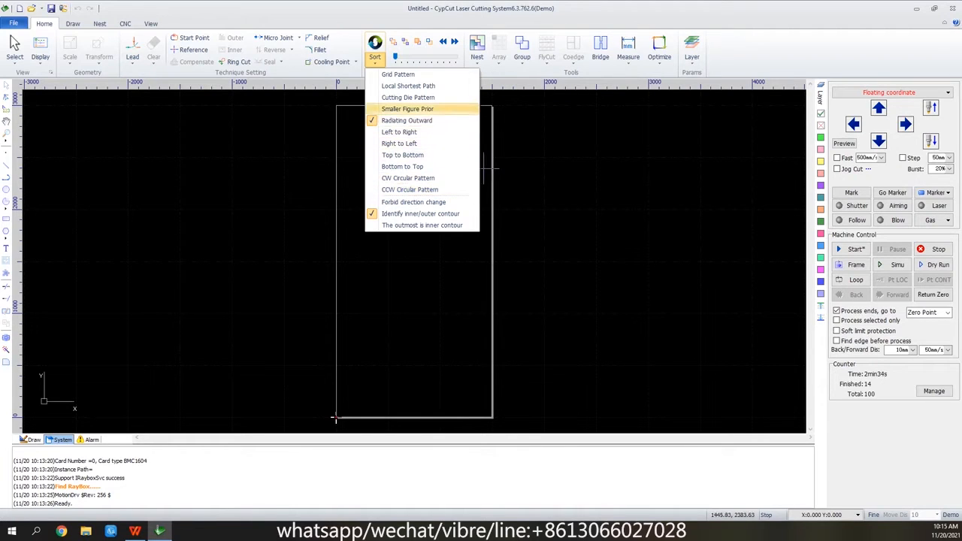
key("Up")
key("Down")
key("Down")
key("Up")
key("Up")
key("Up")
key("Up")
key("Escape")
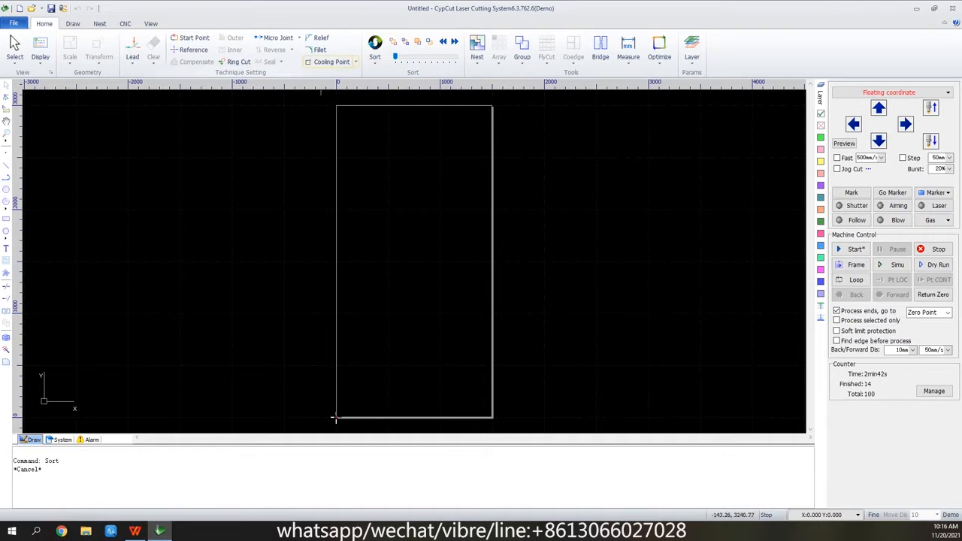
left_click(374, 57)
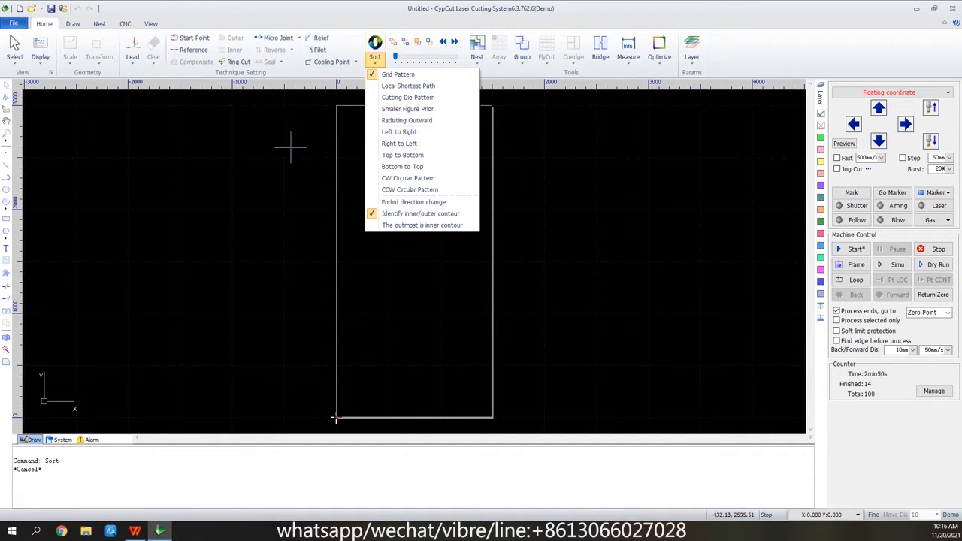
left_click(263, 142)
Open the drawing file eg6矩形排序阵列.
left_click(32, 8)
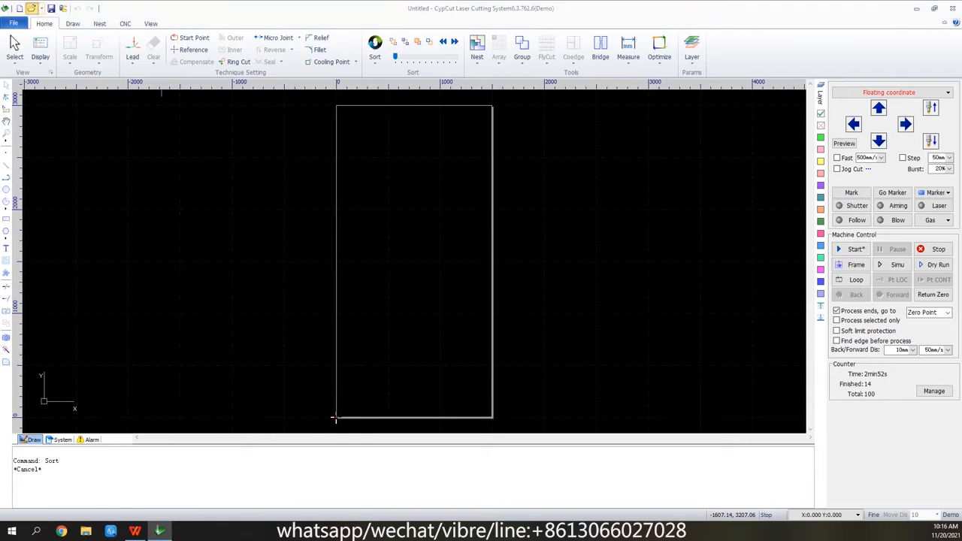
left_click(336, 235)
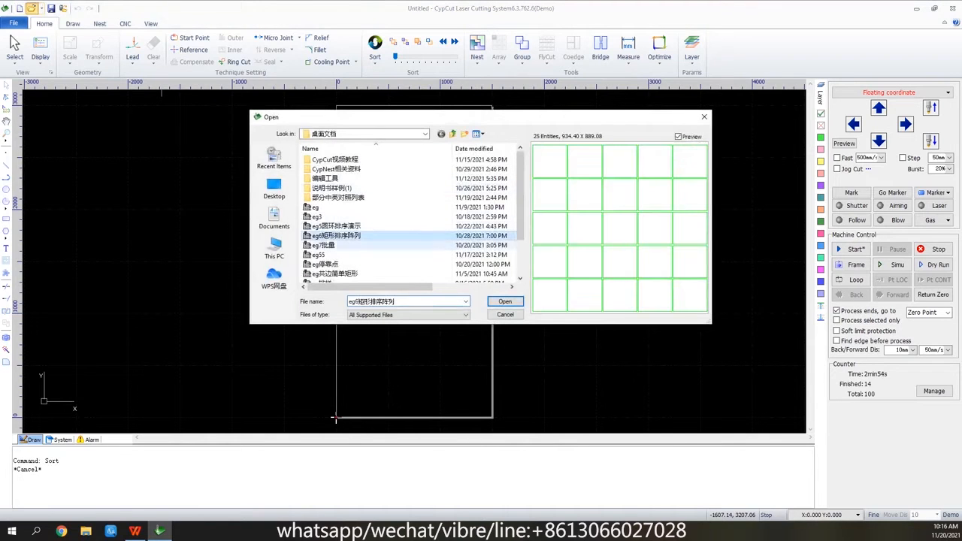
left_click(505, 301)
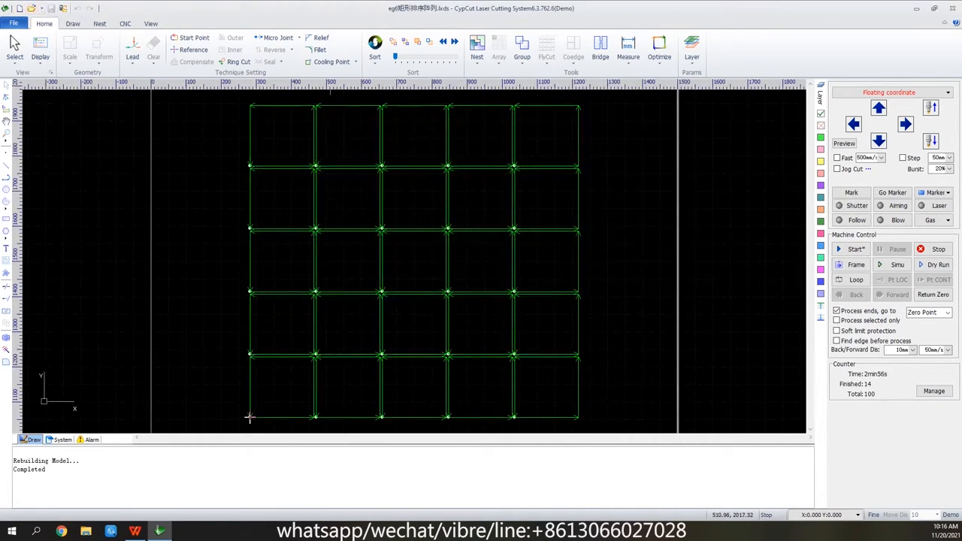
Sort the rectangle array with the Left to Right method and check the selected sorting method.
left_click(374, 59)
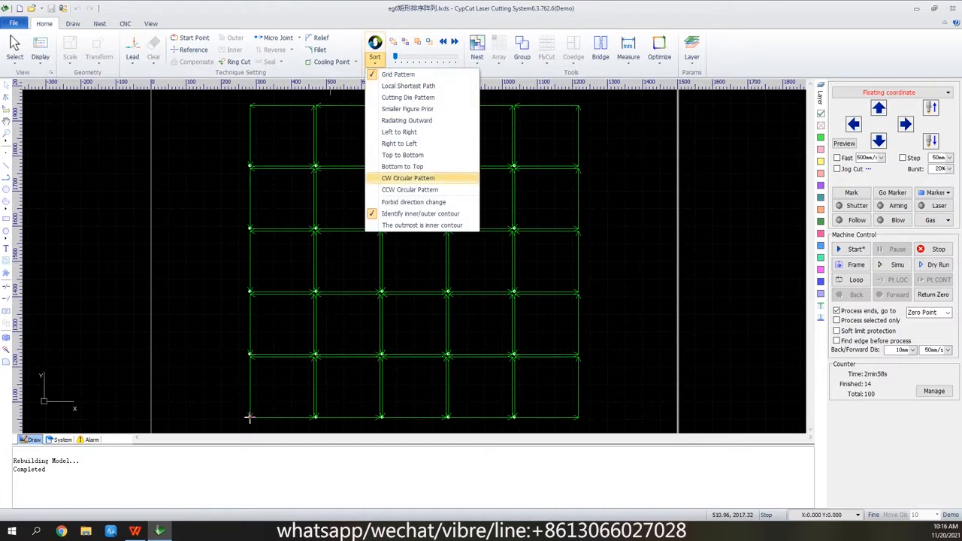
left_click(399, 143)
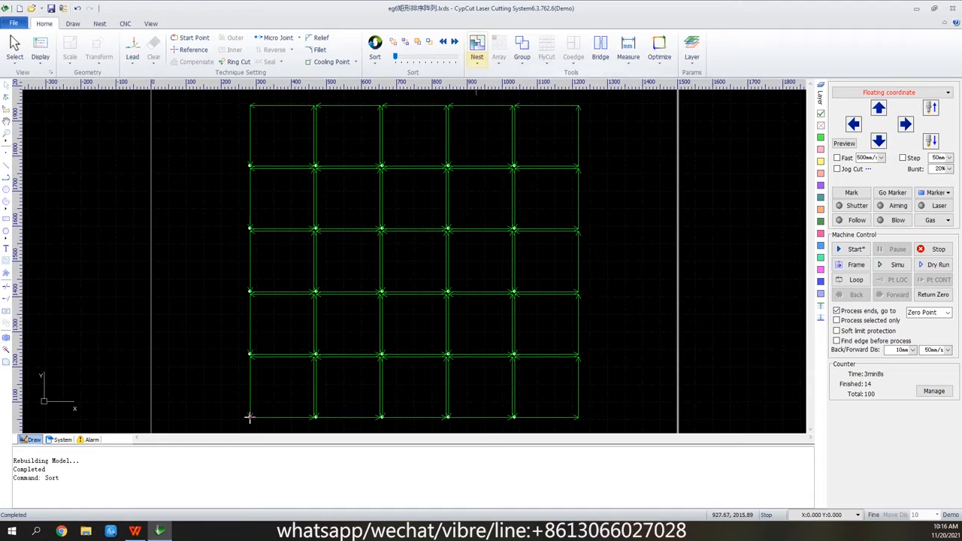
left_click(376, 49)
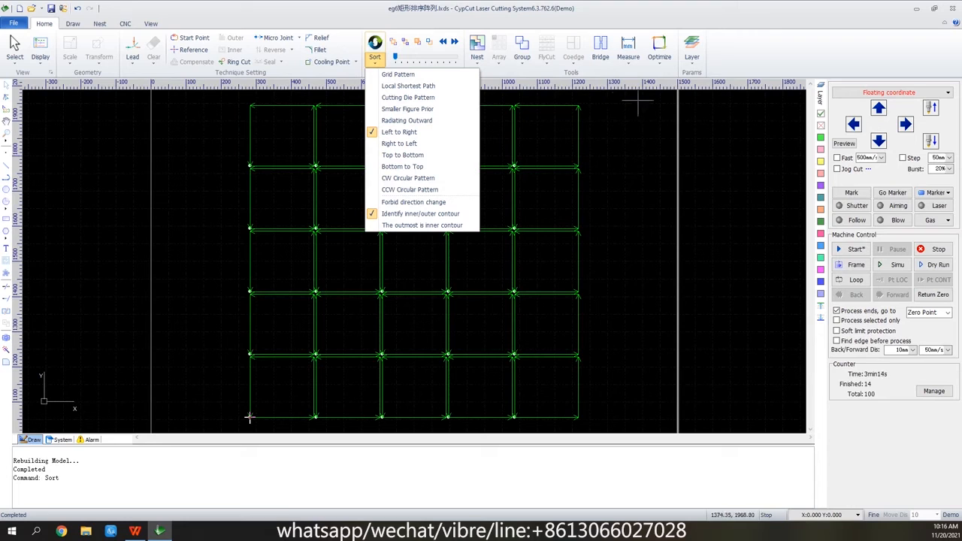
left_click(612, 125)
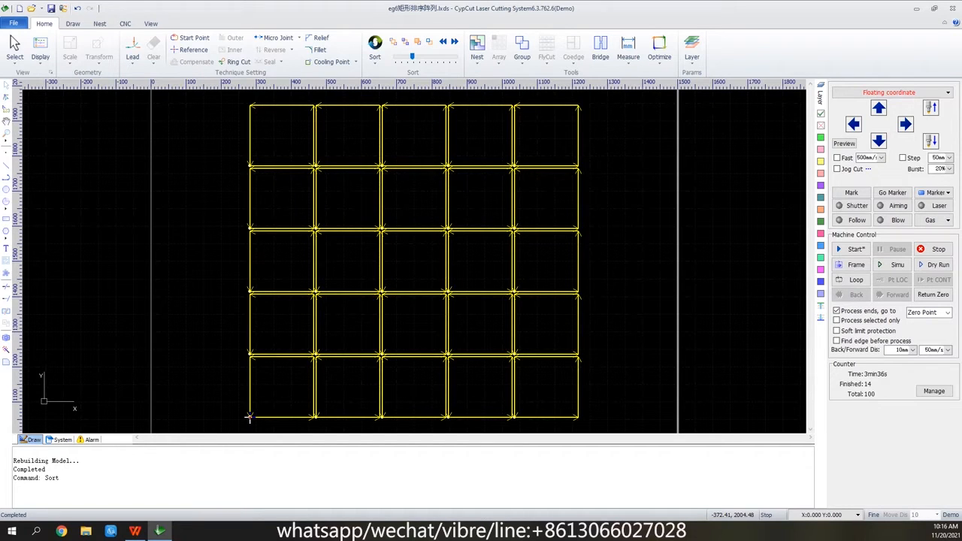
Open the drawing file eg5圆环排序演示, discarding the changes to the rectangle array.
key("ctrl+o")
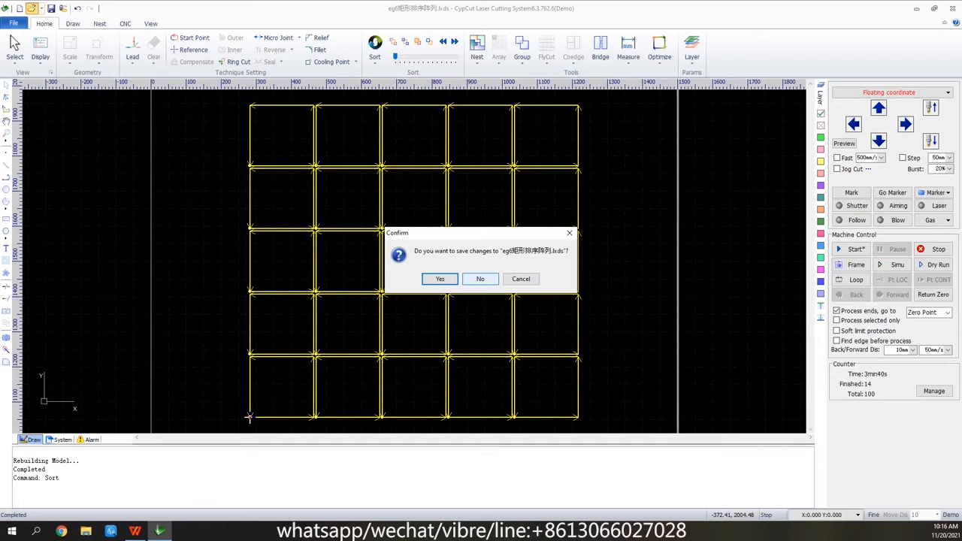
left_click(468, 279)
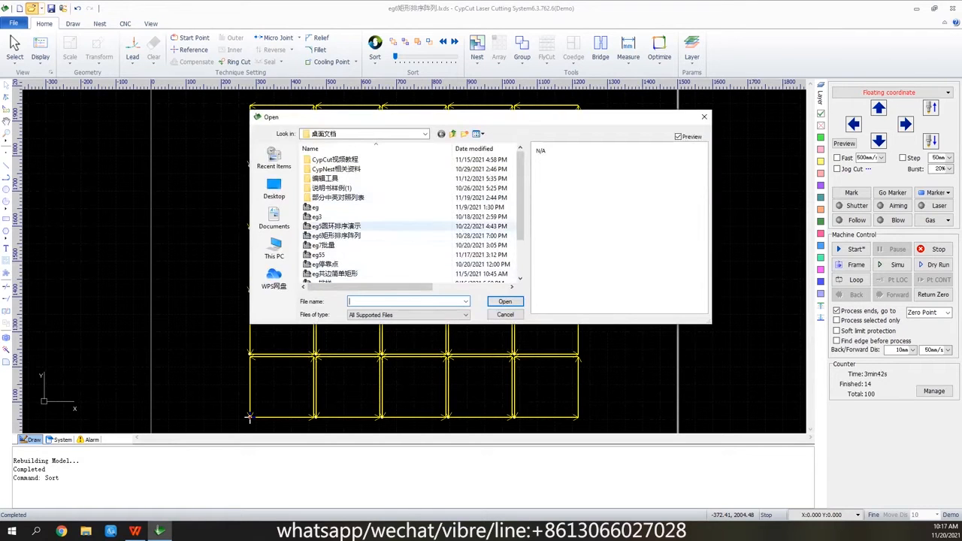
left_click(336, 226)
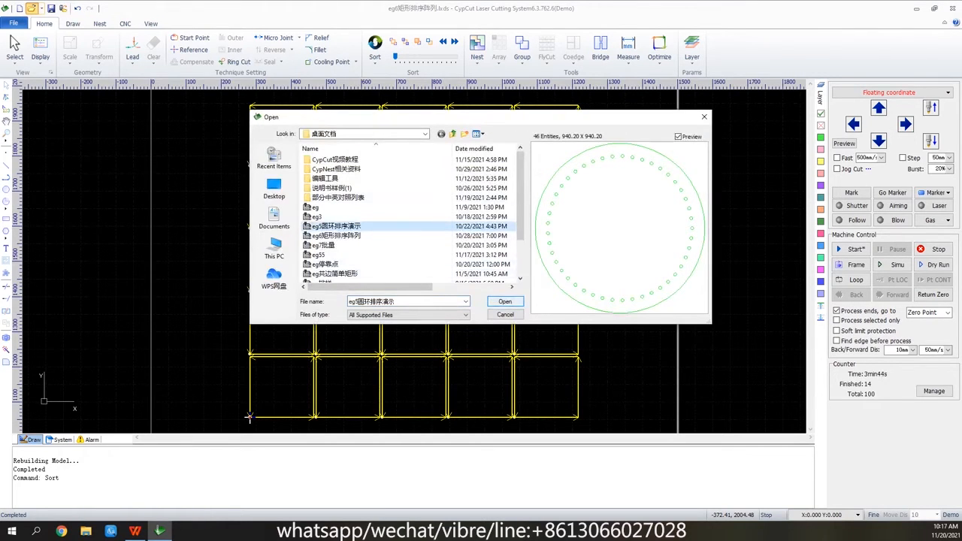
key("Return")
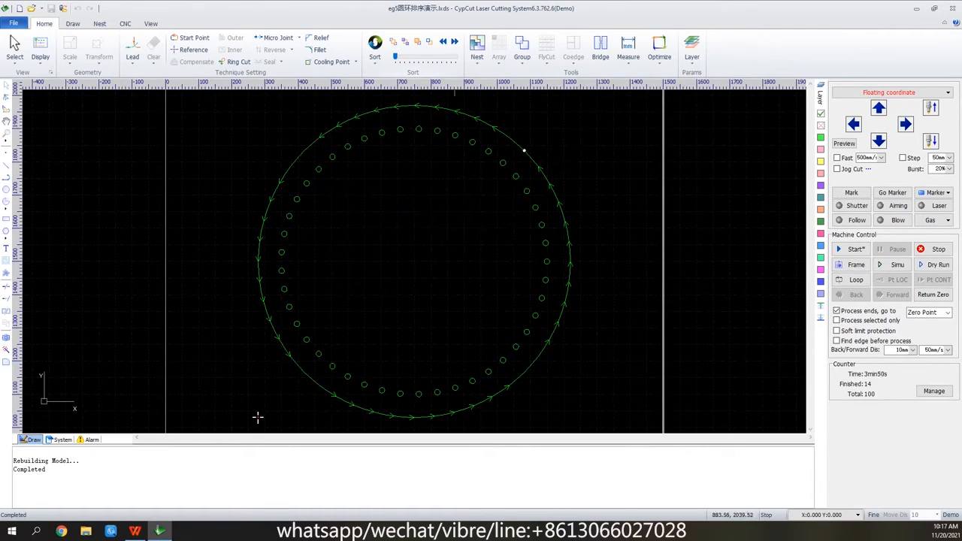
Sort the ring of small circles with Left to Right, and re-sort it with Radiating Outward.
left_click(375, 58)
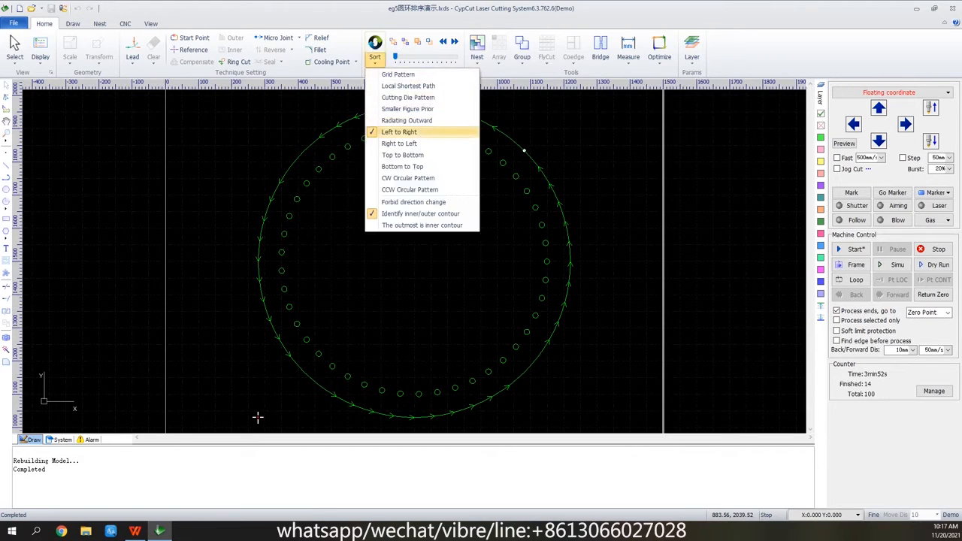
left_click(406, 131)
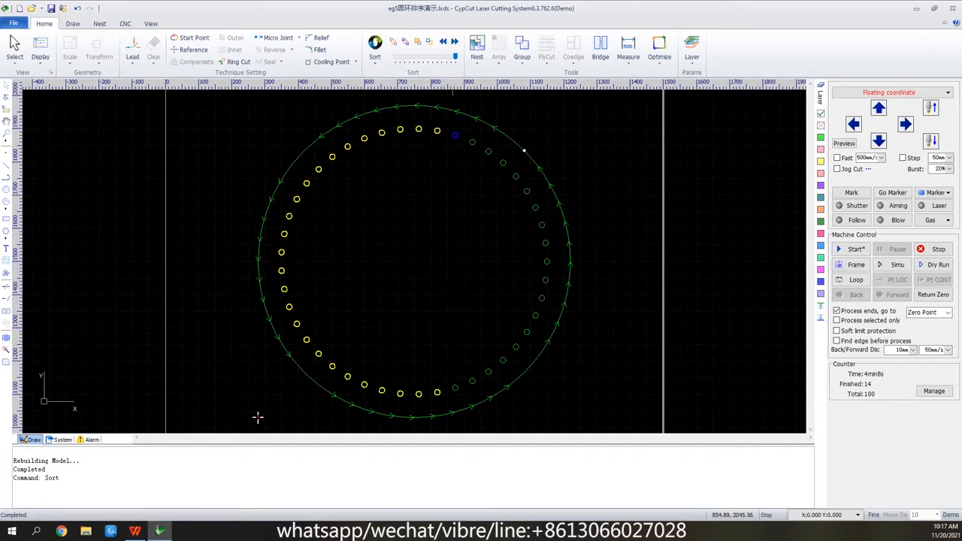
left_click(375, 59)
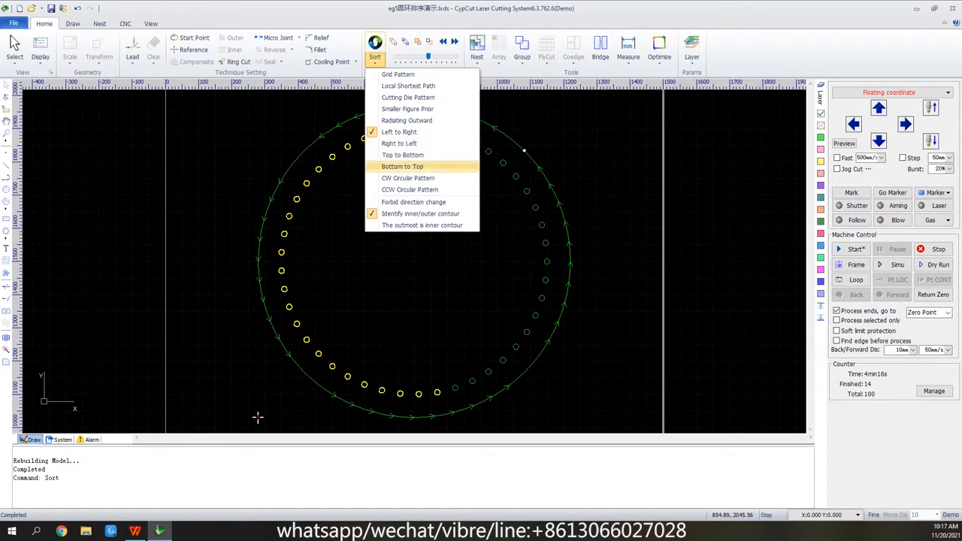
left_click(407, 121)
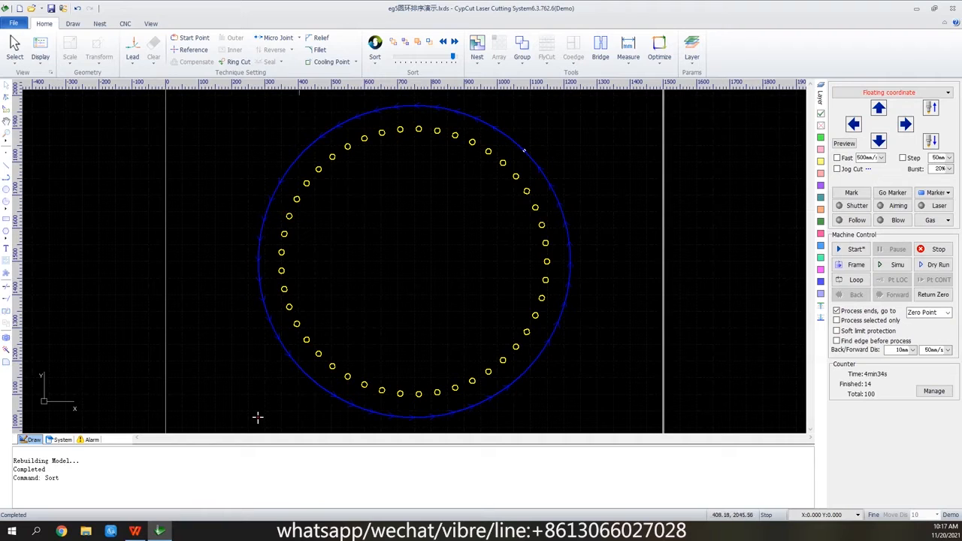
Choose the sorting option The outmost is inner contour and display the sequence tags on the ring drawing.
left_click(375, 60)
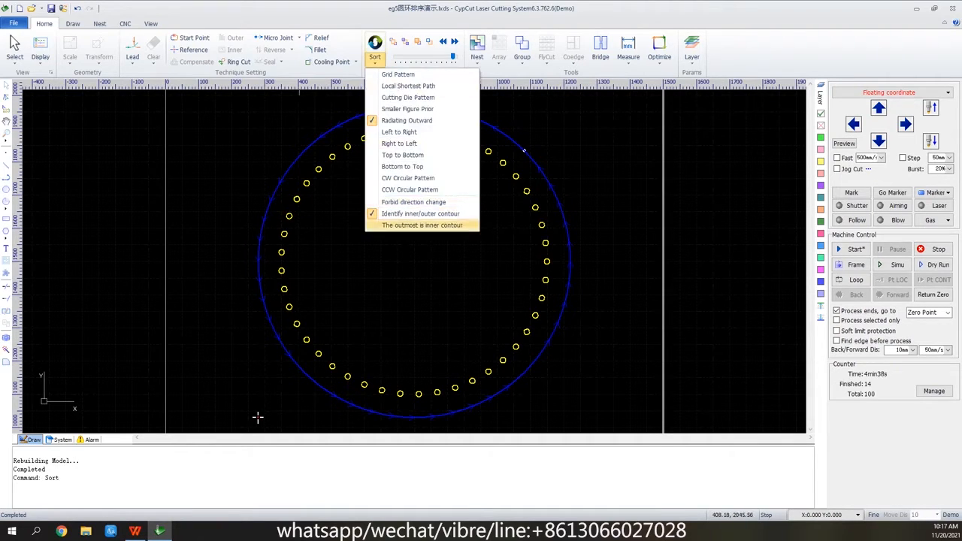
left_click(422, 225)
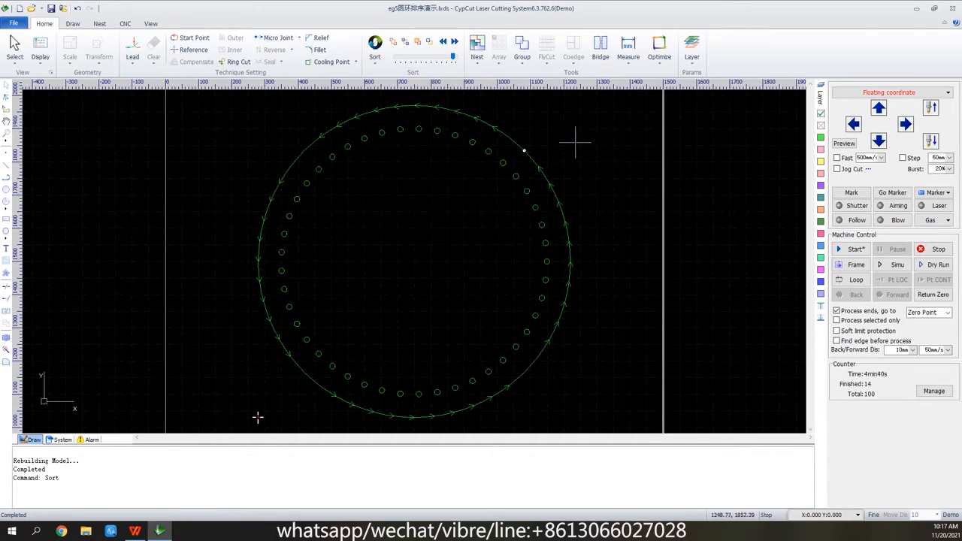
left_click(40, 51)
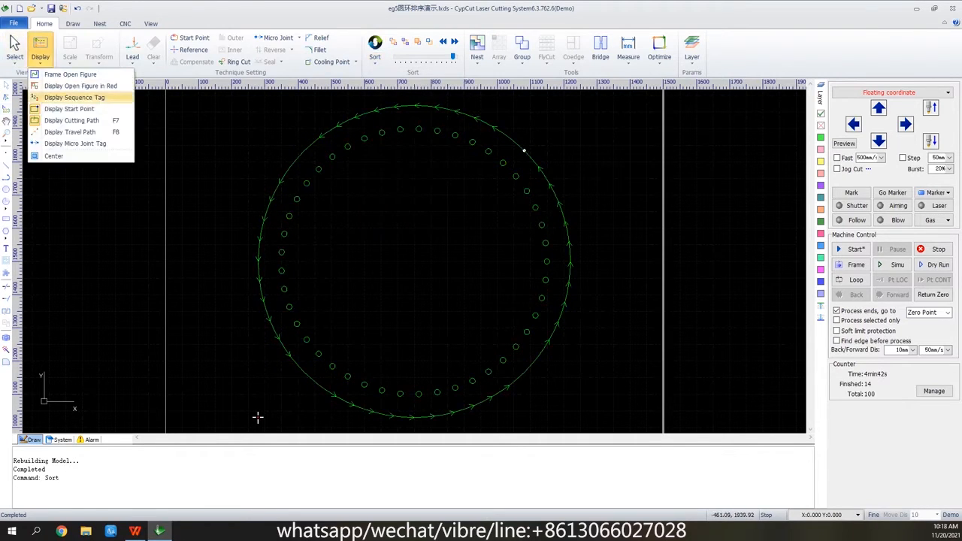
left_click(258, 418)
Select one small circle in the upper-right part of the ring and change its place in the cutting sequence.
scroll(524, 182, "up", 2)
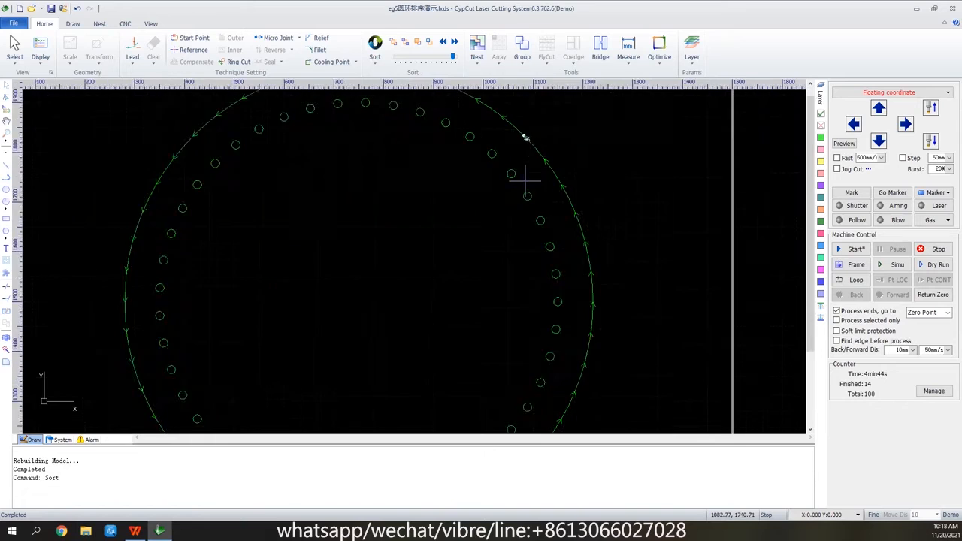
scroll(525, 179, "up", 3)
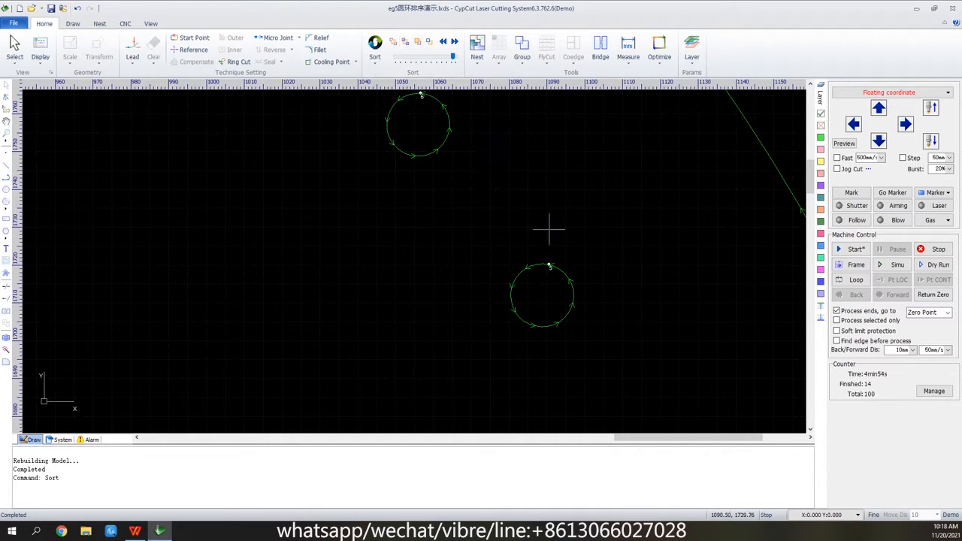
left_click_drag(617, 260, 488, 330)
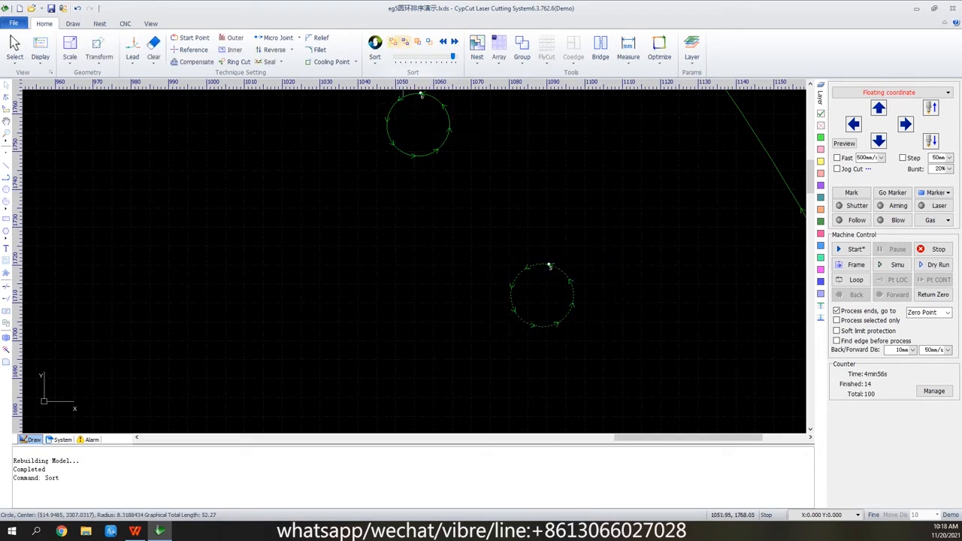
left_click(396, 41)
left_click(404, 42)
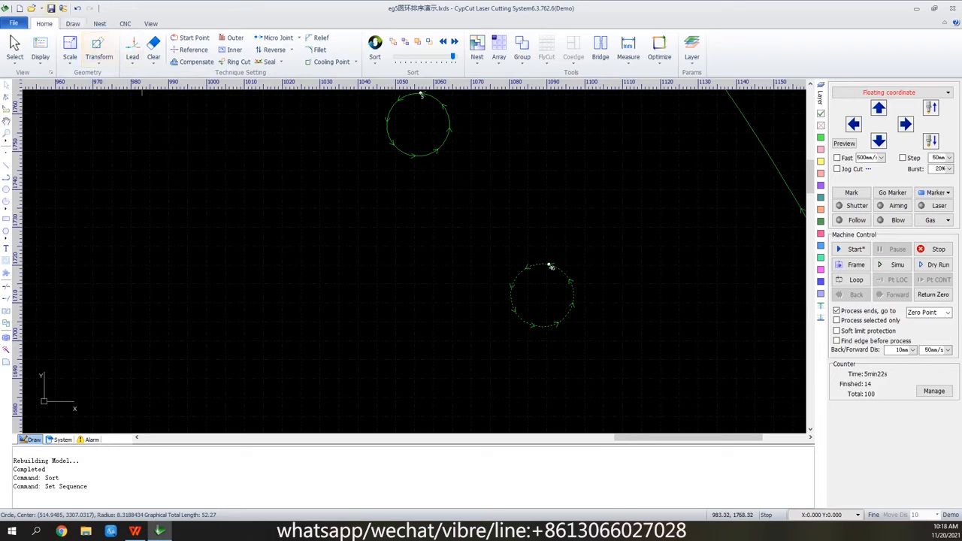
Open the drawing file eg排样, discarding the changes to the ring drawing.
left_click(31, 9)
left_click(481, 279)
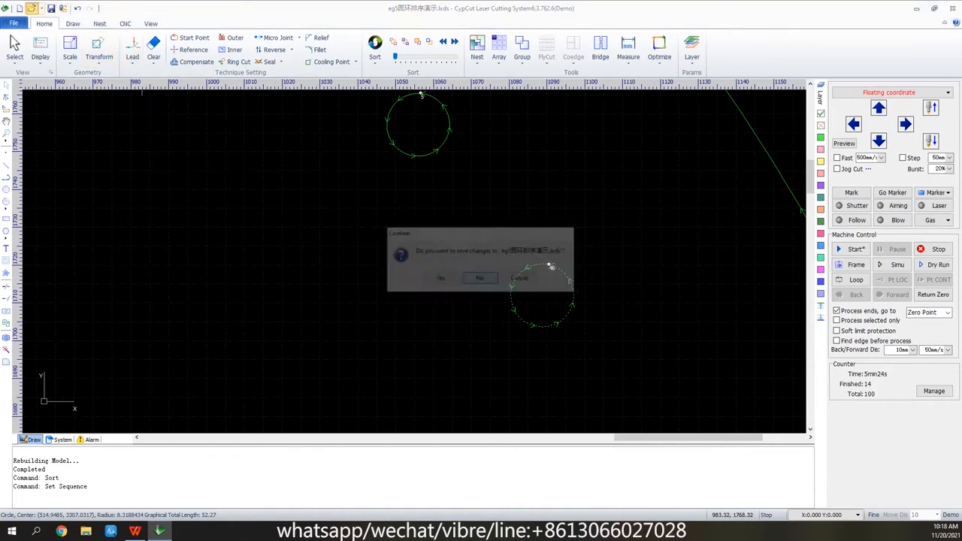
scroll(375, 259, "down", 1)
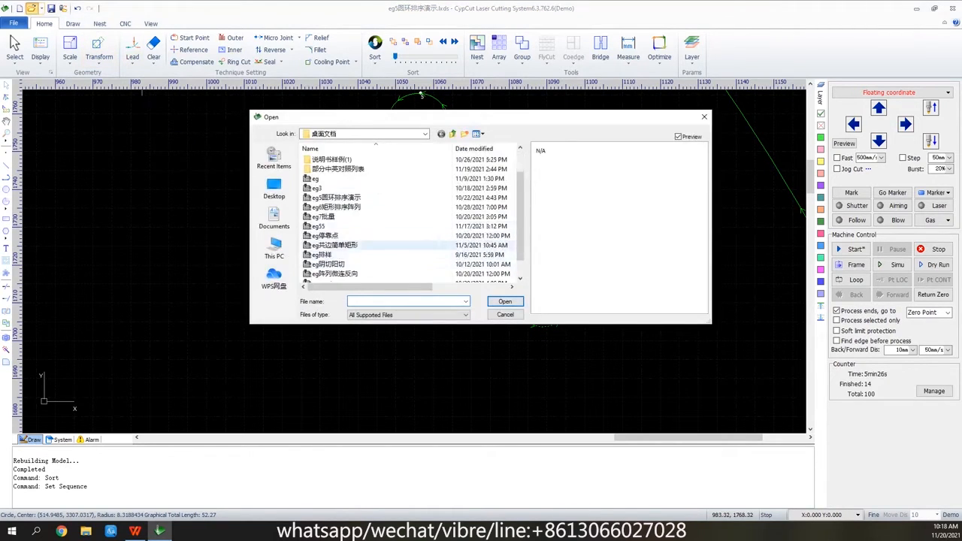
left_click(331, 255)
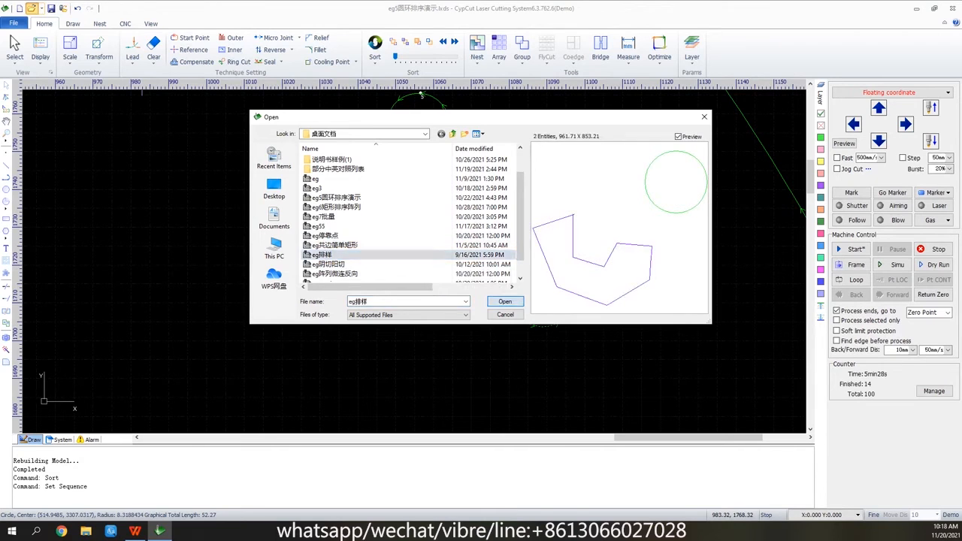
left_click(506, 302)
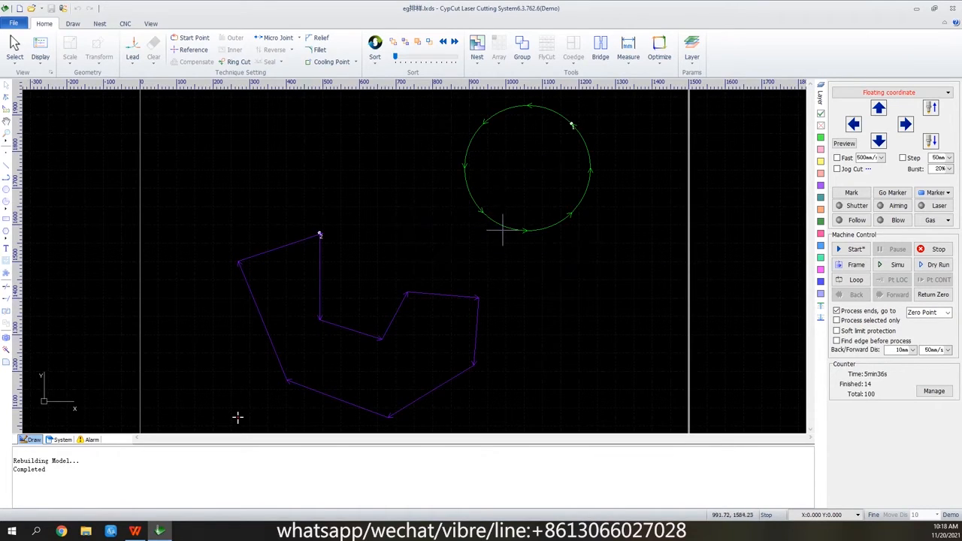
Select the circle and the polygon together and add both to the part list with a part count of 50.
left_click_drag(608, 131, 353, 434)
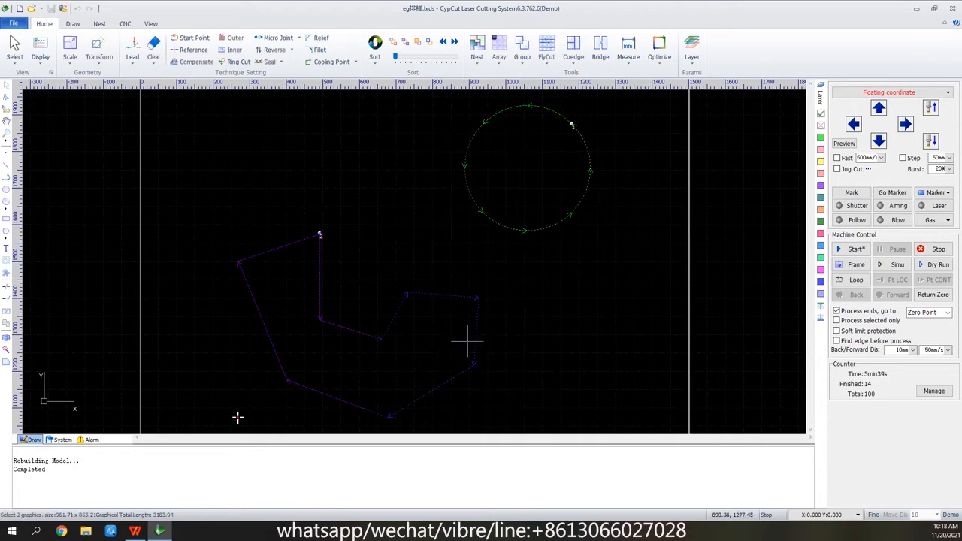
right_click(539, 200)
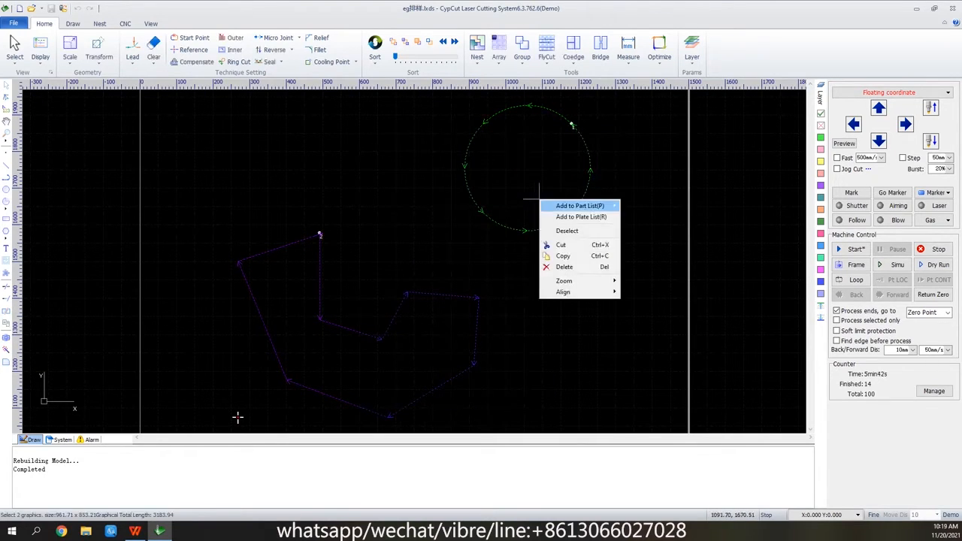
mouse_move(540, 200)
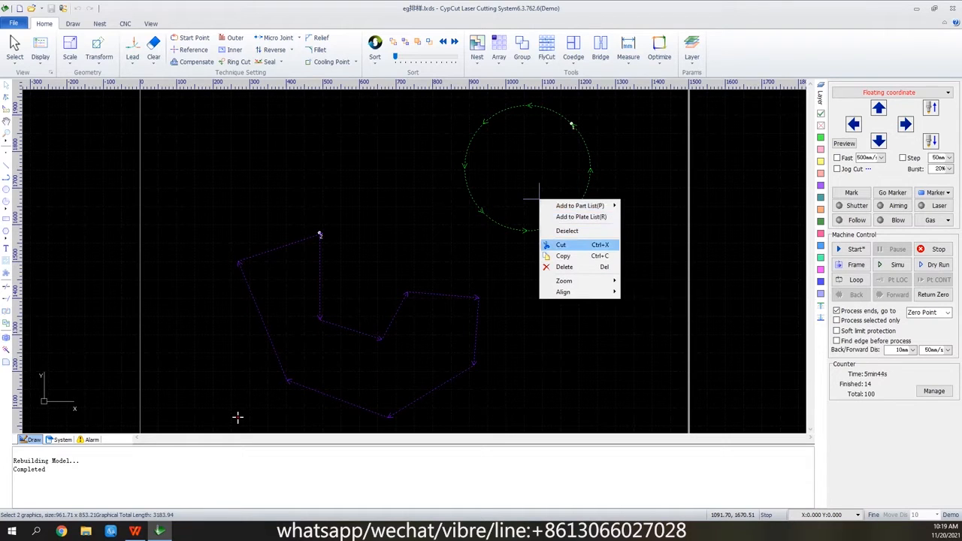
mouse_move(580, 205)
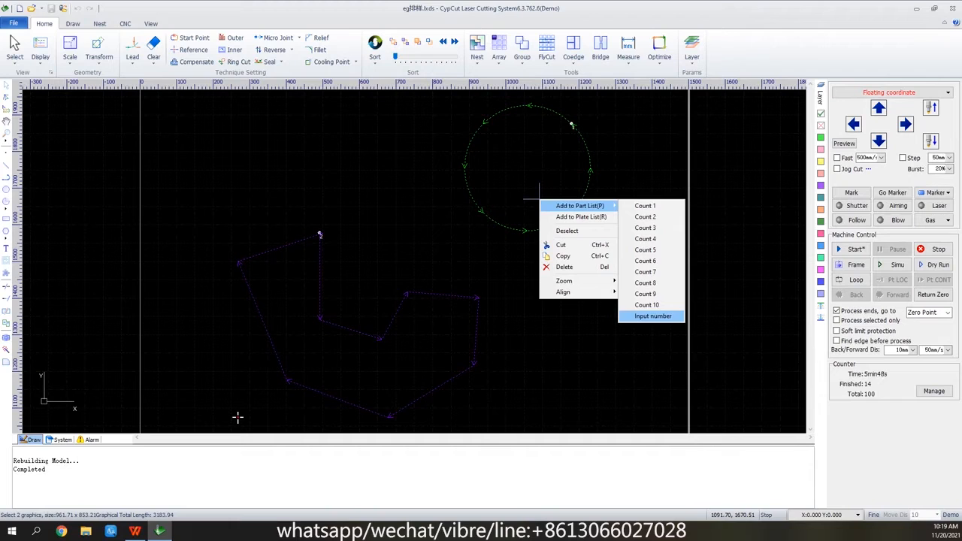
left_click(652, 316)
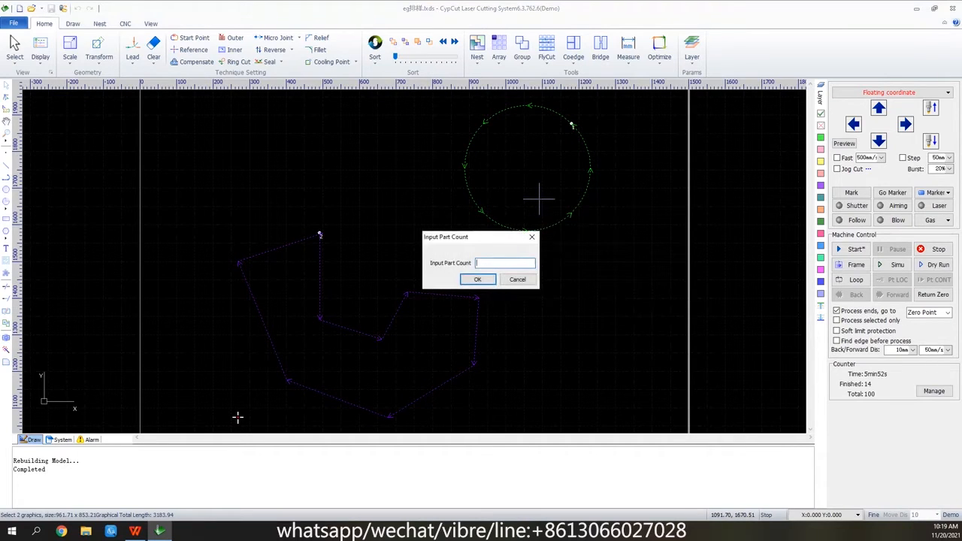
type("50")
key("Return")
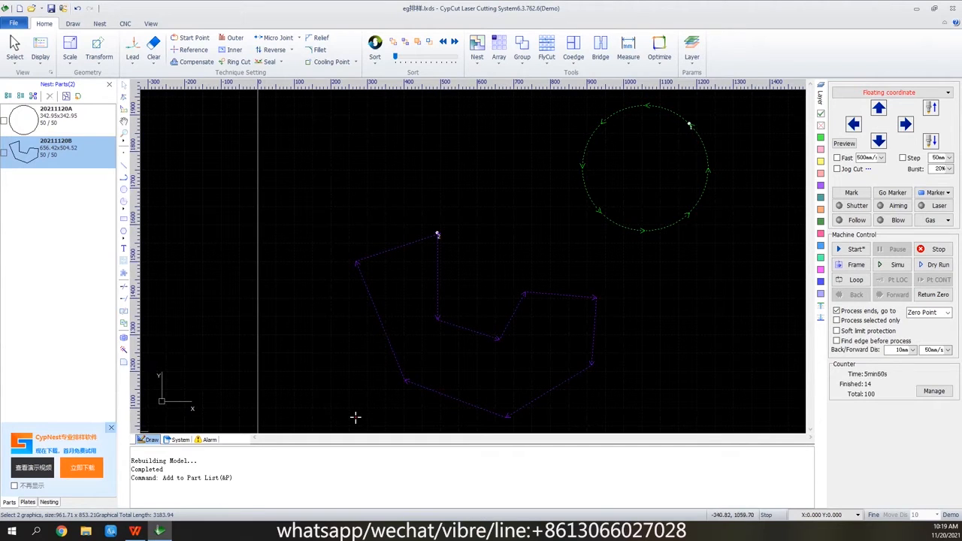
Tick both listed parts, auto-nest all library parts on standard 2400 x 1200 mm plates with a 2 mm gap, and display the first nest result.
left_click(110, 427)
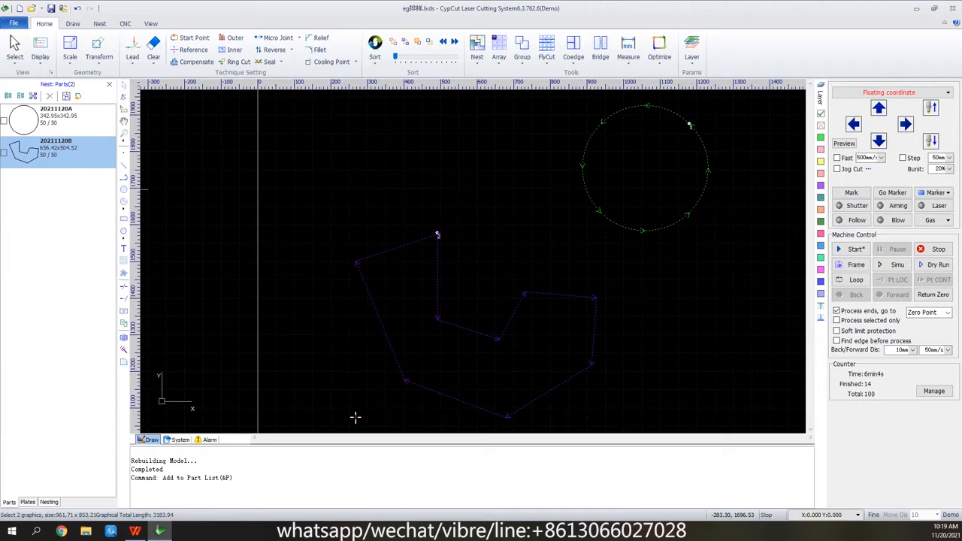
left_click(4, 121)
left_click(4, 152)
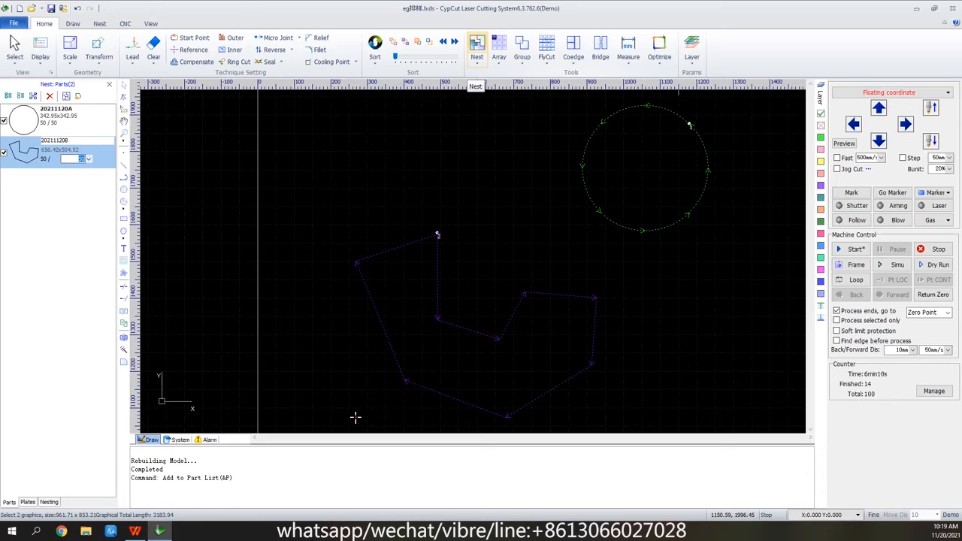
left_click(477, 47)
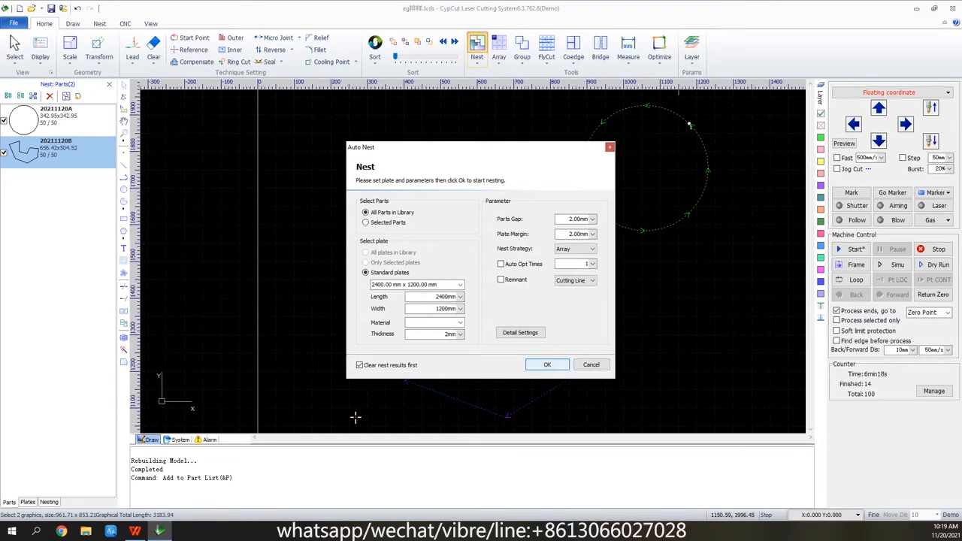
key("Return")
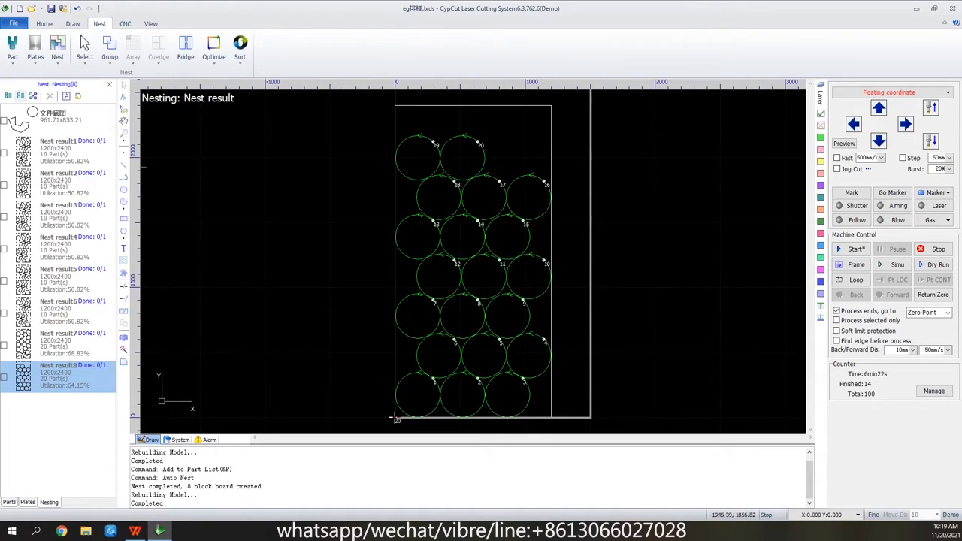
left_click(59, 153)
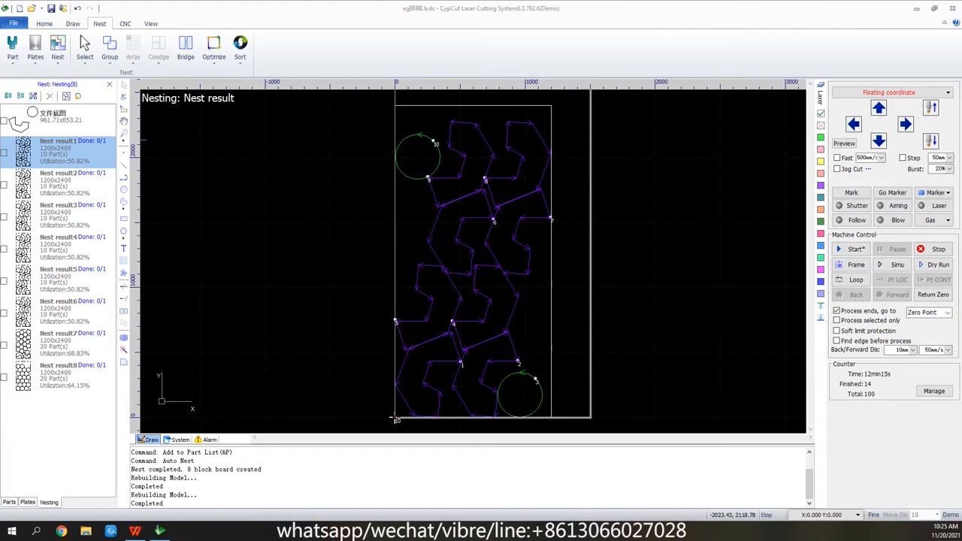
Start a new blank drawing, discarding the changes to the nested file, and close the nesting list.
left_click(19, 8)
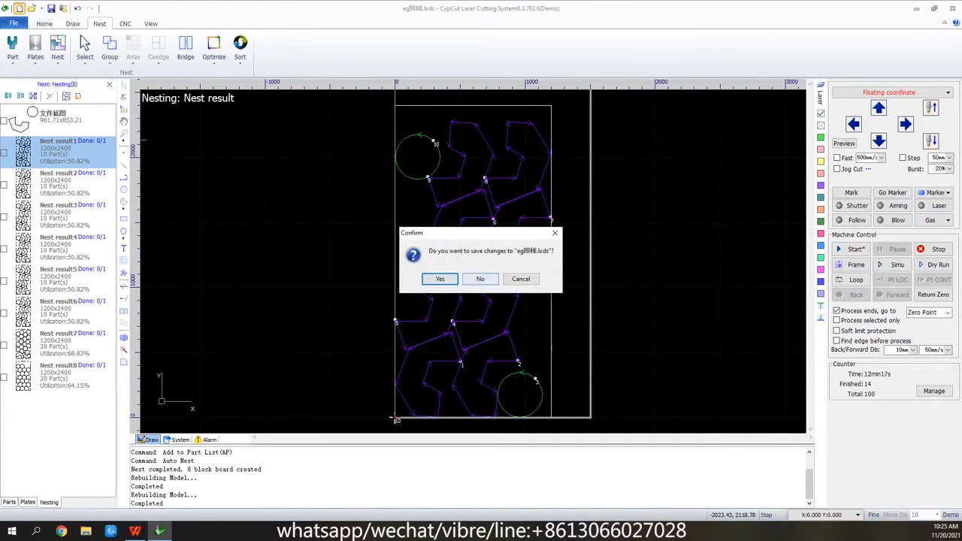
left_click(477, 279)
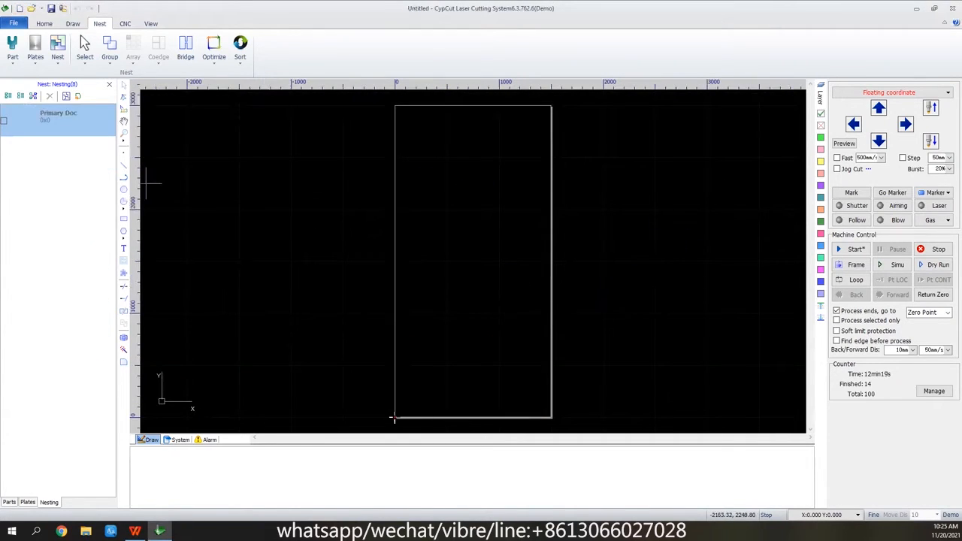
left_click(109, 84)
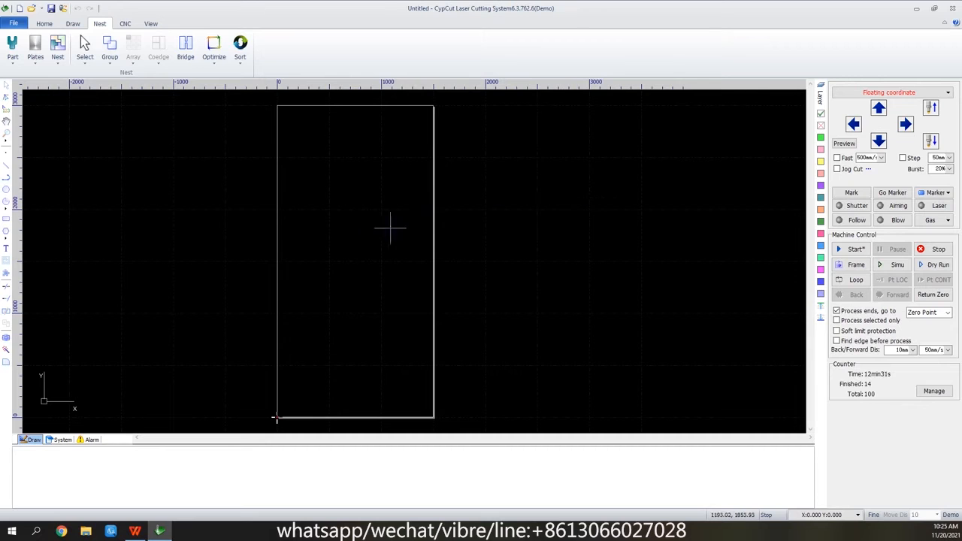
Draw a rectangle about 57 mm wide and 47 mm high on the empty plate.
scroll(378, 228, "up", 4)
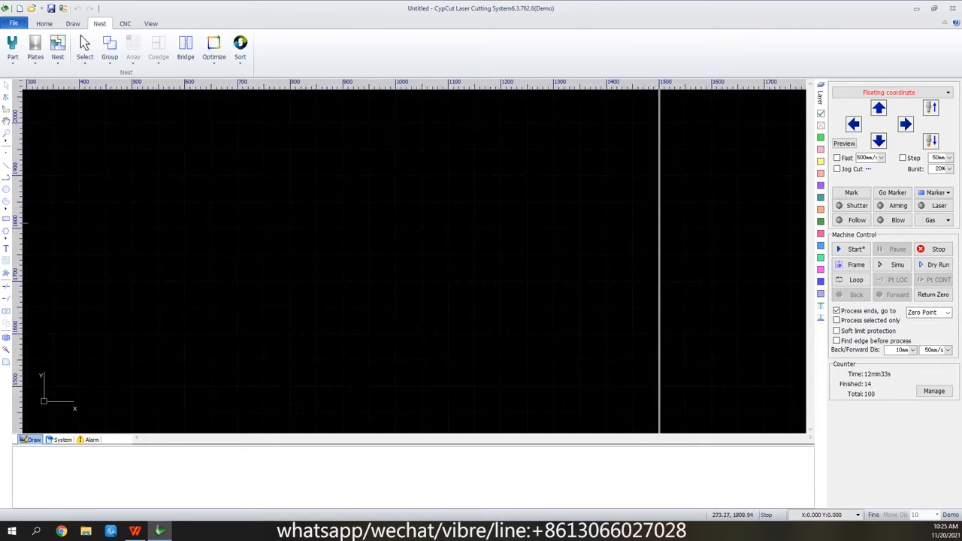
left_click(6, 218)
left_click(107, 331)
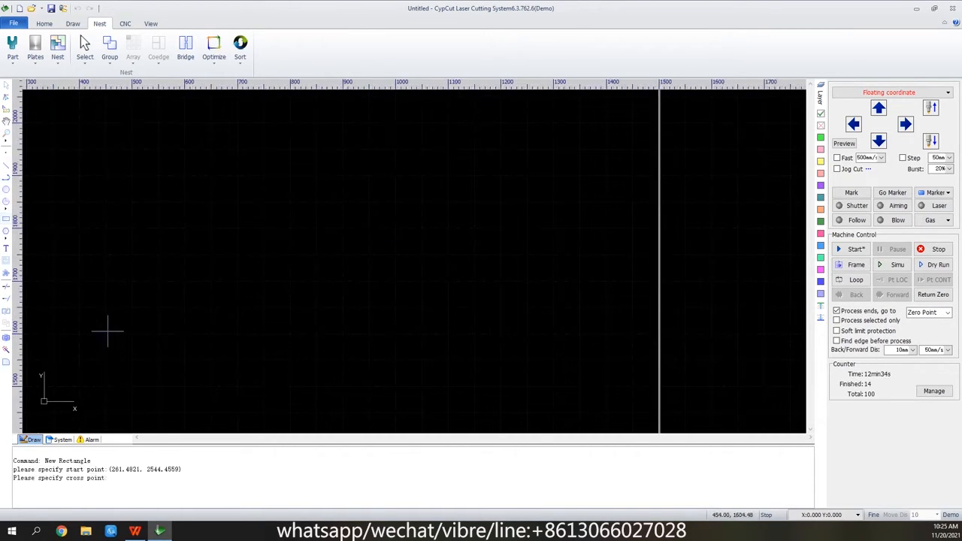
left_click(138, 307)
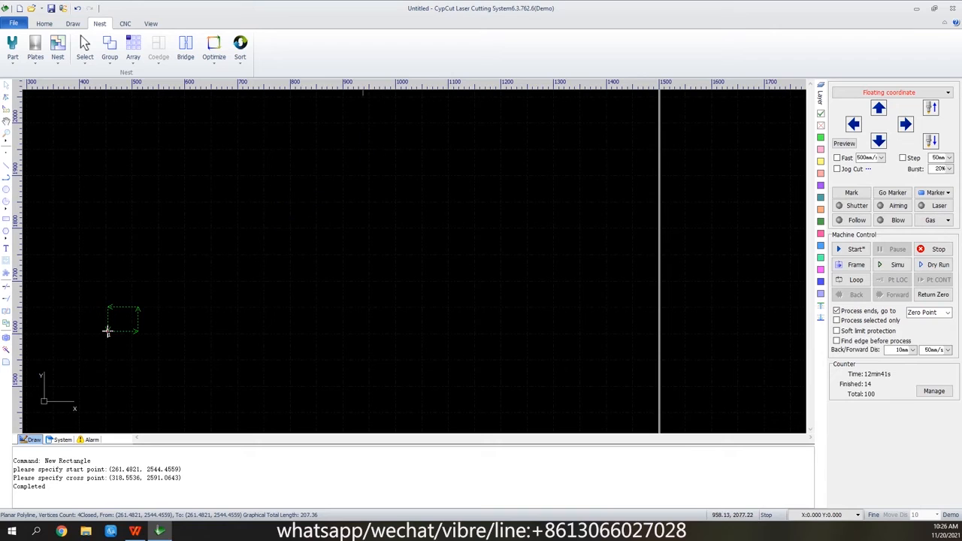
Array the rectangle in 5 rows and 5 columns with a 0 mm interval in both directions, going up and right.
left_click(44, 24)
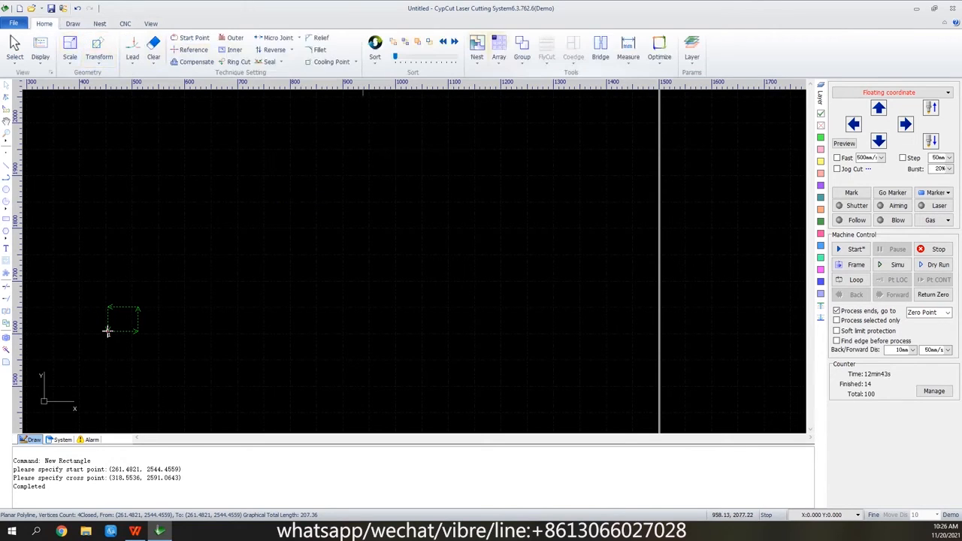
left_click(499, 47)
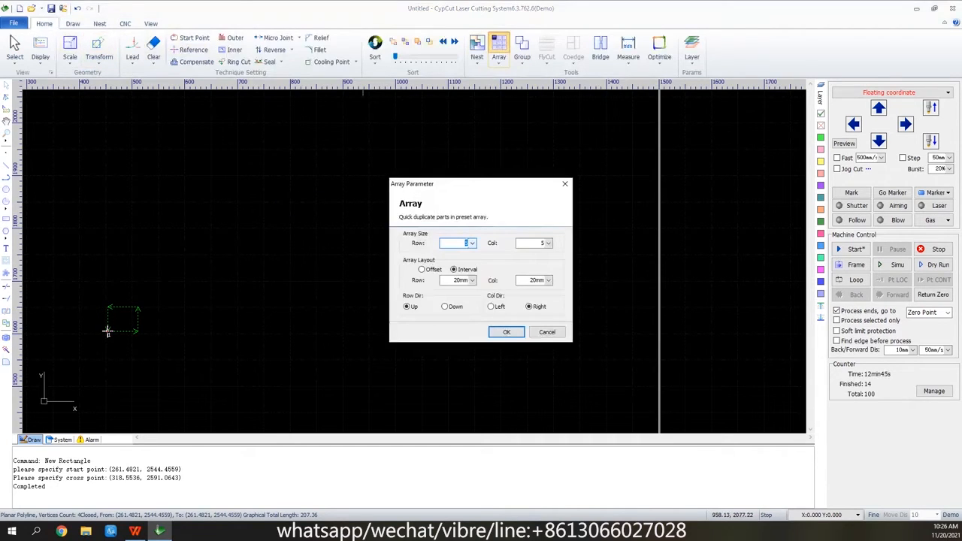
left_click(472, 280)
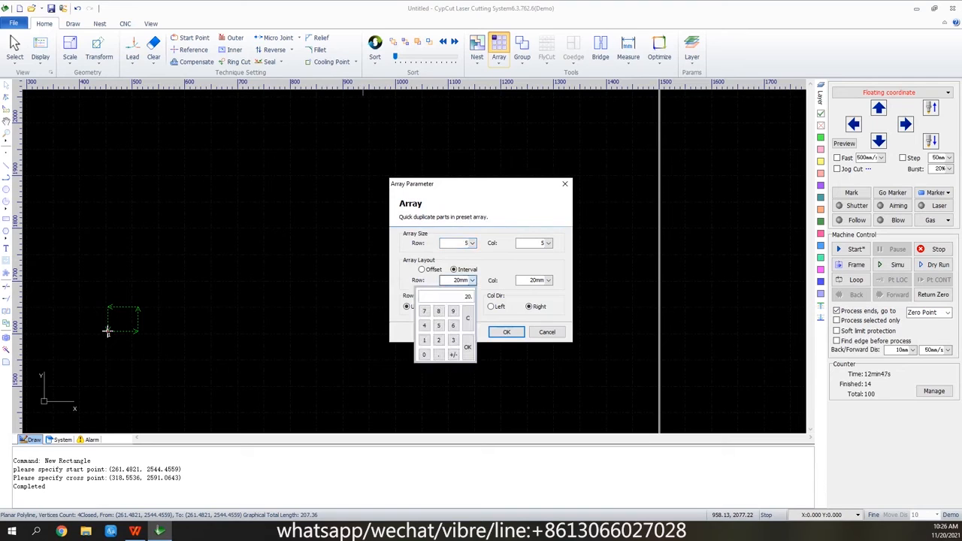
left_click(424, 355)
left_click(468, 348)
left_click(548, 280)
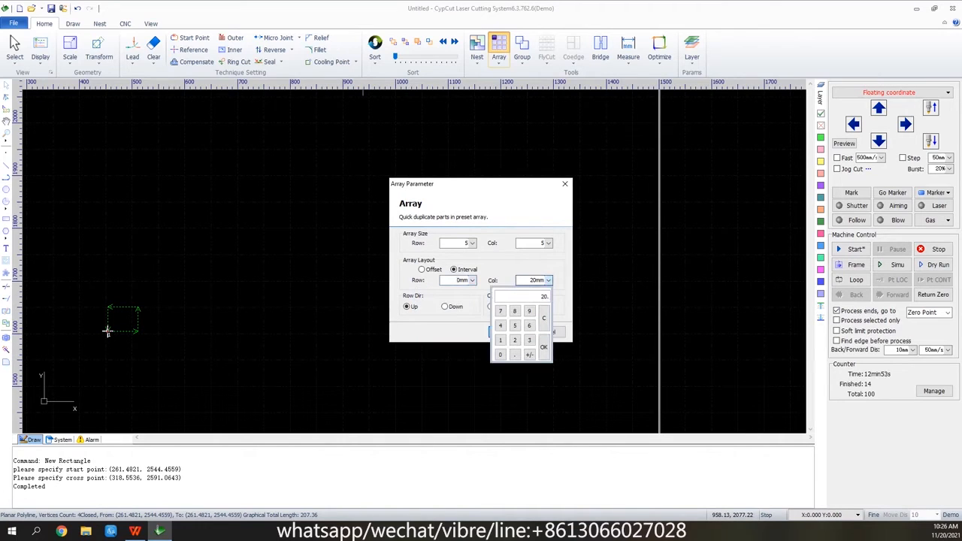
left_click(544, 347)
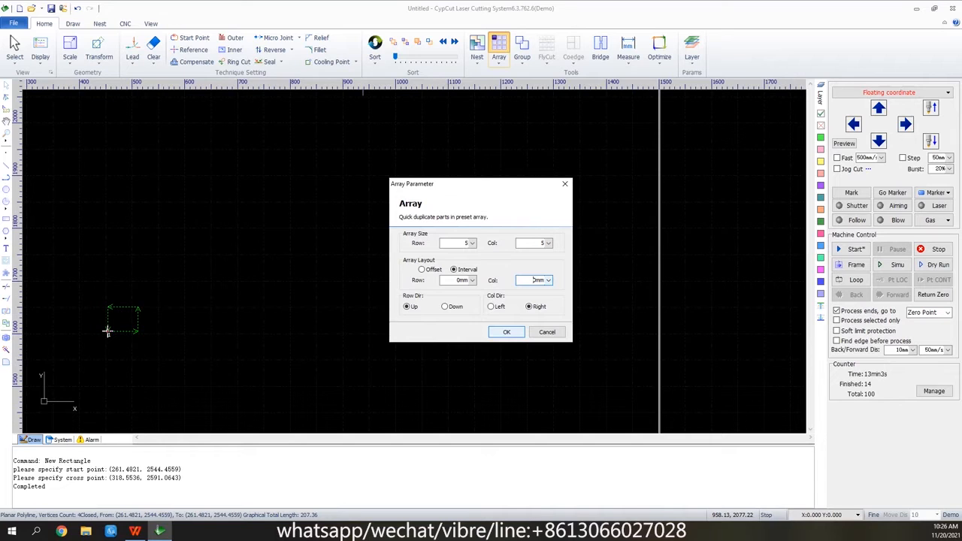
left_click(507, 331)
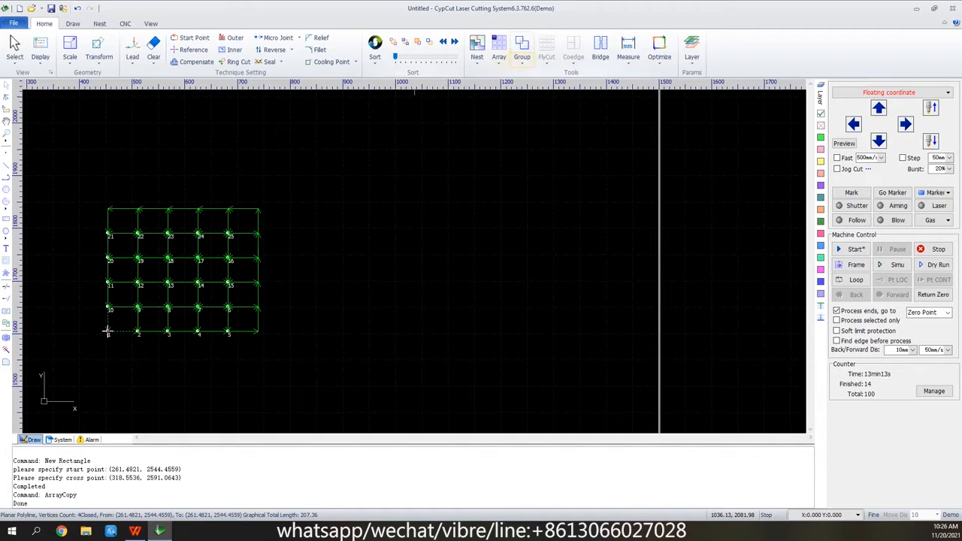
Deselect the arrayed rectangle and draw a small separate rectangle about 19 x 17 mm to the right of the array.
left_click(498, 56)
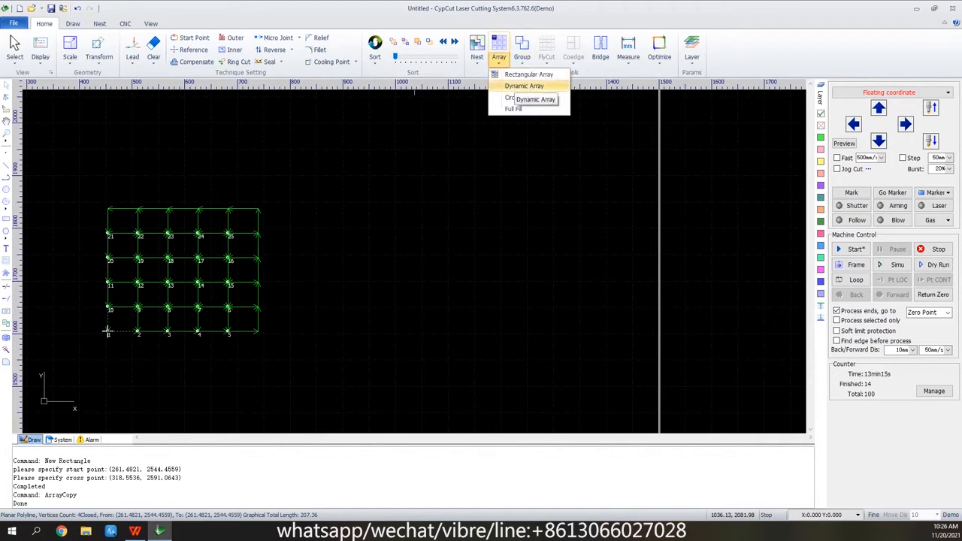
left_click(475, 200)
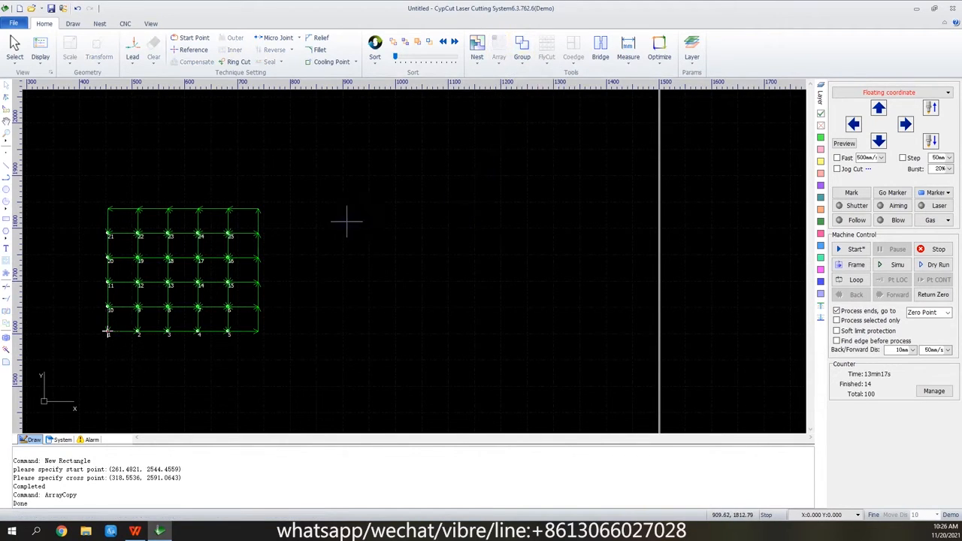
scroll(353, 218, "up", 3)
left_click(6, 219)
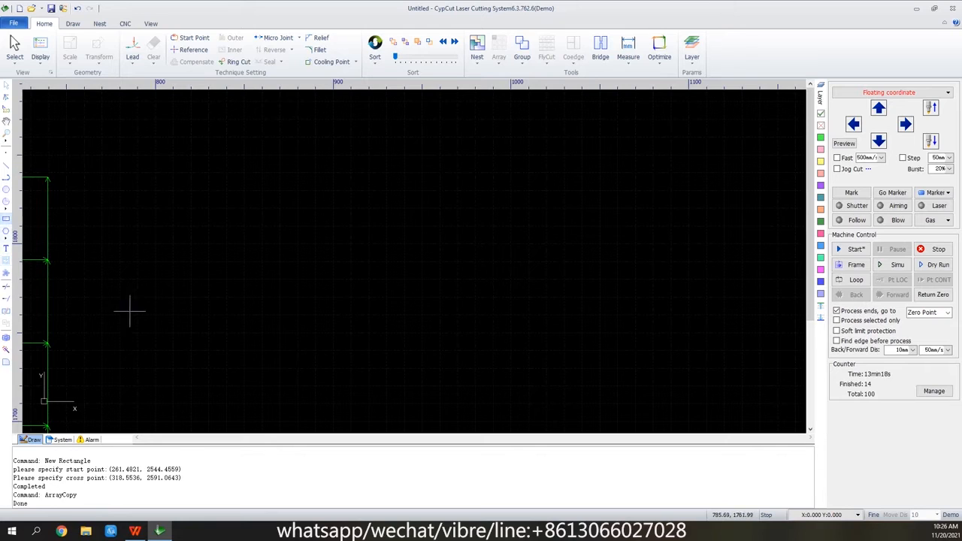
left_click(201, 365)
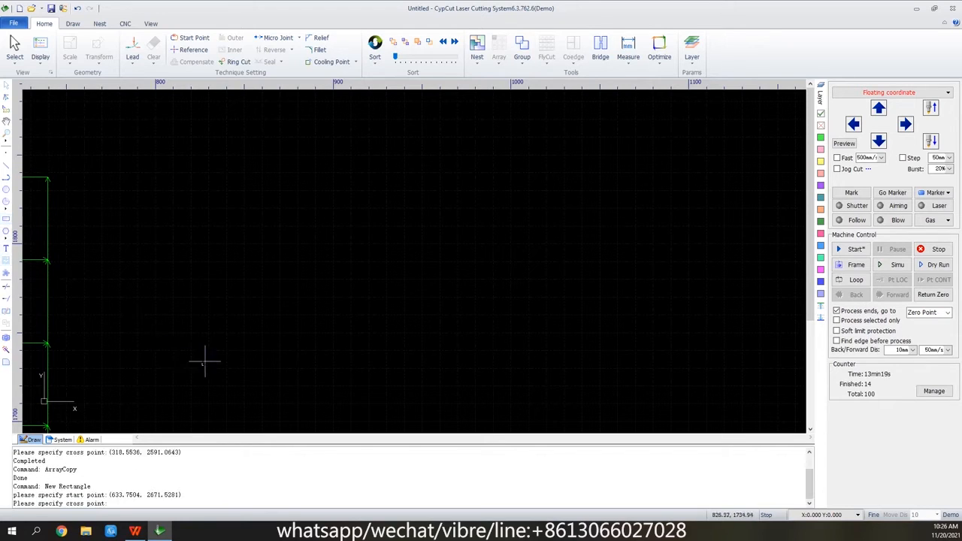
left_click(236, 336)
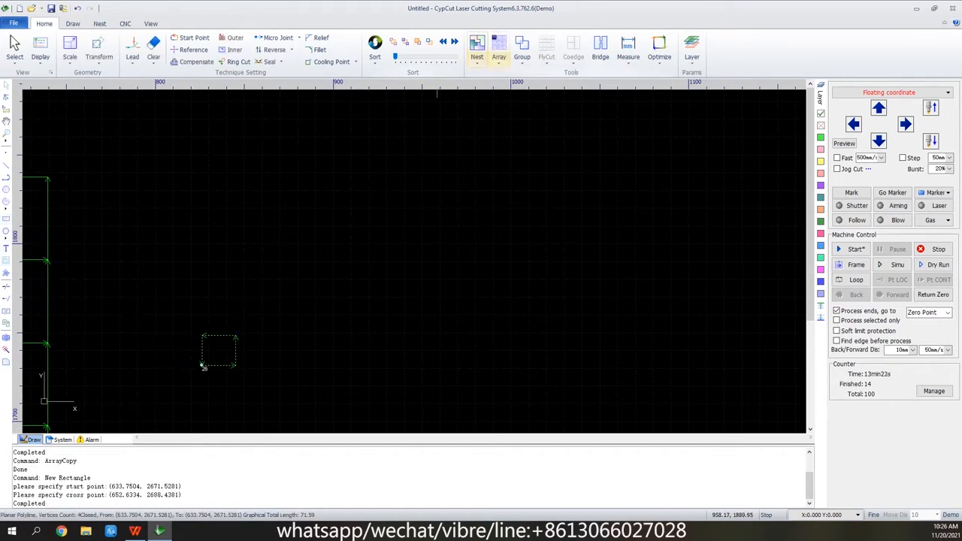
Fill a 7 x 7 grid from the small rectangle's lower-left vertex with Dynamic Array, using 1 mm row and column distances.
left_click(500, 57)
left_click(524, 86)
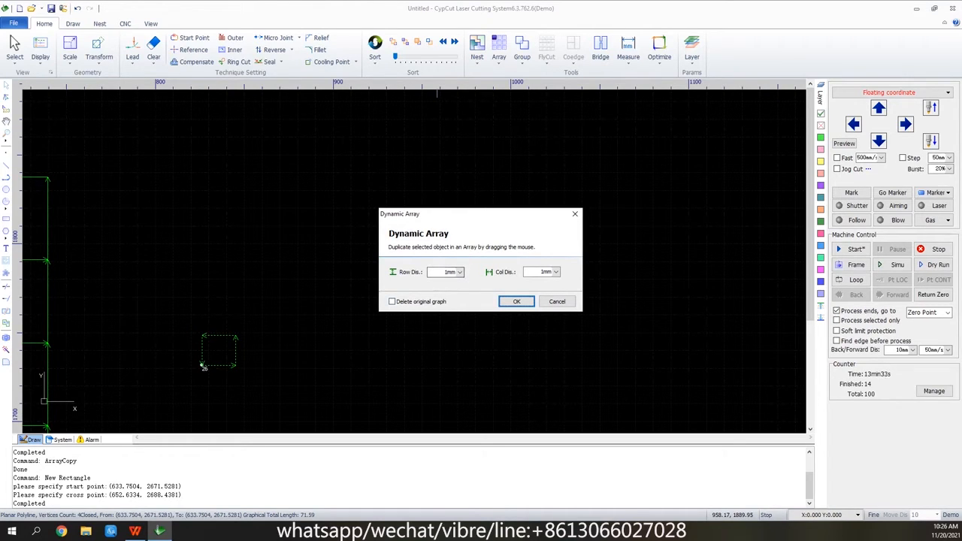
left_click(517, 301)
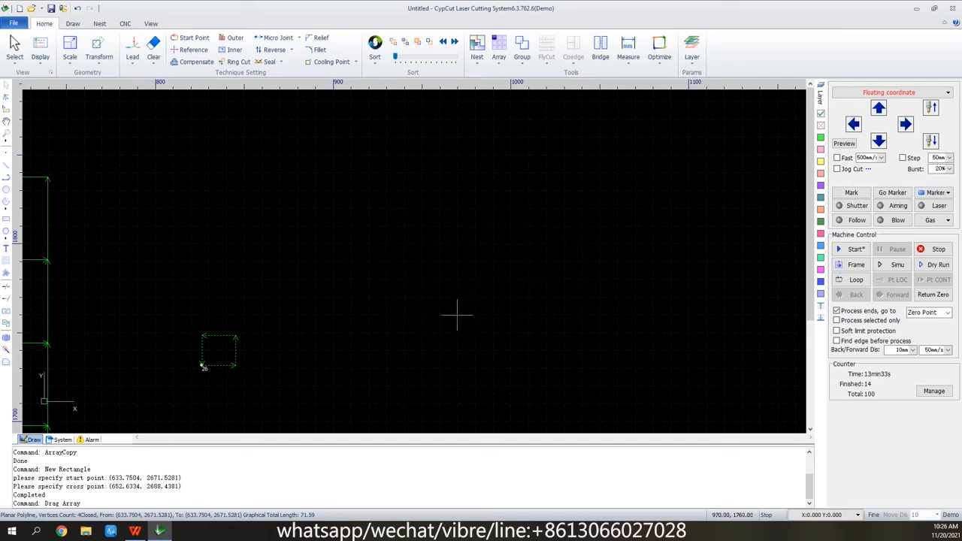
left_click(202, 366)
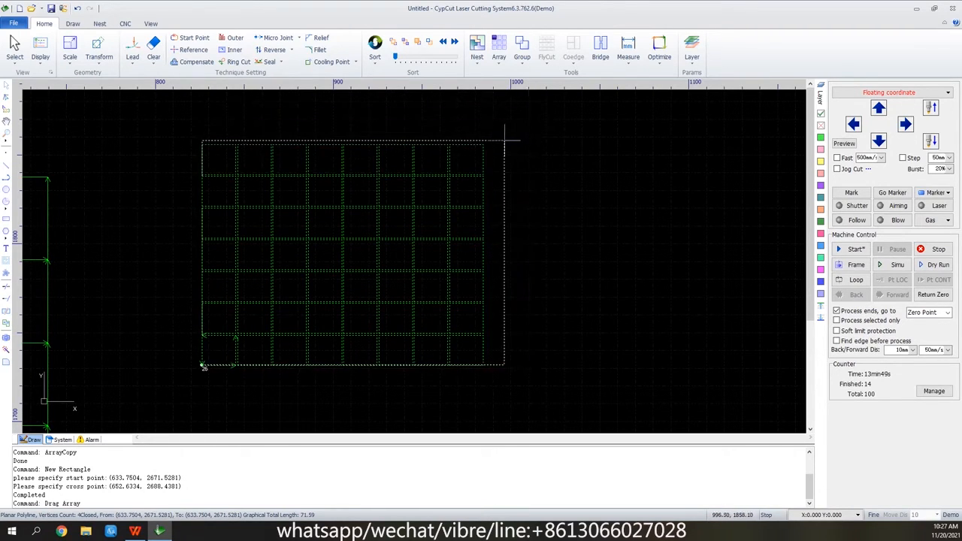
left_click(476, 140)
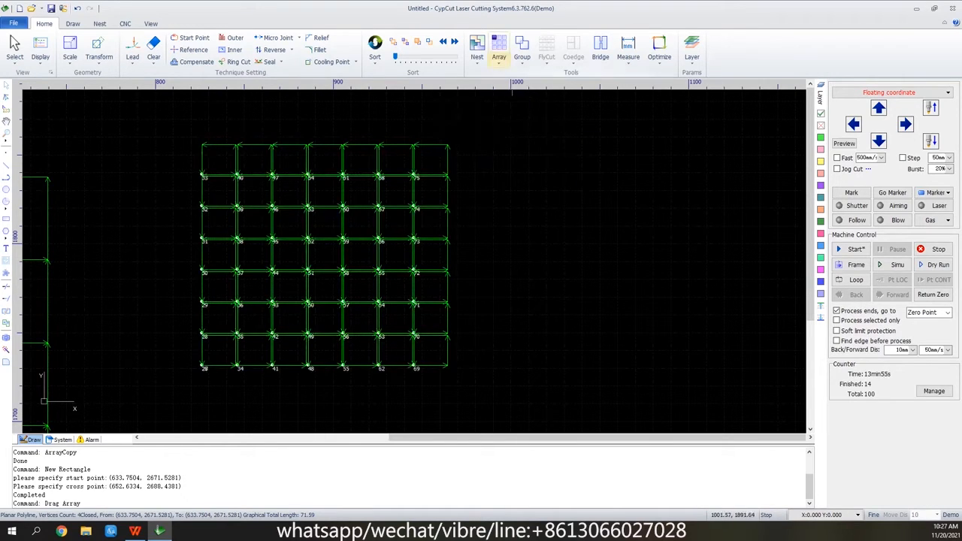
left_click(499, 54)
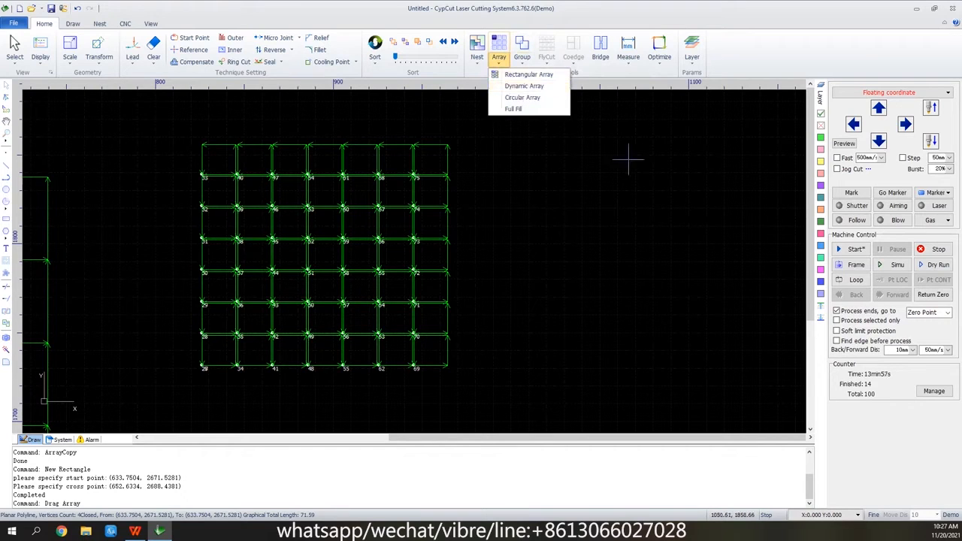
left_click(679, 201)
scroll(576, 216, "down", 4)
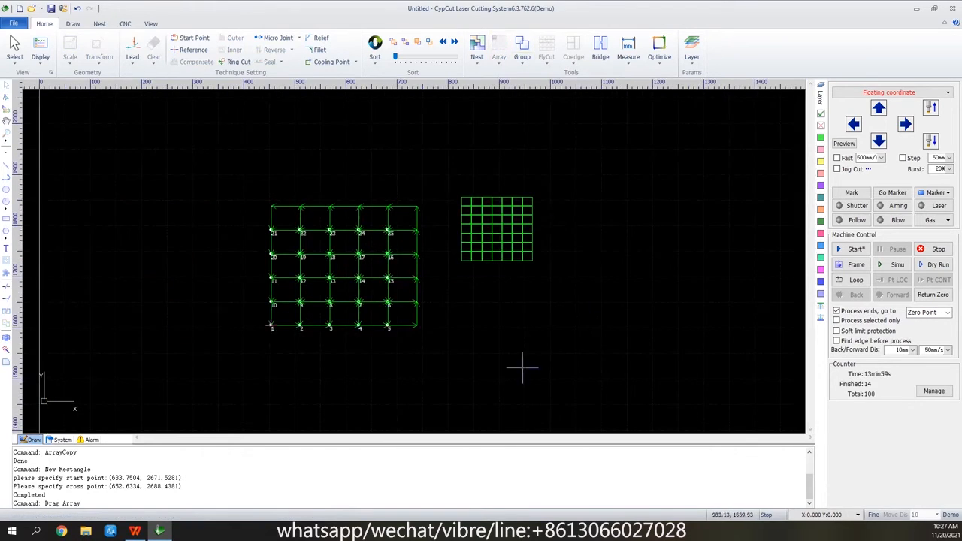
scroll(216, 113, "down", 4)
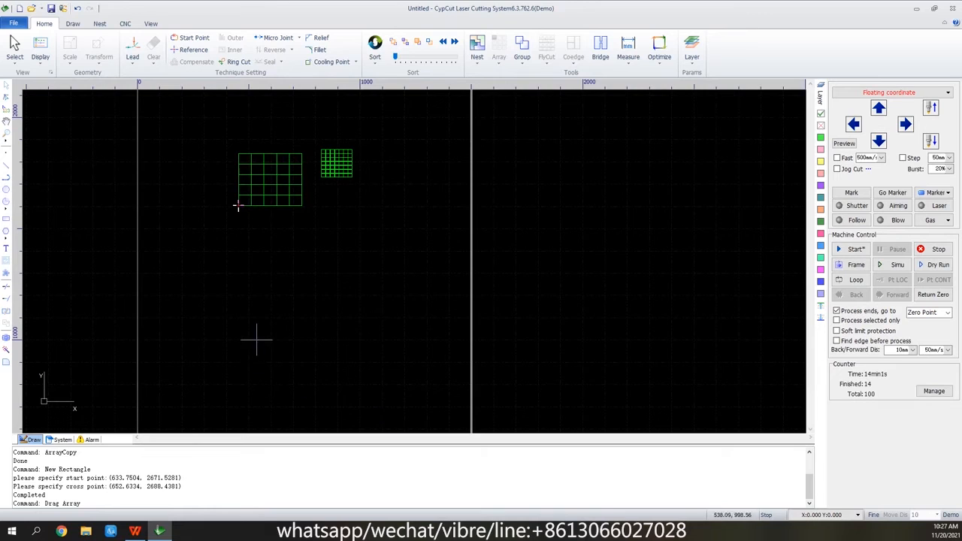
Draw a rectangle about 37 mm wide and 36 mm high in the empty area below the two arrays.
scroll(258, 338, "up", 6)
left_click(6, 218)
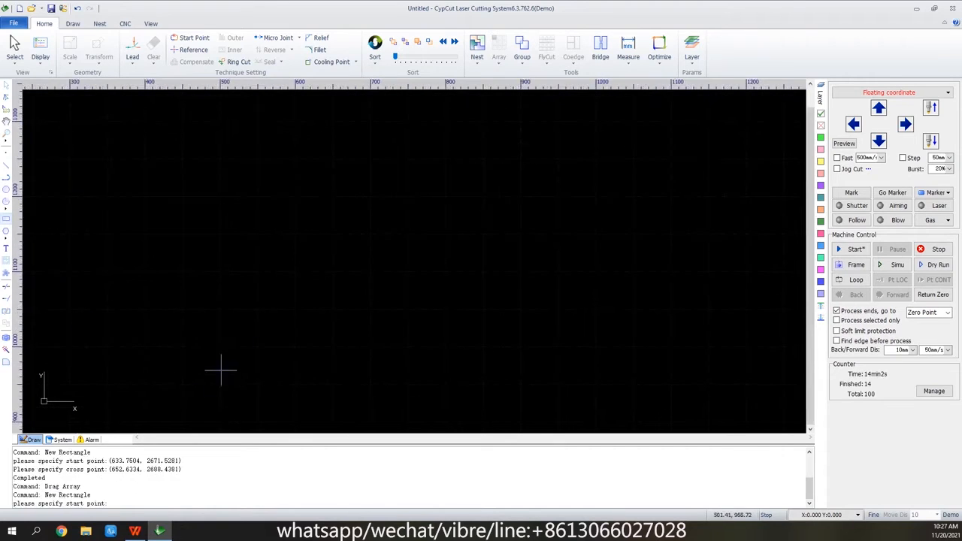
left_click(244, 348)
left_click(272, 321)
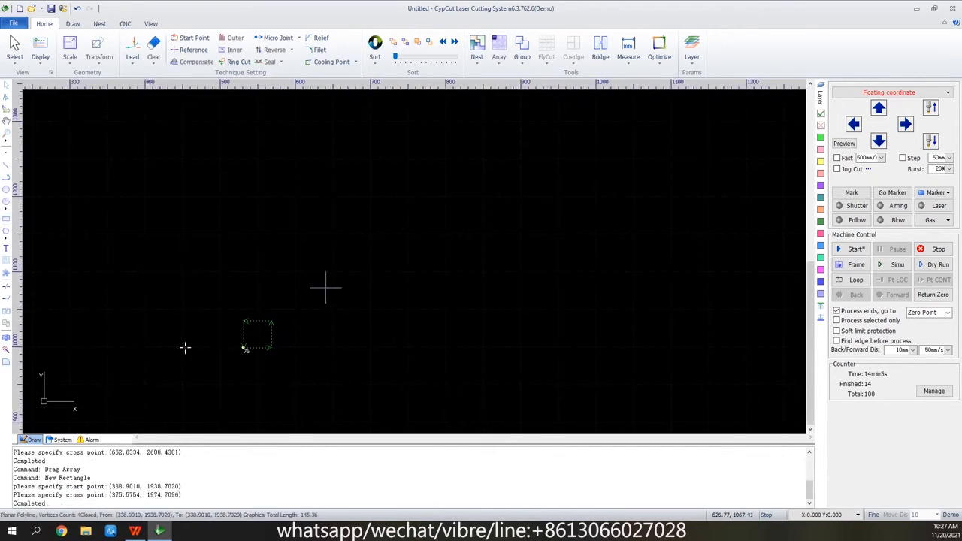
Create a Circular Array of the rectangle by angular space with 20° spacing, number 30, array radius 400 mm and relative angle 0°, and deselect it.
left_click(498, 51)
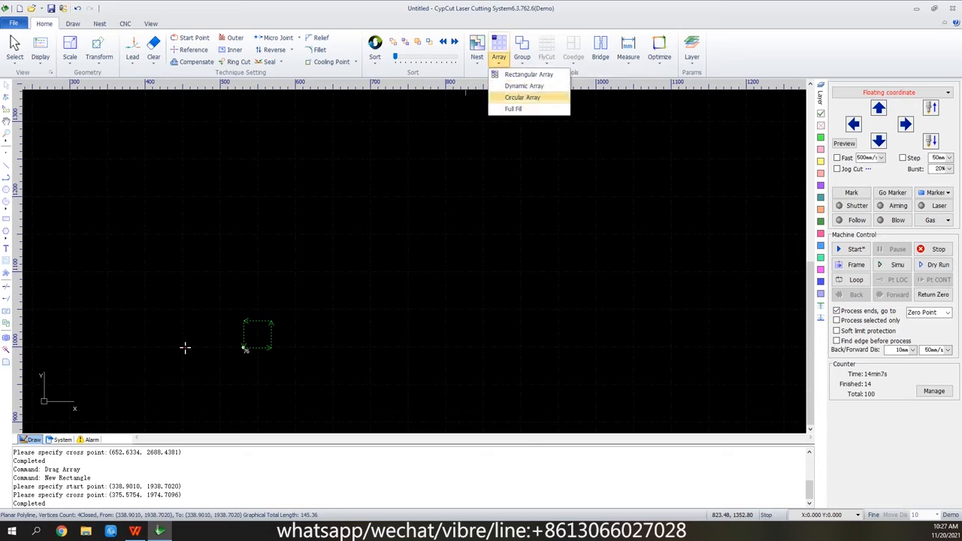
left_click(523, 97)
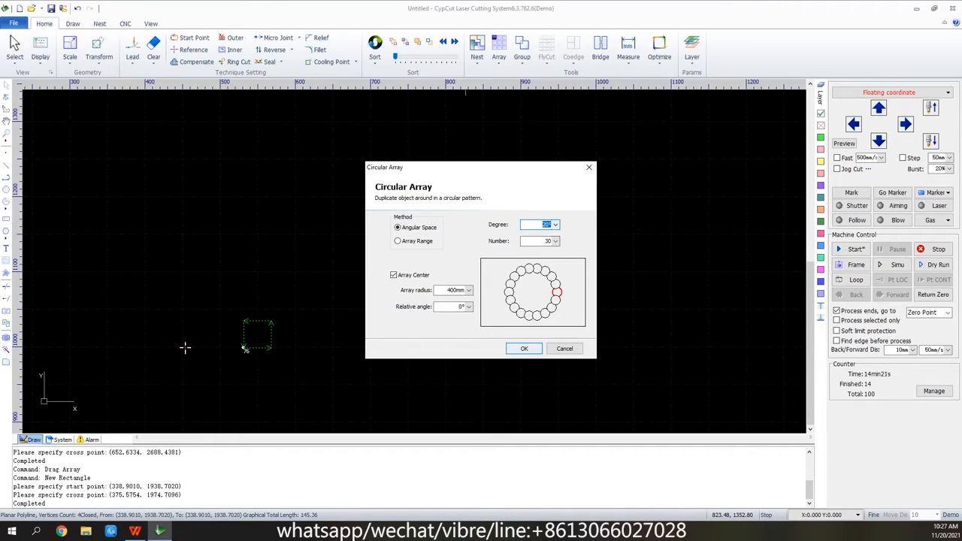
left_click(525, 348)
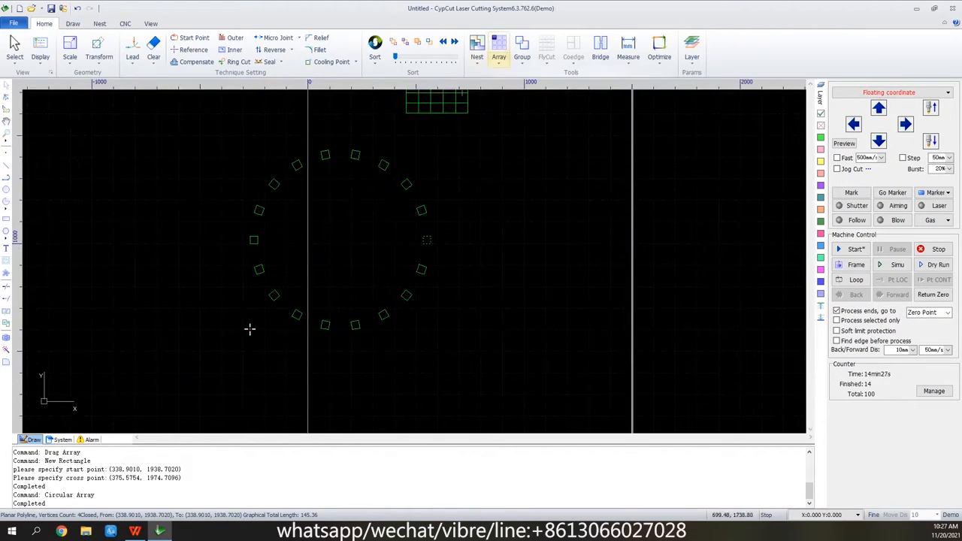
left_click(499, 51)
left_click(522, 204)
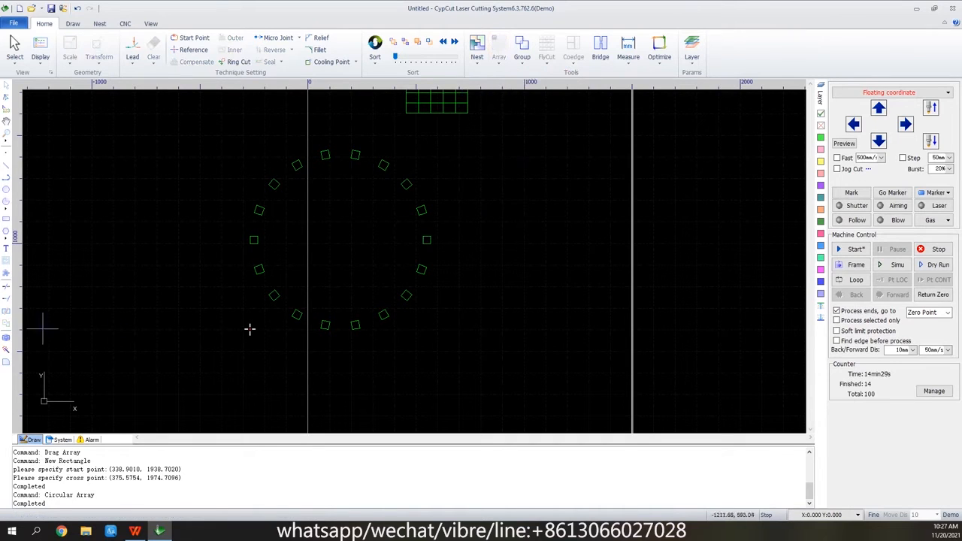
Draw a rectangle about 42 mm wide and 23 mm high to the lower right of the circular array.
left_click(6, 219)
scroll(508, 310, "up", 3)
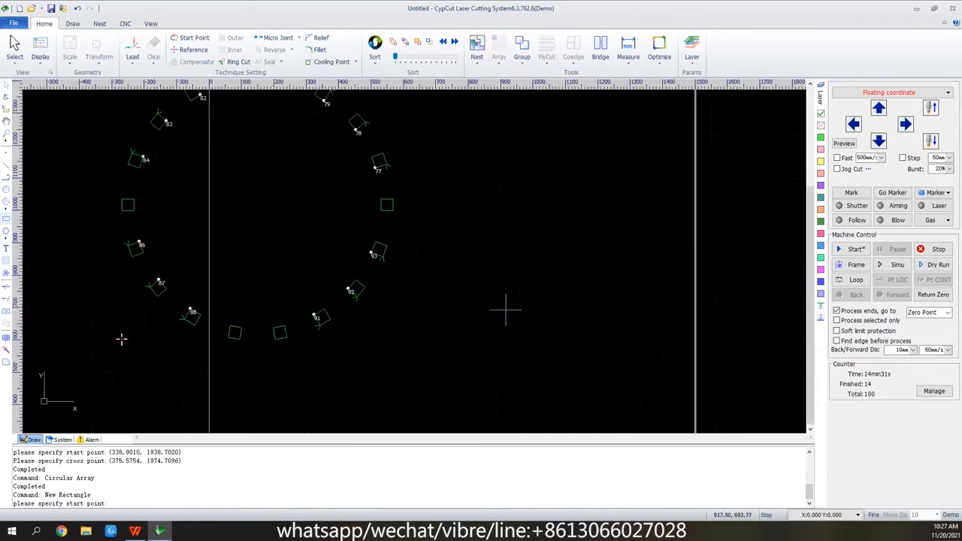
left_click(466, 308)
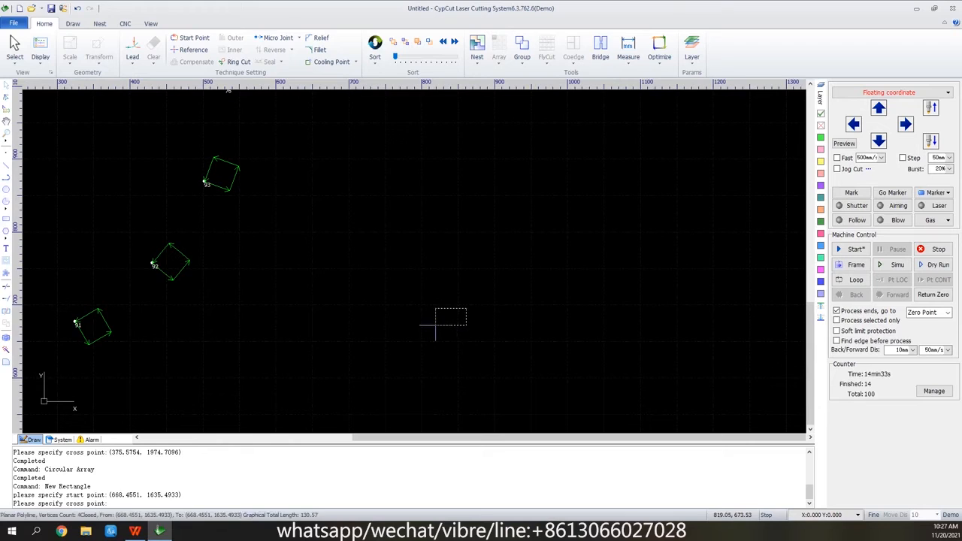
left_click(434, 325)
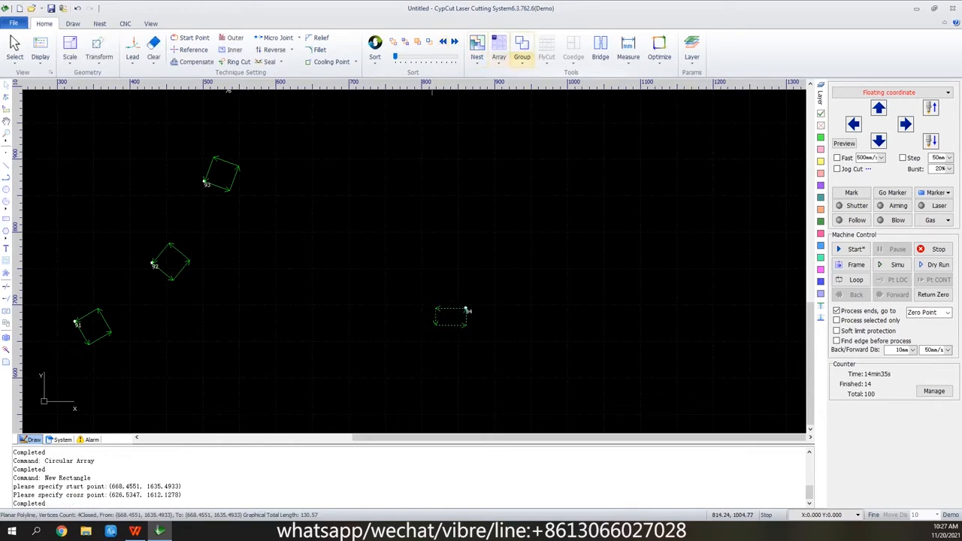
Full Fill a 1000 x 1000 mm plate with the new rectangle, using a 2 mm parts gap and 2 mm plate margin.
left_click(498, 54)
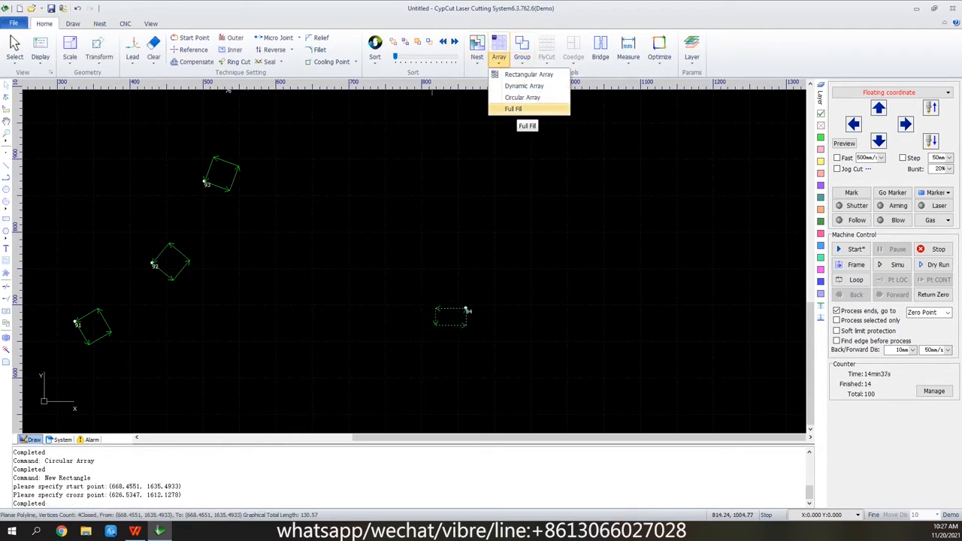
left_click(516, 109)
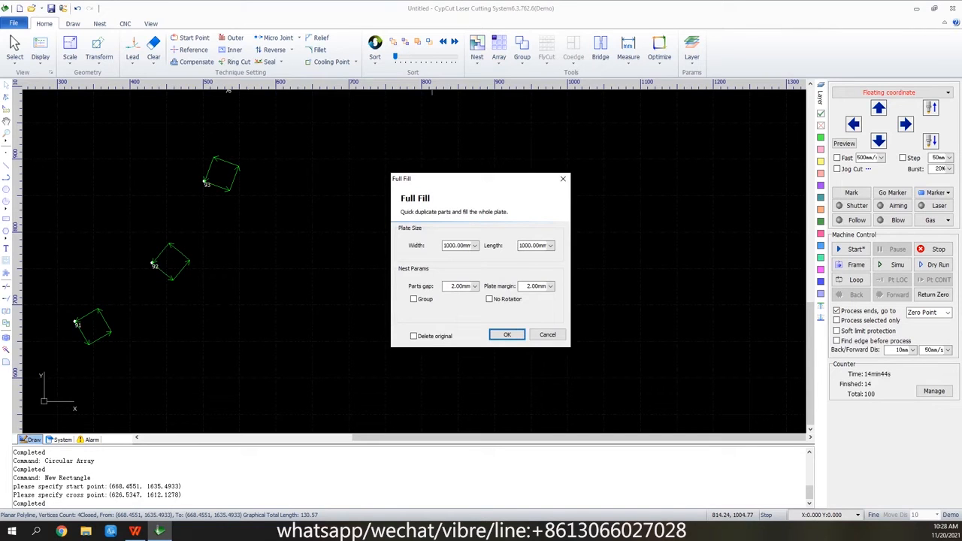
left_click(507, 334)
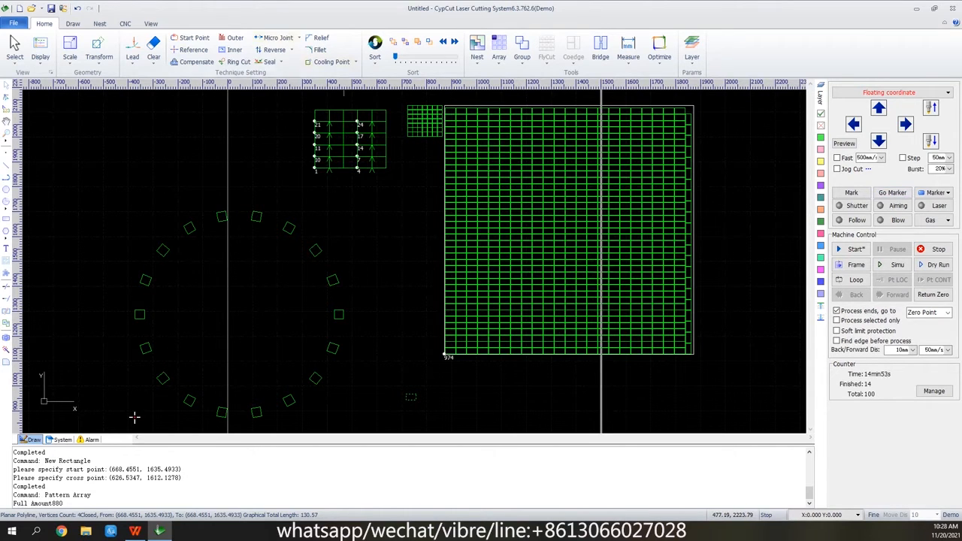
Start a new drawing without saving the current one and draw a rectangle about 204 mm wide and 127 mm high.
left_click(19, 8)
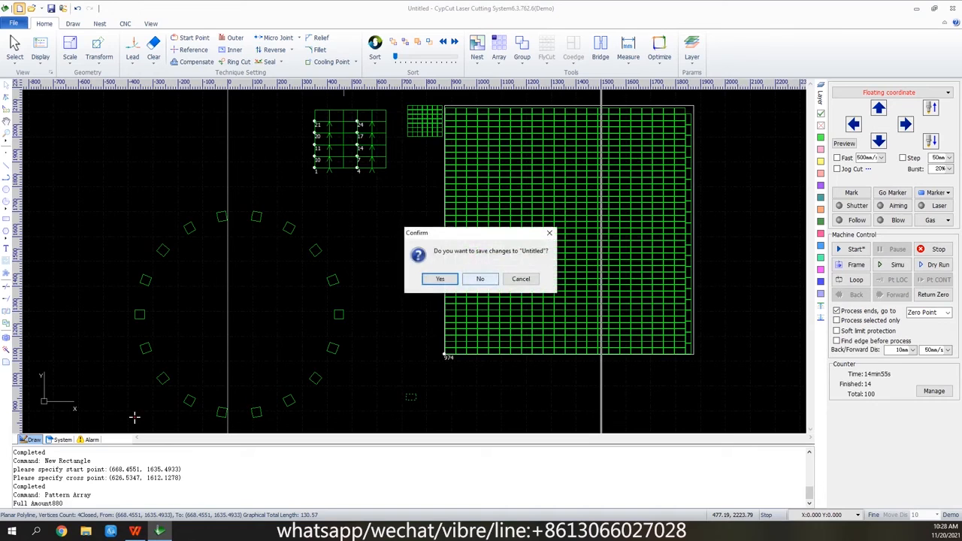
left_click(480, 279)
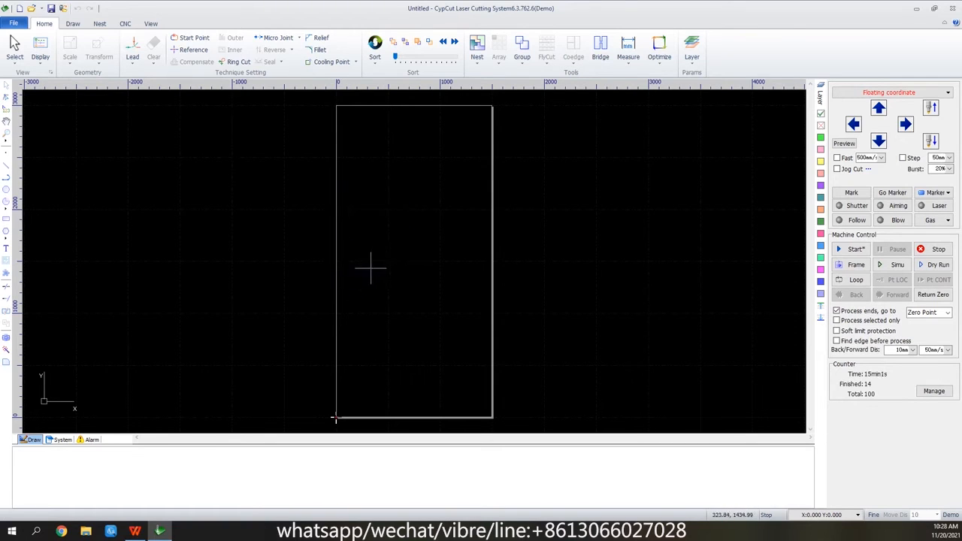
scroll(376, 260, "up", 4)
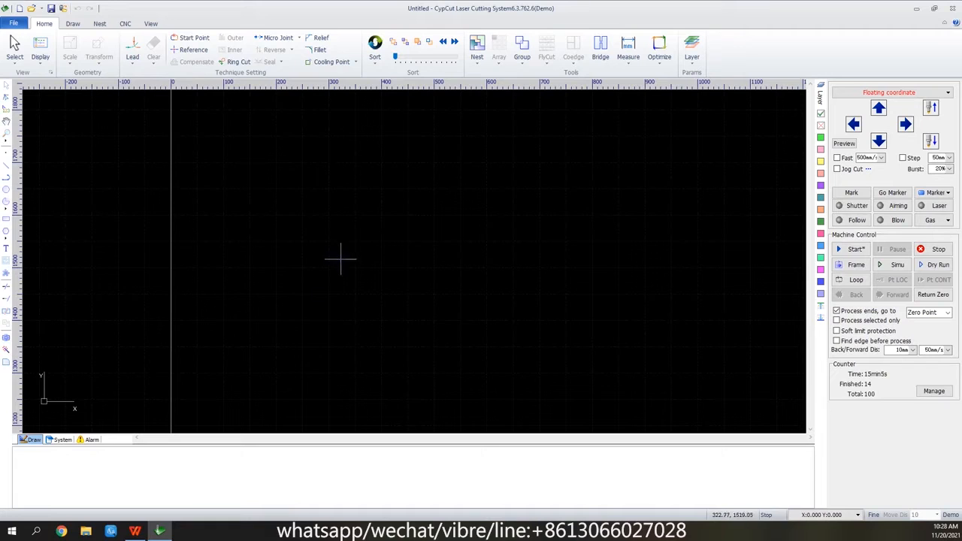
left_click(6, 218)
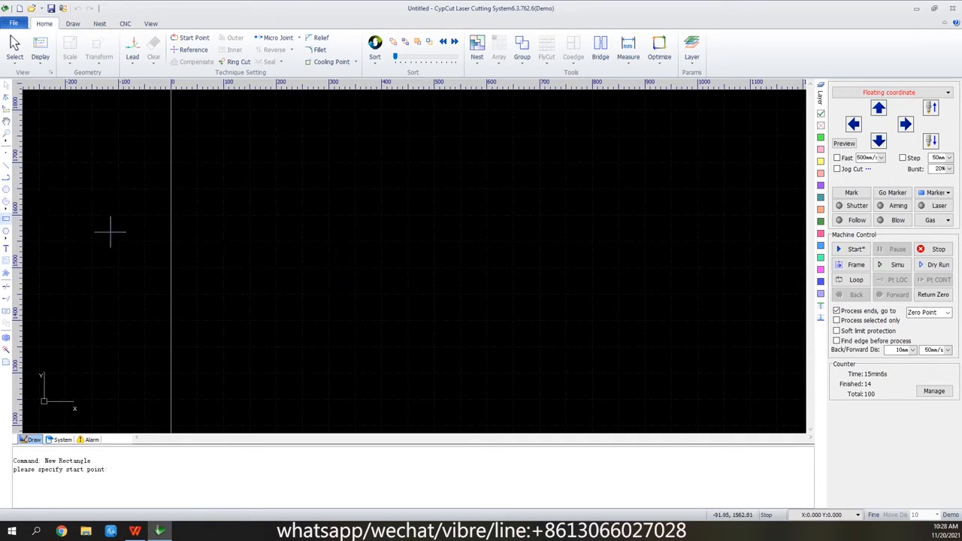
left_click(304, 307)
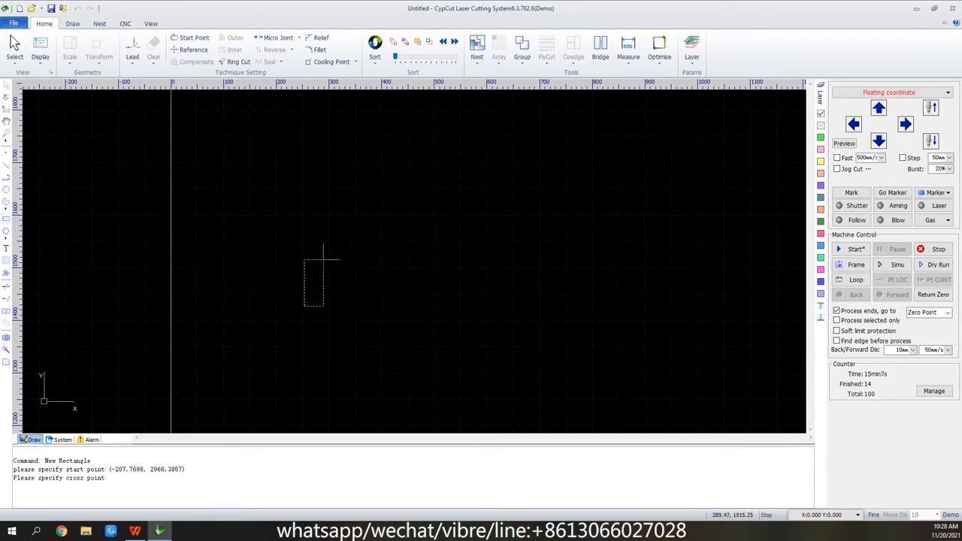
left_click(412, 240)
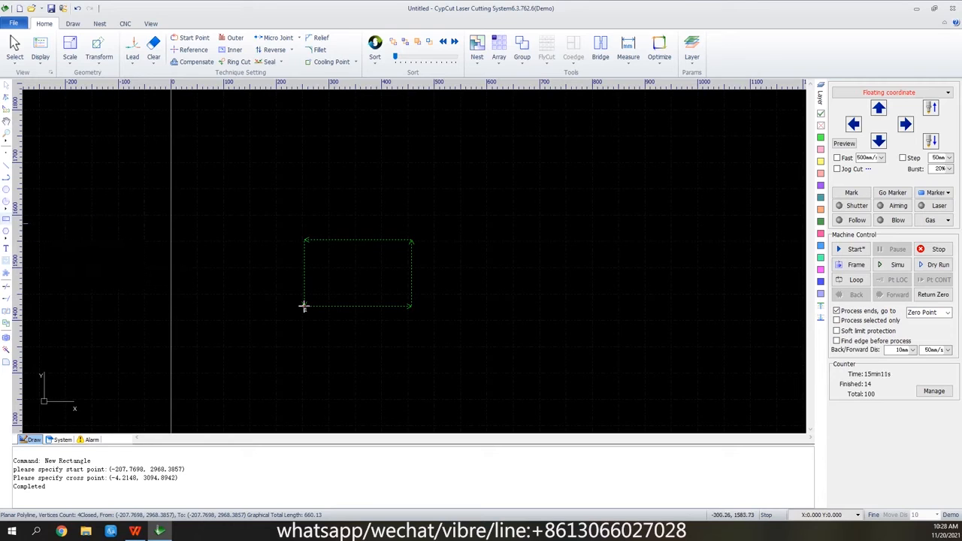
Draw a smaller rectangle about 56 mm wide and 50 mm high inside the large rectangle.
left_click(6, 219)
left_click(344, 281)
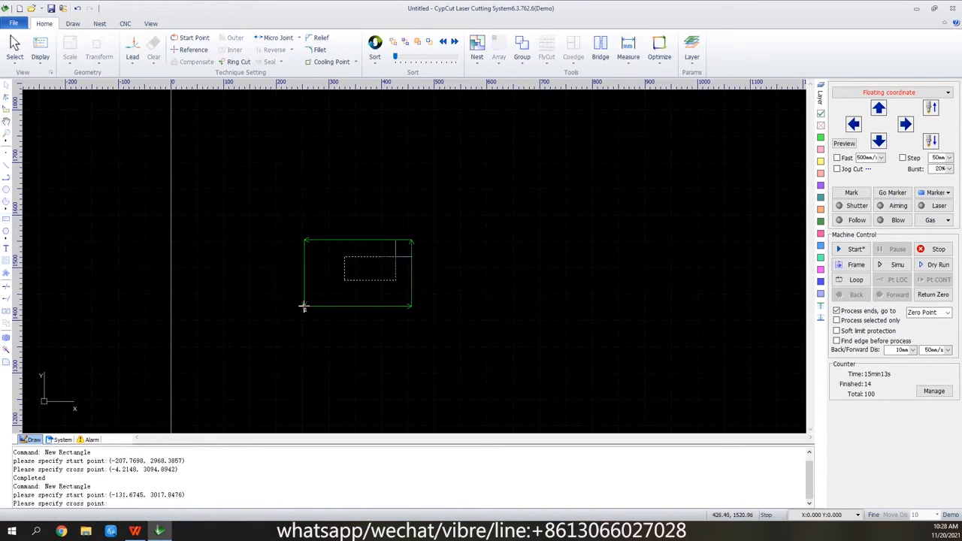
left_click(375, 254)
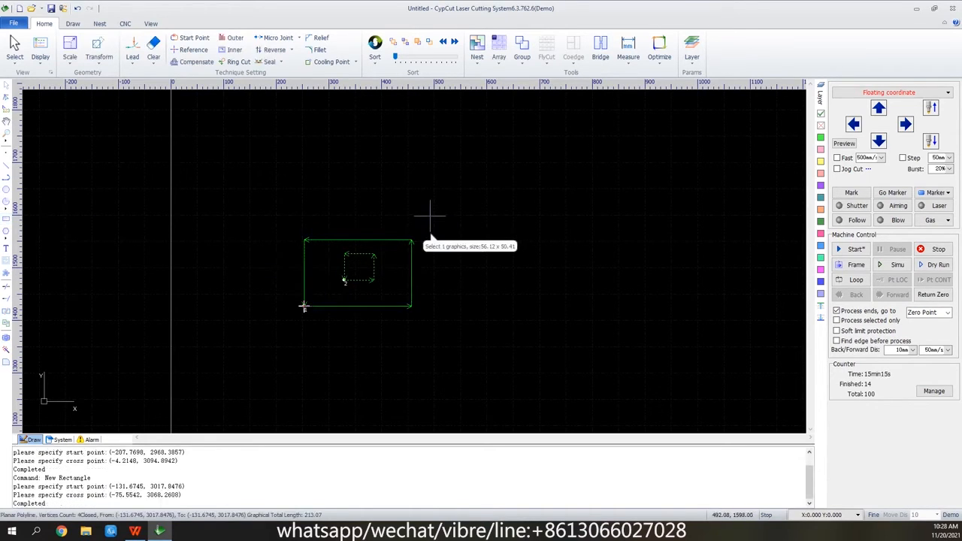
Group the large rectangle with the small one inside it and deselect the group.
left_click_drag(434, 208, 331, 332)
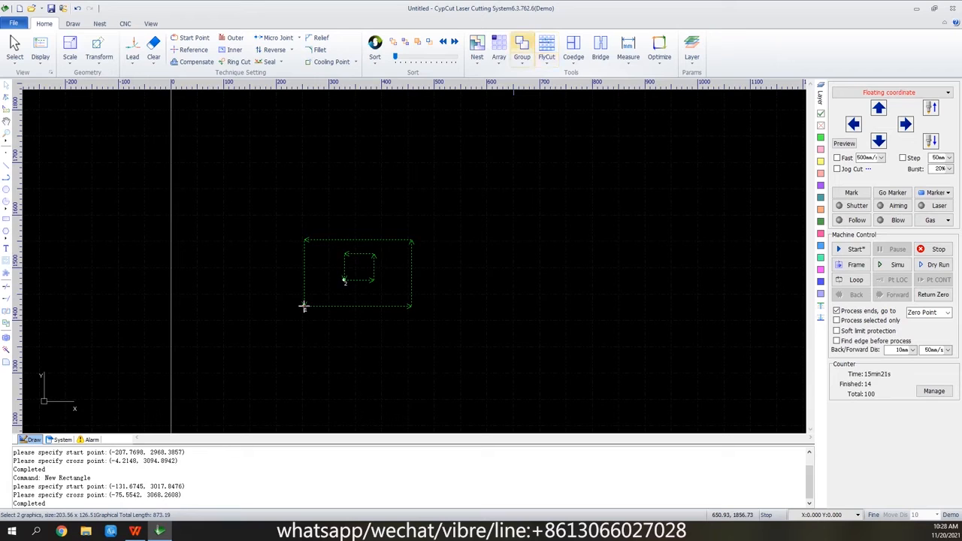
left_click(522, 47)
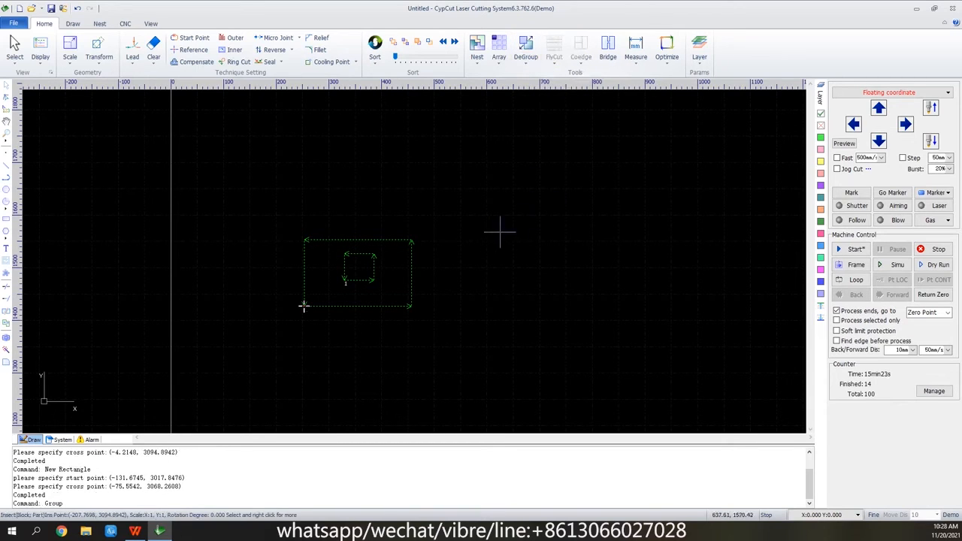
left_click(485, 252)
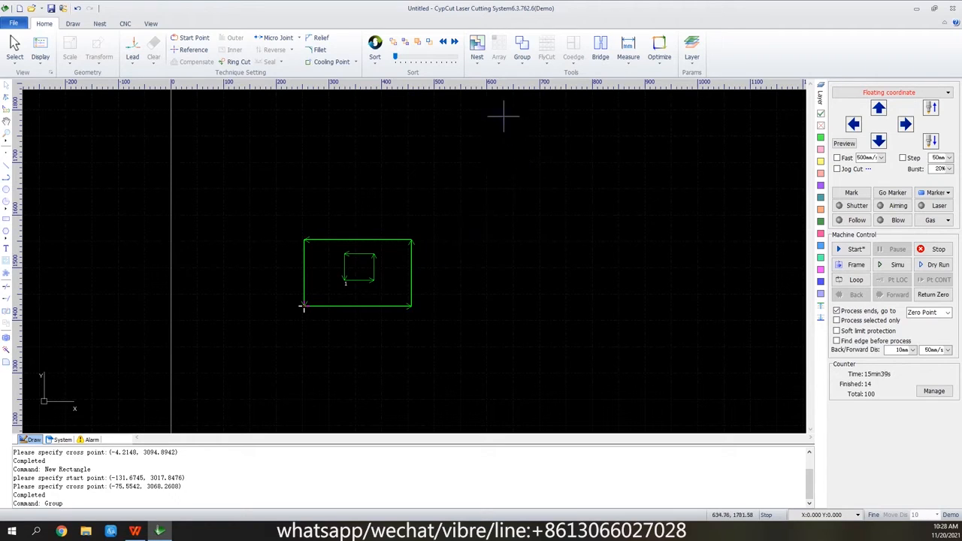
Ungroup the two nested rectangles and select both of them.
left_click_drag(421, 221, 304, 311)
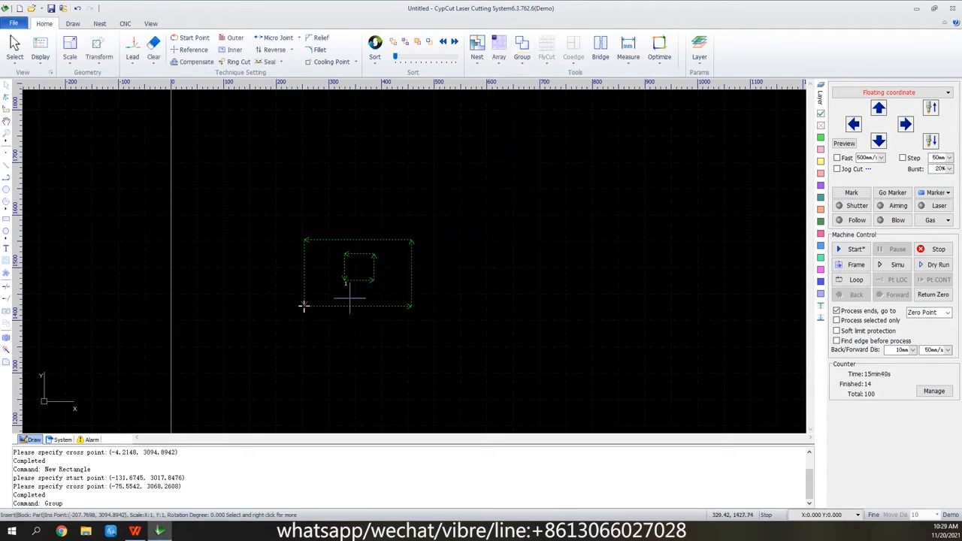
left_click(525, 49)
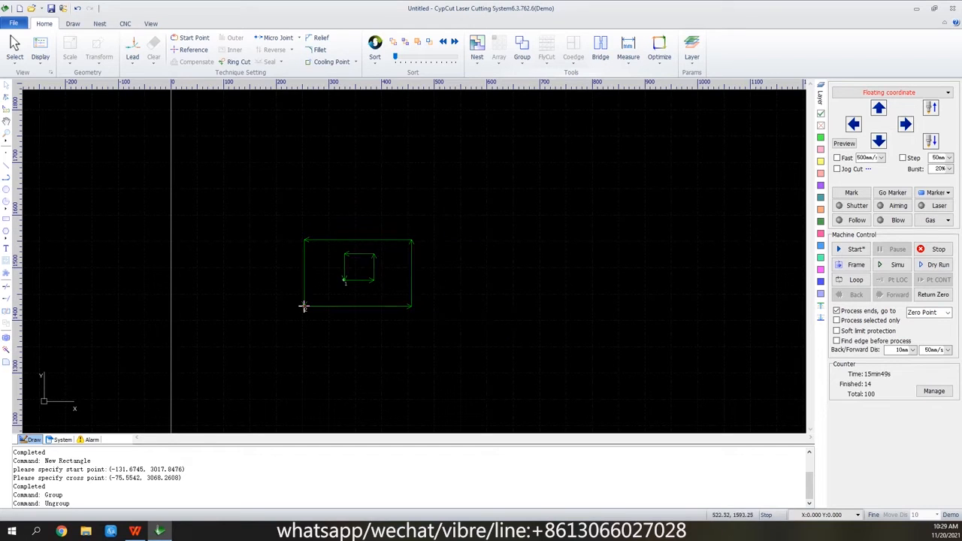
left_click_drag(446, 218, 311, 381)
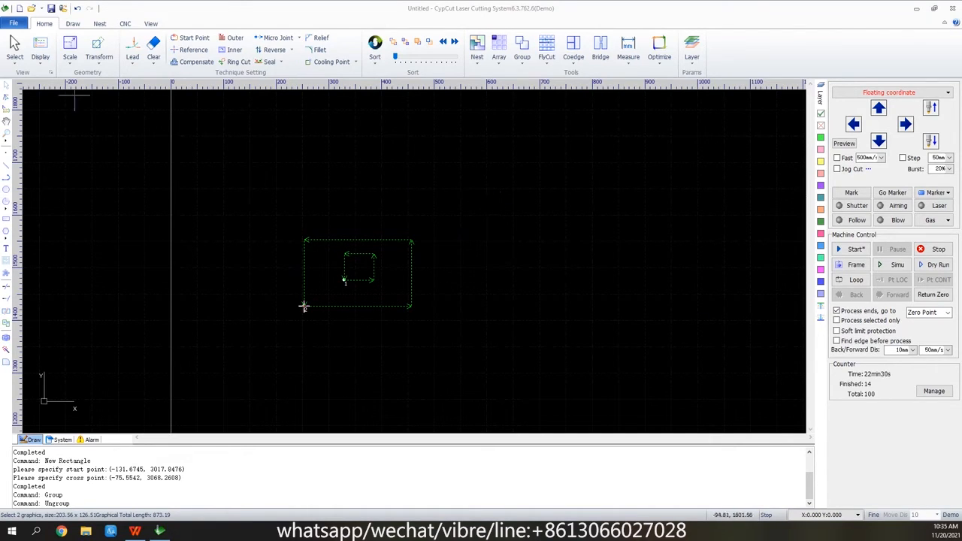
Draw a separate rectangle about 86 mm wide and 121 mm high to the right of the nested pair and deselect it.
left_click(6, 219)
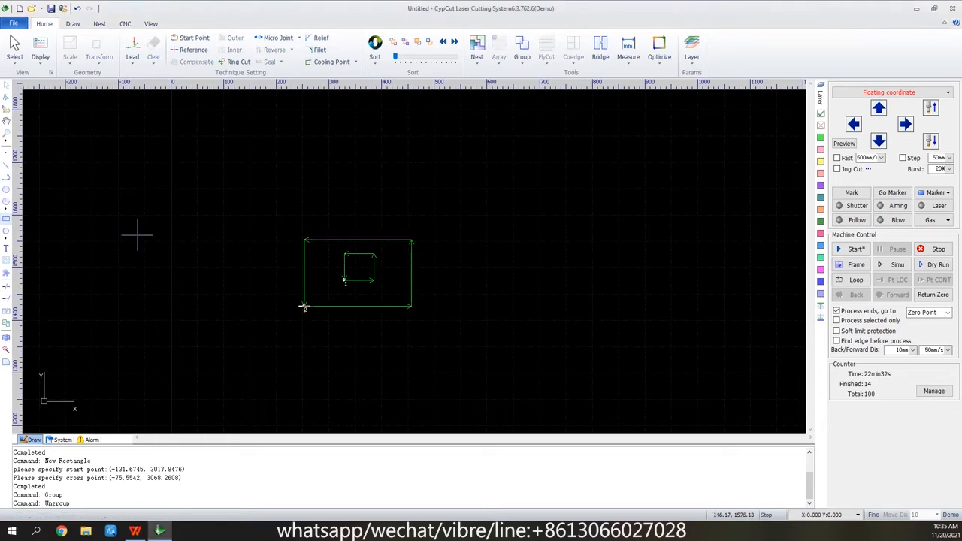
left_click(468, 221)
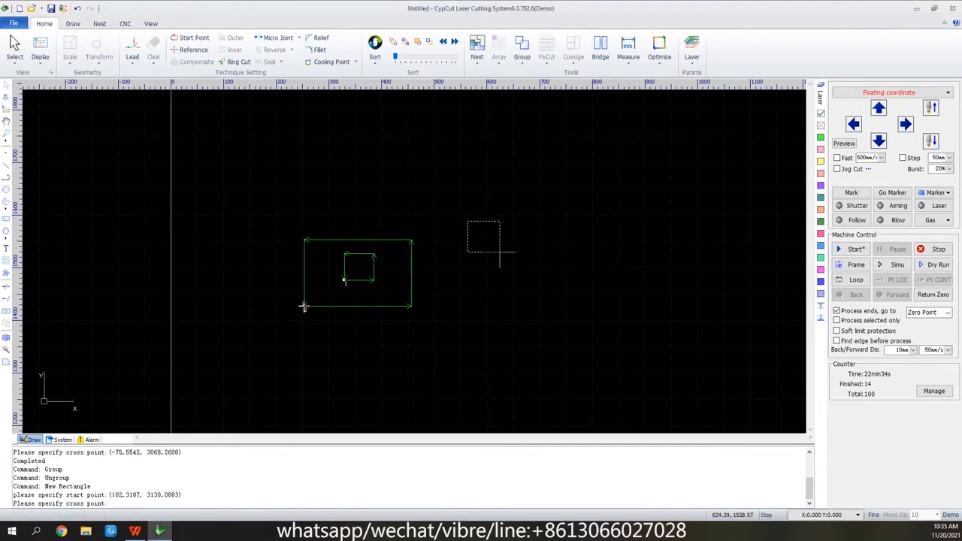
left_click(514, 284)
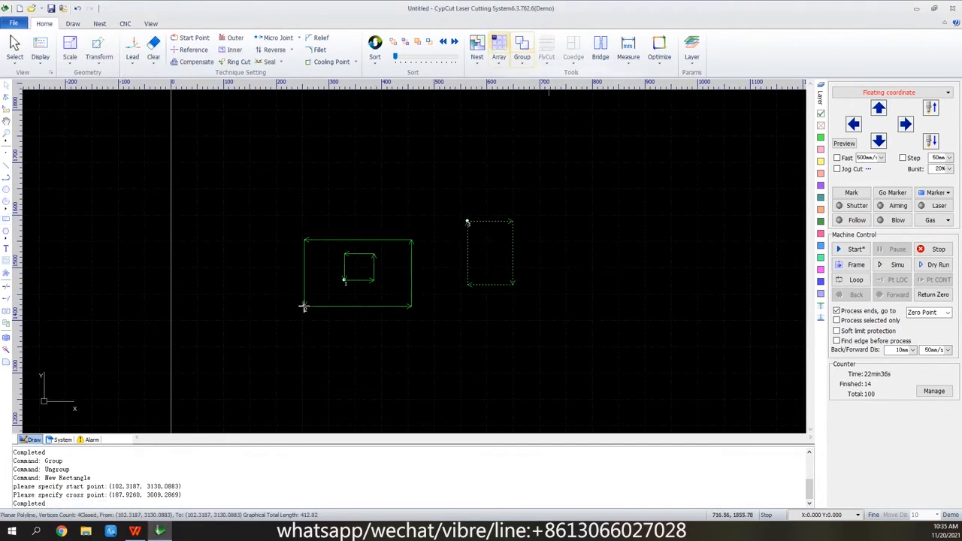
left_click(447, 193)
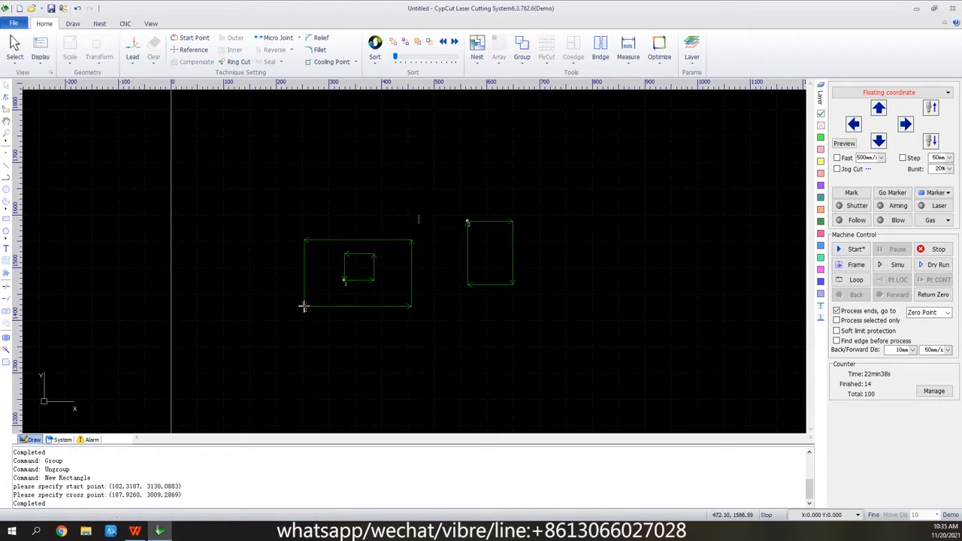
Group the two nested rectangles, and combine that group with the separate rectangle into one larger group.
left_click_drag(418, 216, 334, 368)
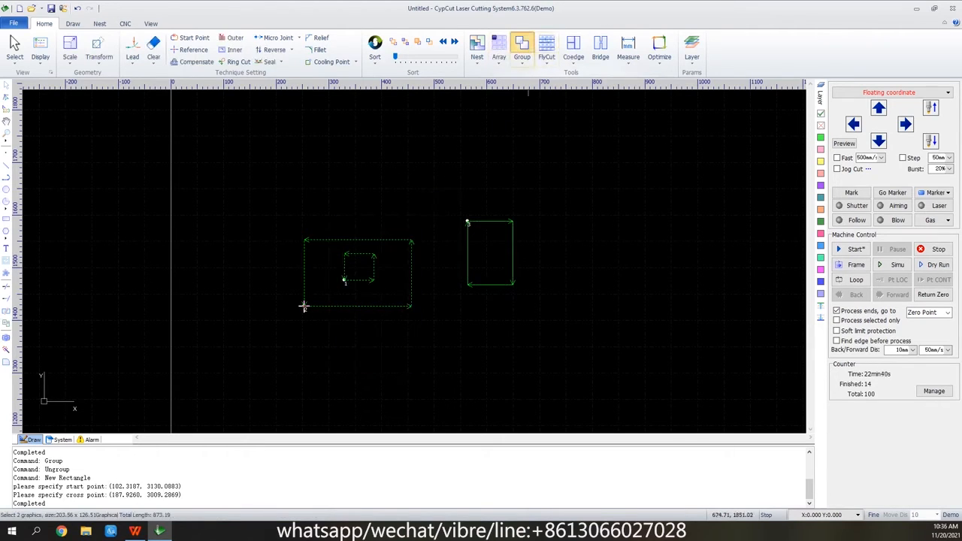
left_click(522, 46)
left_click_drag(540, 204, 304, 306)
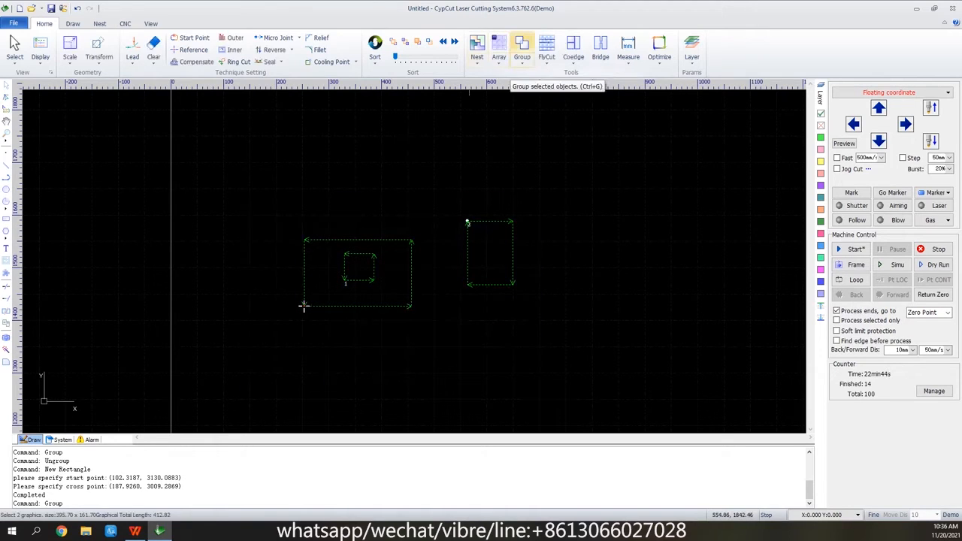
left_click(522, 46)
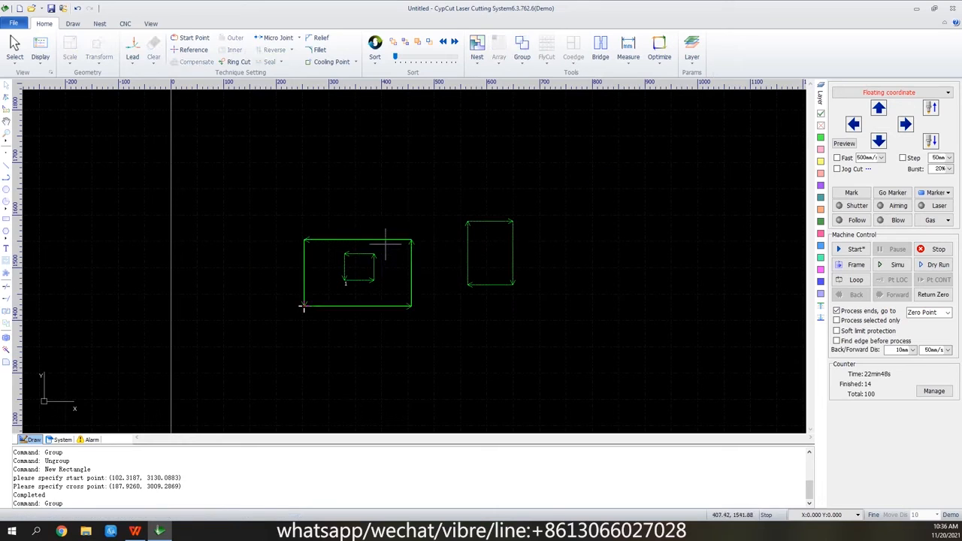
Move the combined group about 101 mm to the right and 80 mm up, and deselect it.
left_click_drag(386, 238, 458, 165)
left_click_drag(423, 228, 445, 199)
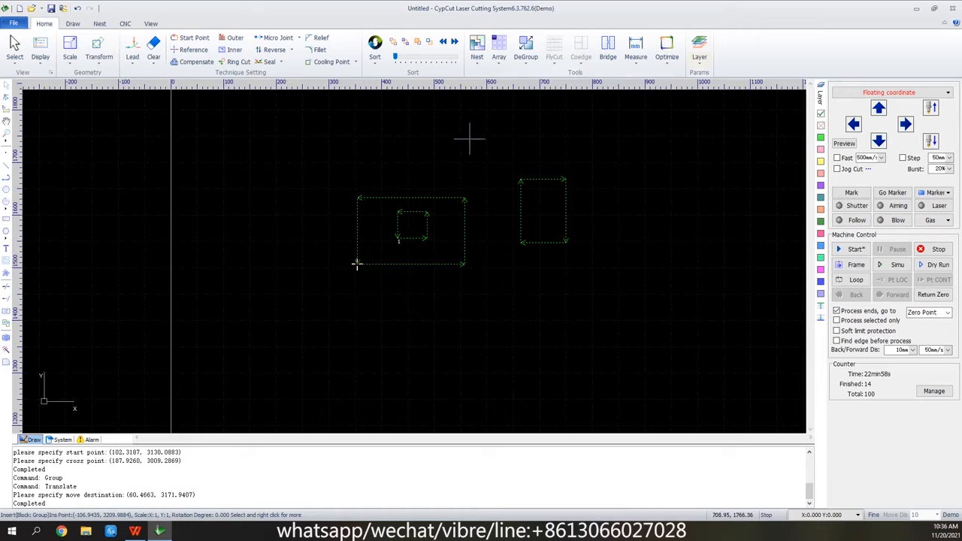
left_click(597, 129)
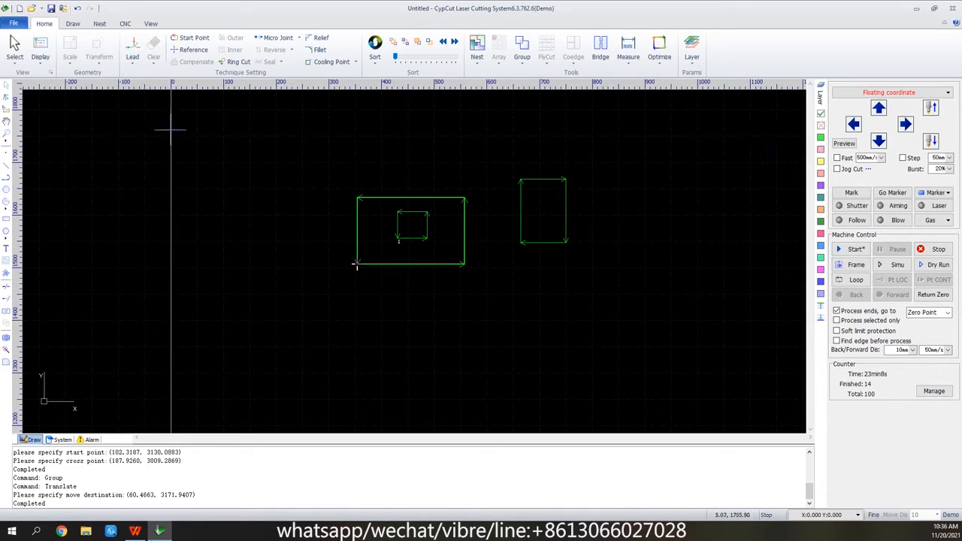
Start a new drawing without saving the current one, and draw a circle with a radius of about 39 mm.
left_click(19, 8)
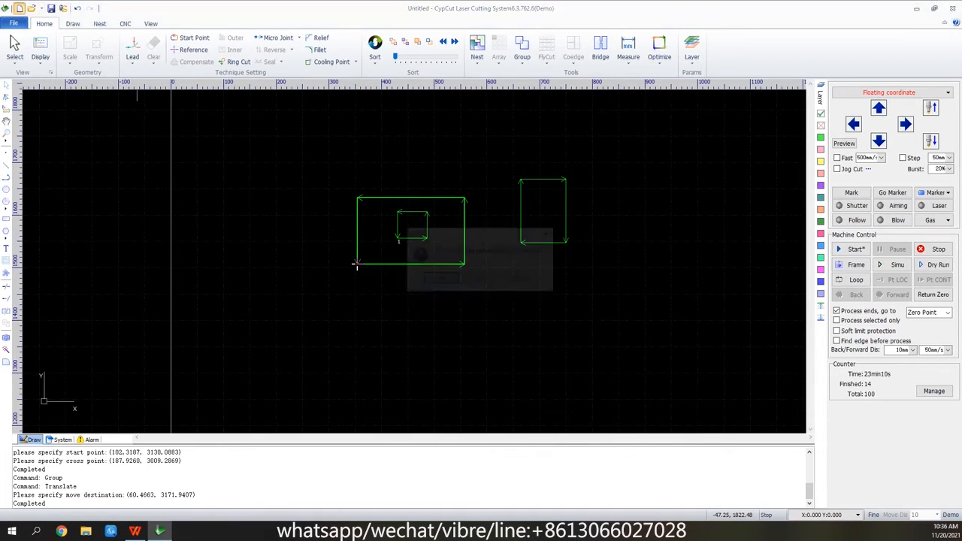
left_click(480, 279)
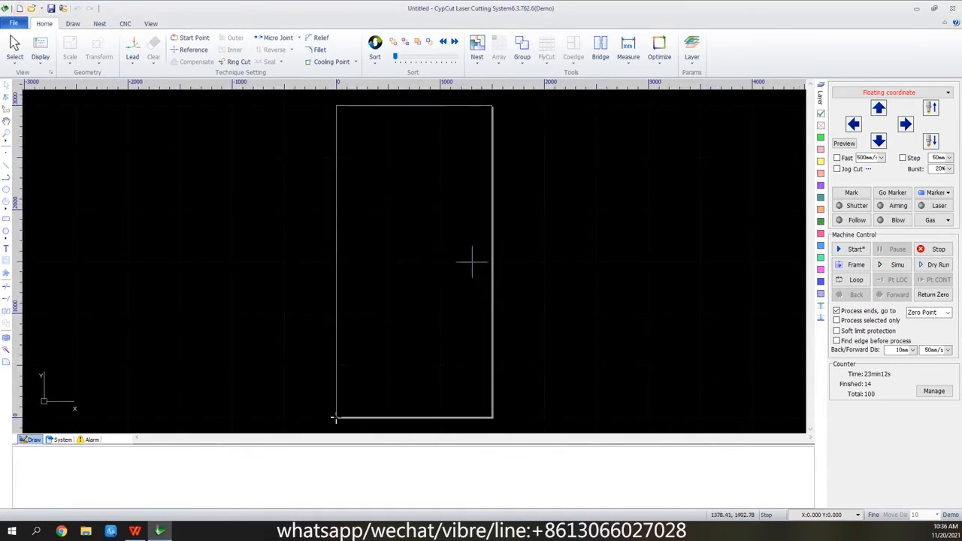
scroll(423, 260, "up", 5)
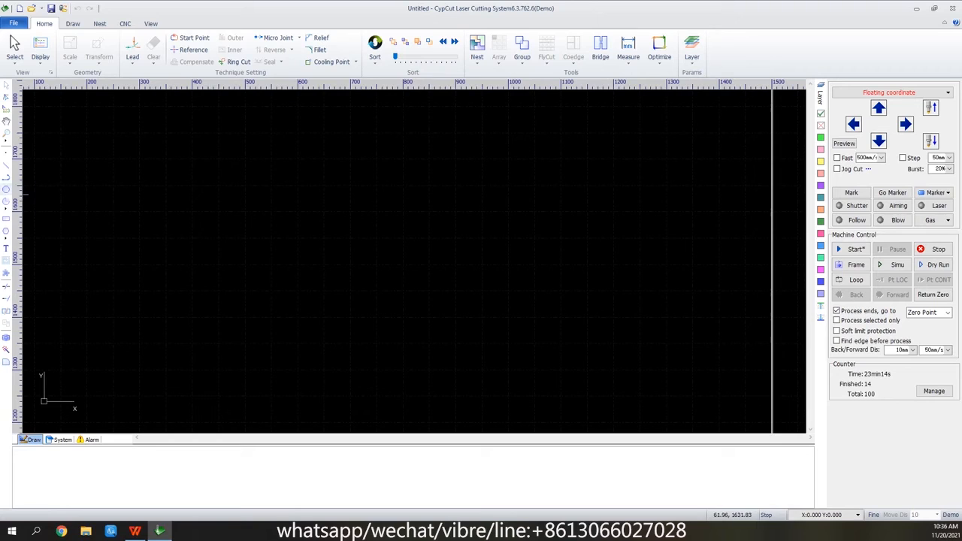
left_click(6, 189)
left_click(238, 360)
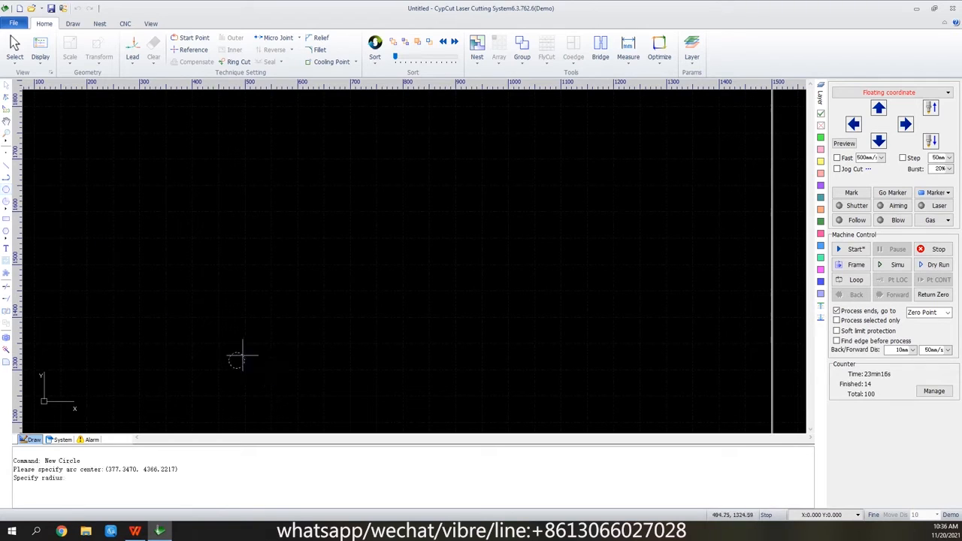
left_click(252, 346)
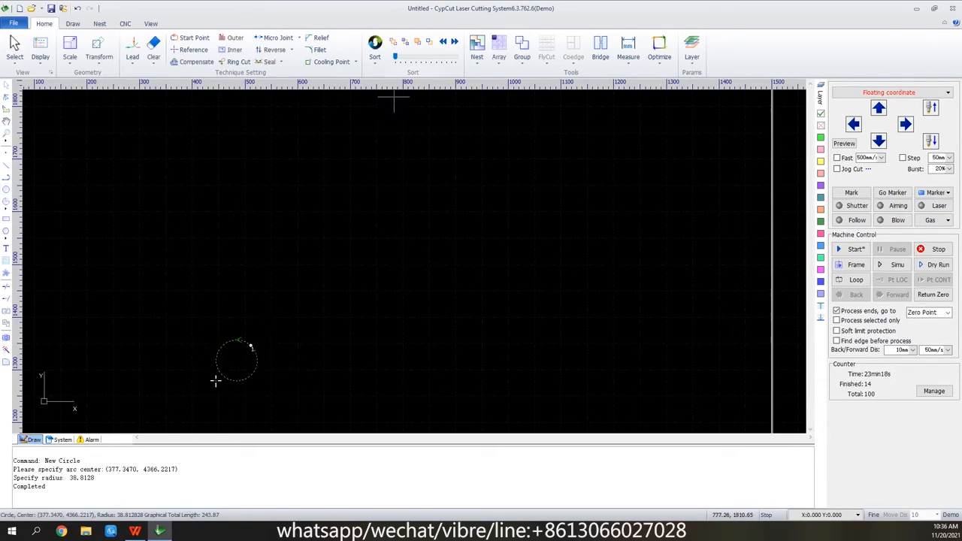
Array the circle in 5 rows and 5 columns with 20 mm row and column intervals, and simulate the cutting.
left_click(499, 47)
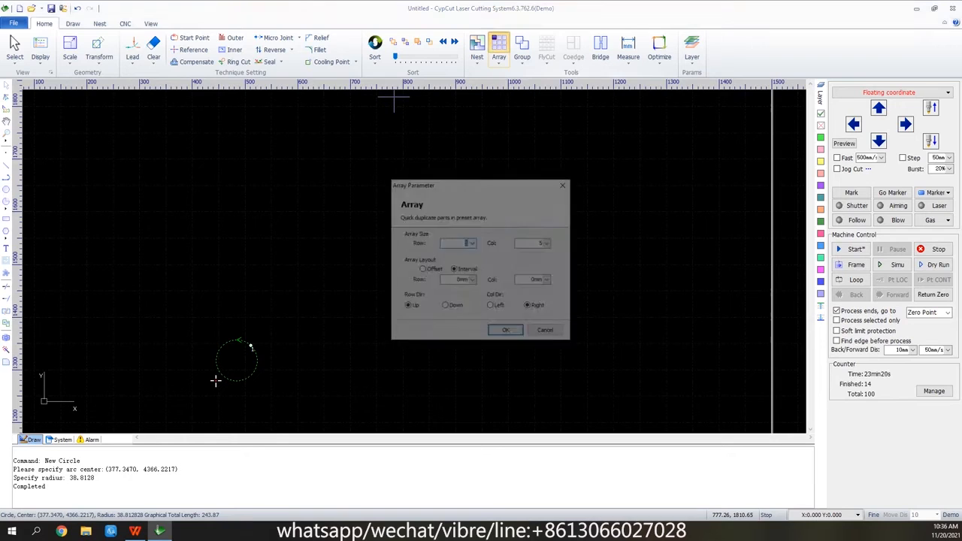
left_click(472, 280)
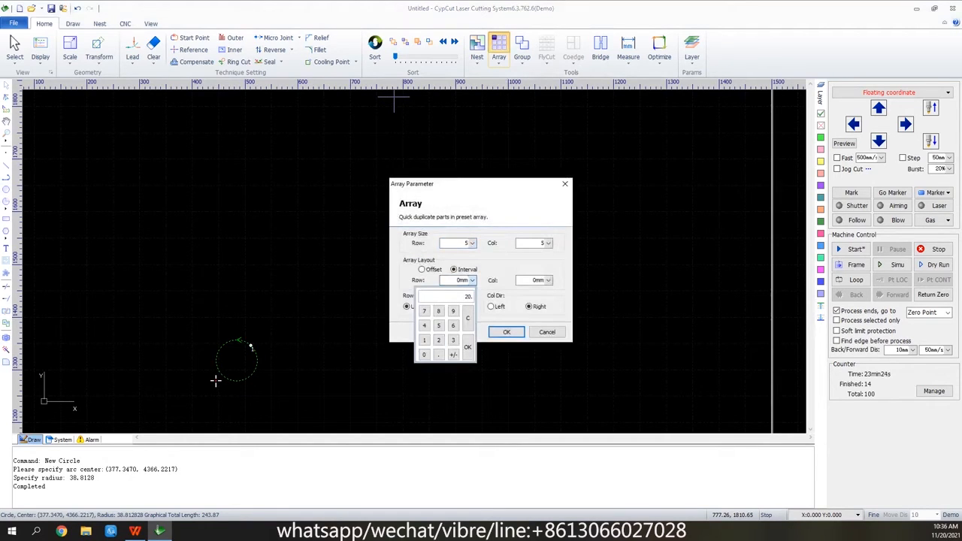
left_click(468, 348)
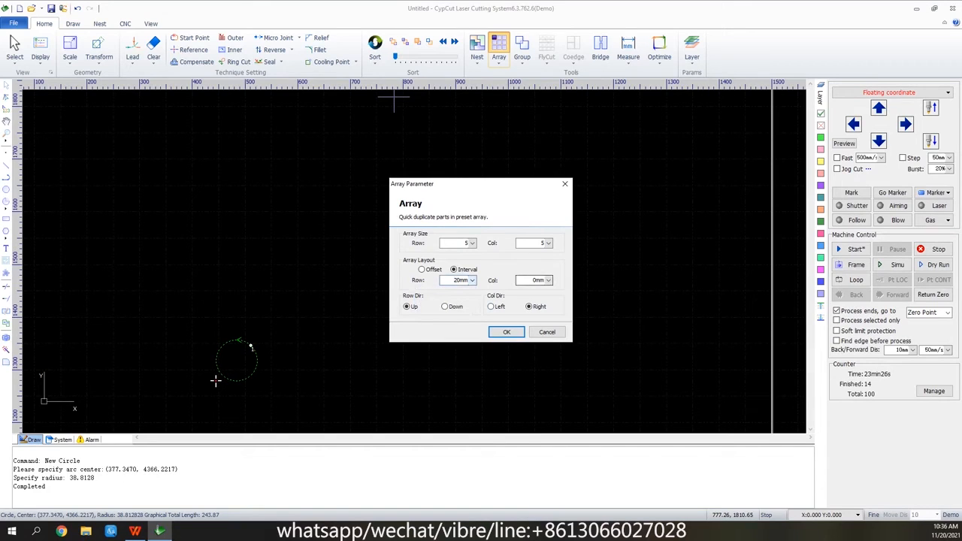
left_click(549, 281)
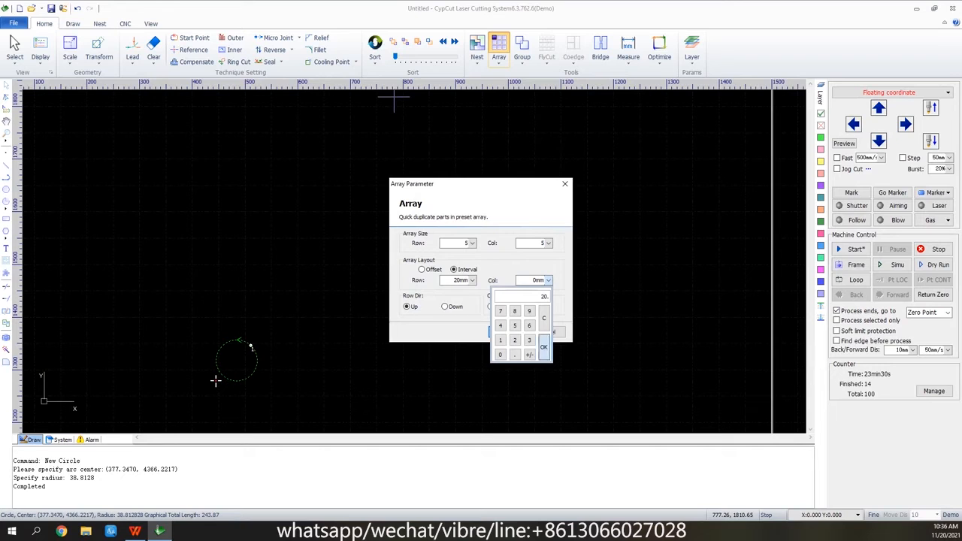
left_click(544, 347)
left_click(501, 332)
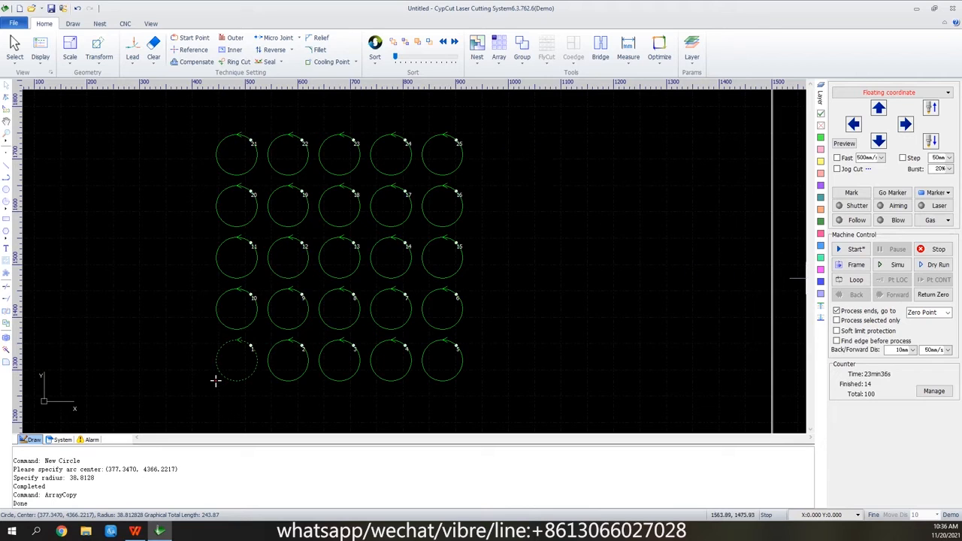
left_click(895, 265)
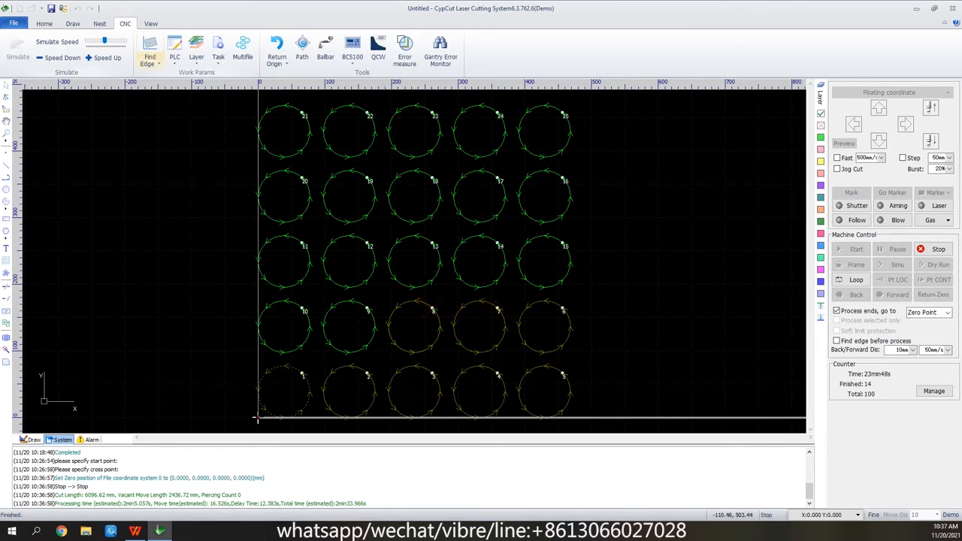
Apply a top-to-bottom circular fly cut with a 50 mm valid distance to all 25 circles, and simulate its cutting path.
left_click(45, 23)
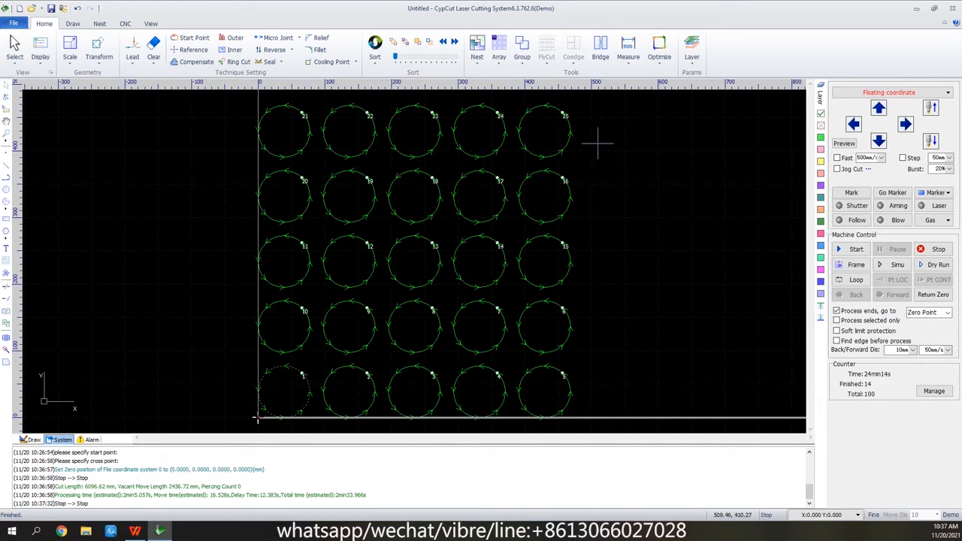
left_click_drag(585, 104, 226, 434)
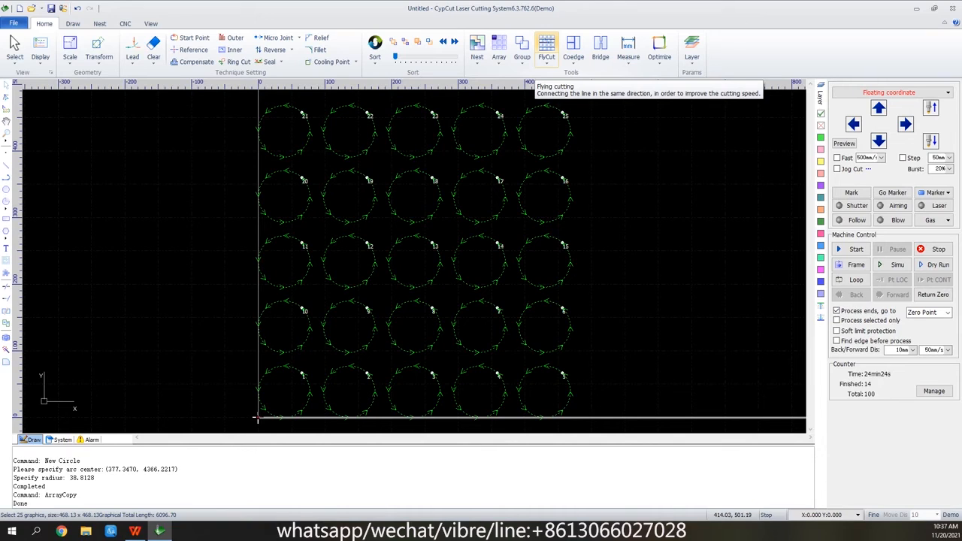
left_click(544, 54)
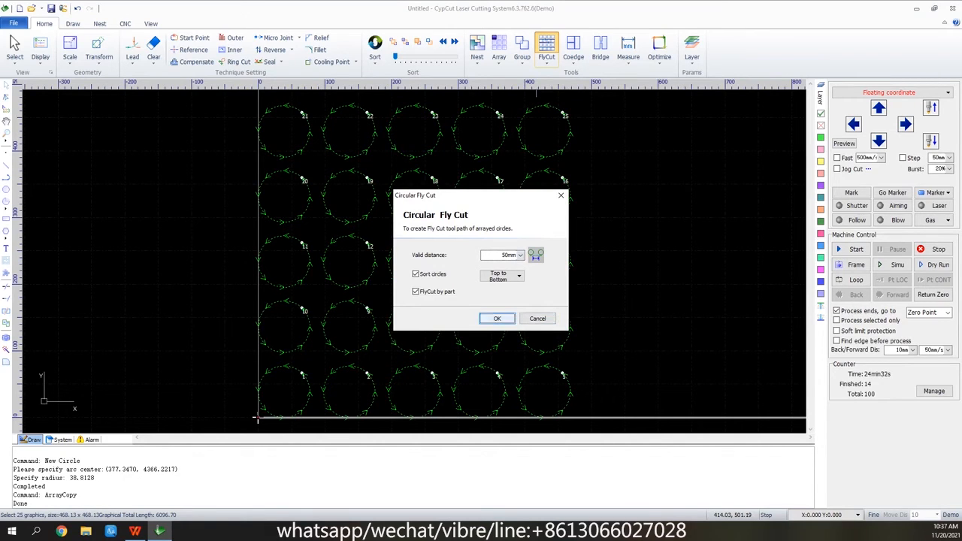
left_click(497, 318)
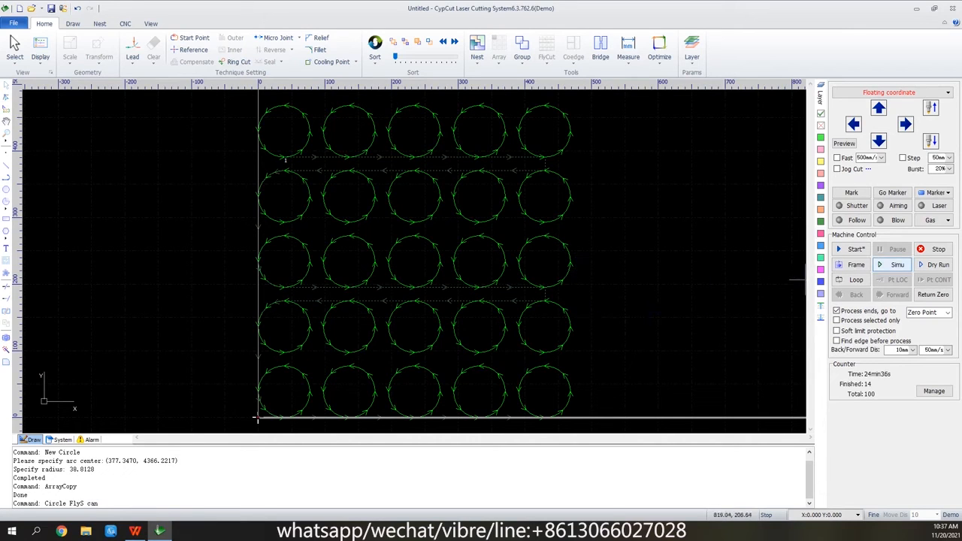
left_click(898, 264)
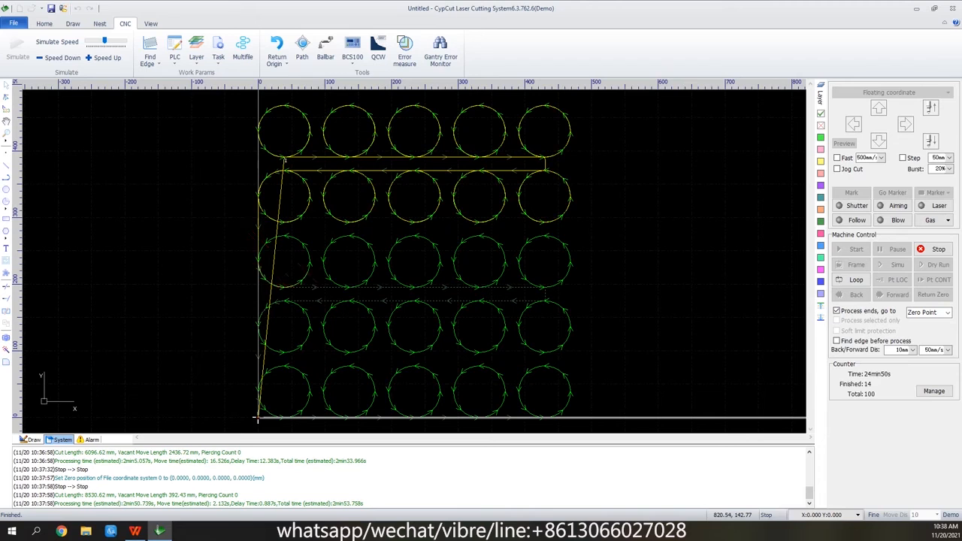
left_click(934, 250)
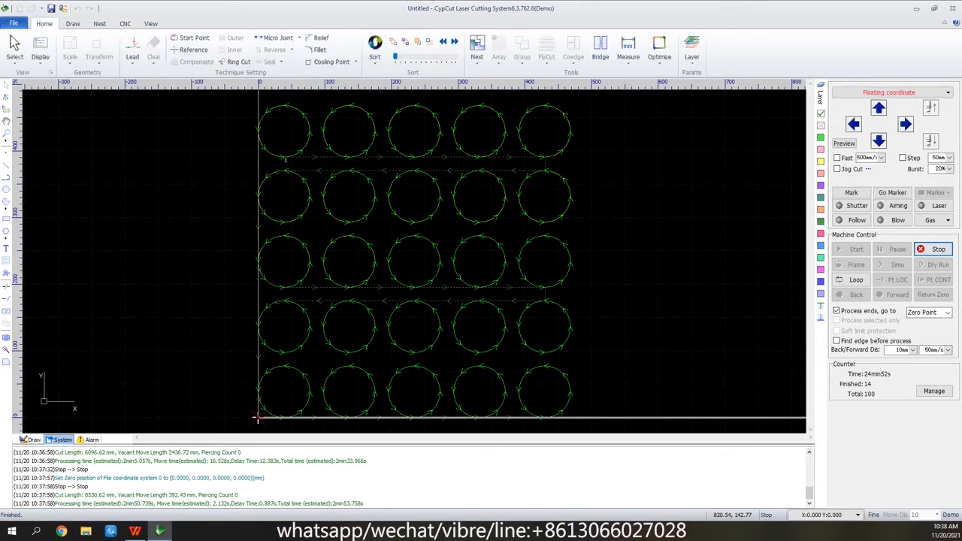
Start a new drawing without saving the fly-cut circles, and draw a rectangle about 102 mm wide and 85 mm high.
left_click(19, 9)
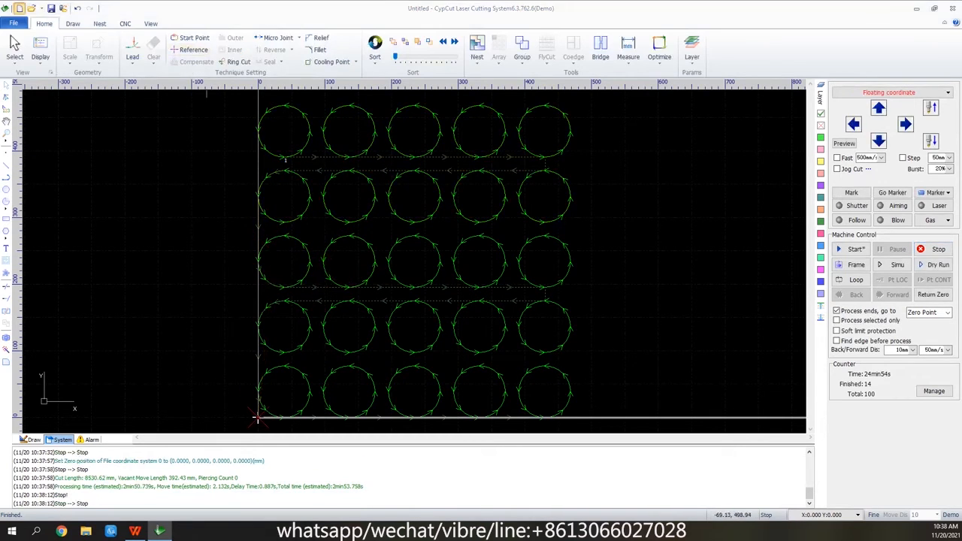
left_click(481, 279)
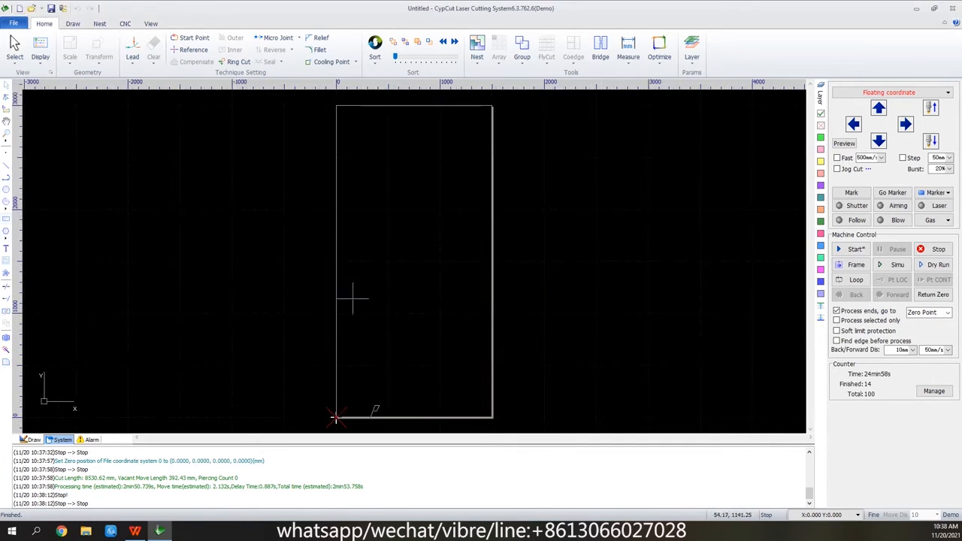
scroll(384, 301, "up", 2)
scroll(384, 301, "up", 2)
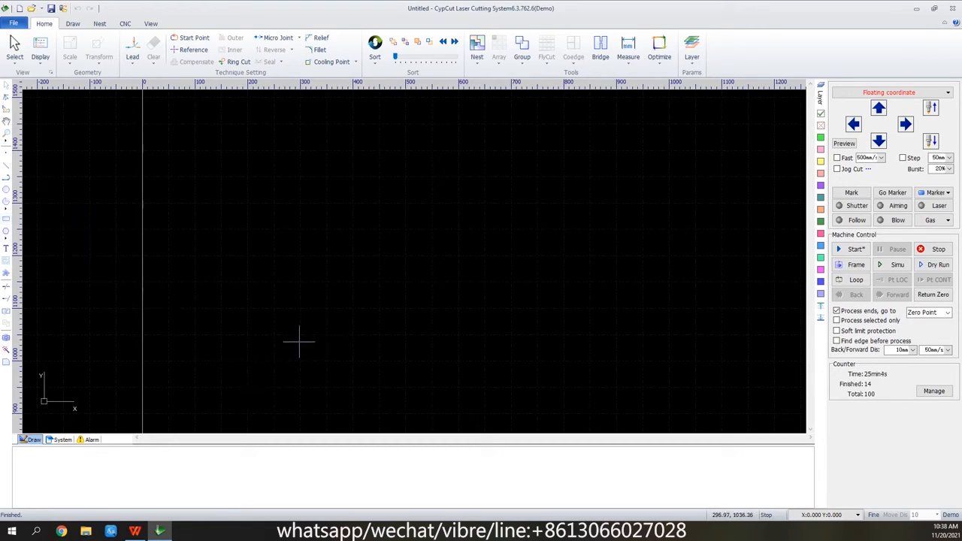
left_click(6, 218)
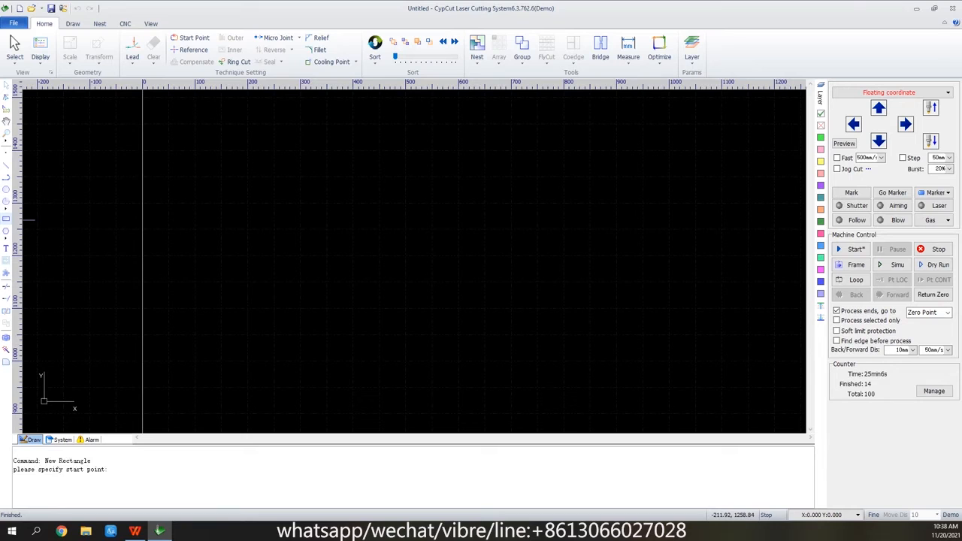
left_click(248, 380)
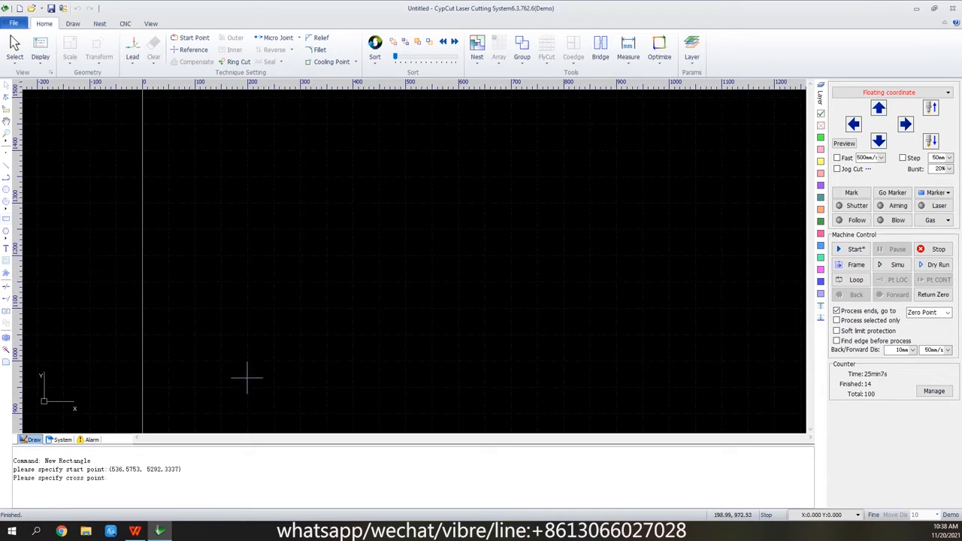
left_click(300, 336)
Array the rectangle 5 by 5 with 20 mm intervals, and apply a linear fly cut starting at Top-Left to all the rectangles.
left_click(498, 46)
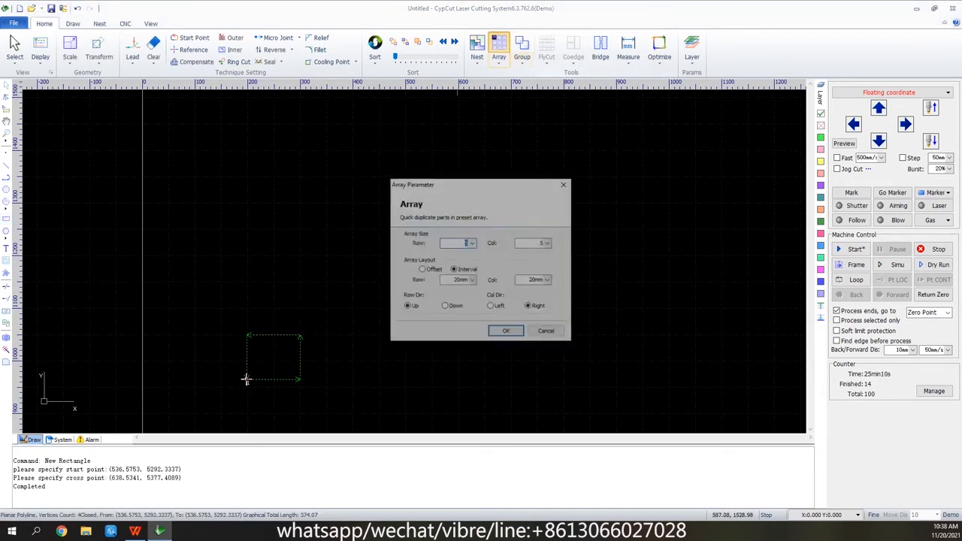
left_click(507, 331)
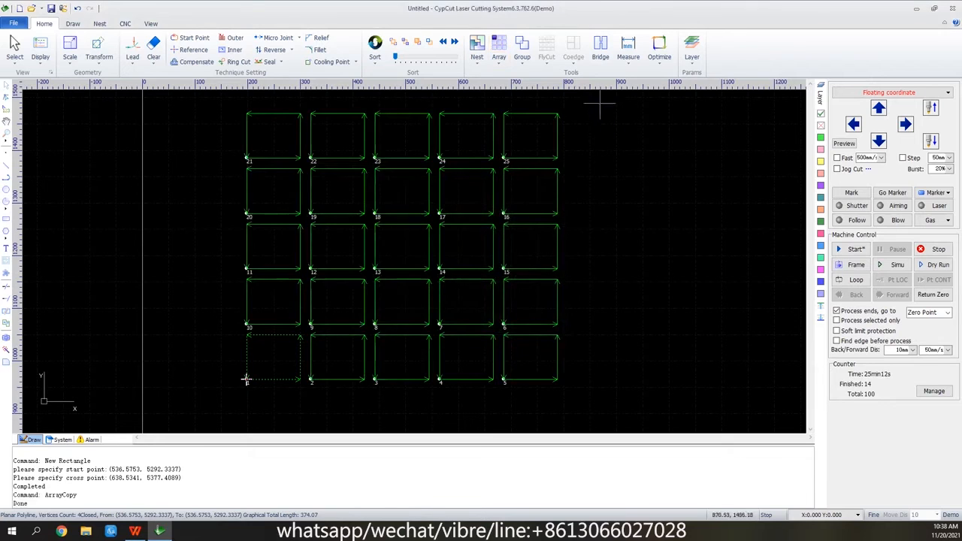
left_click_drag(576, 96, 219, 432)
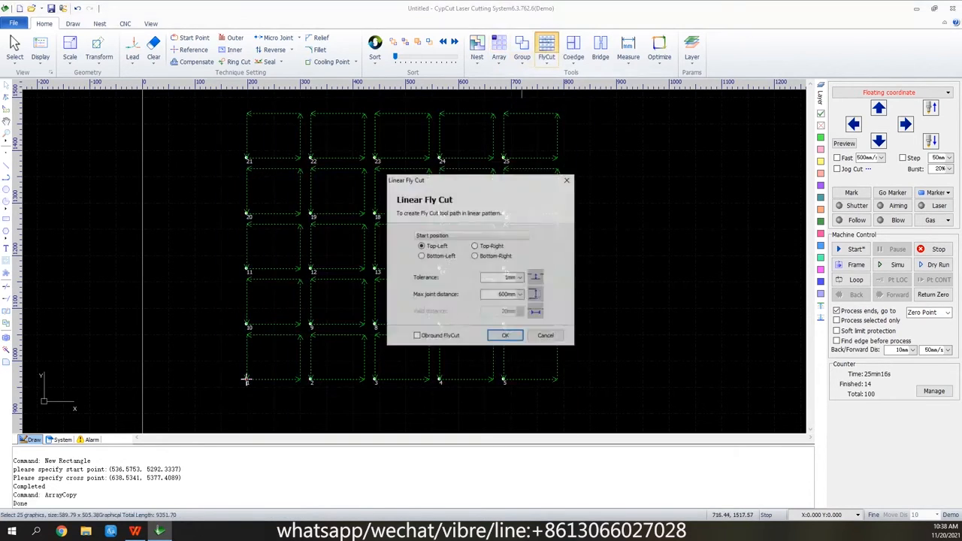
key("Return")
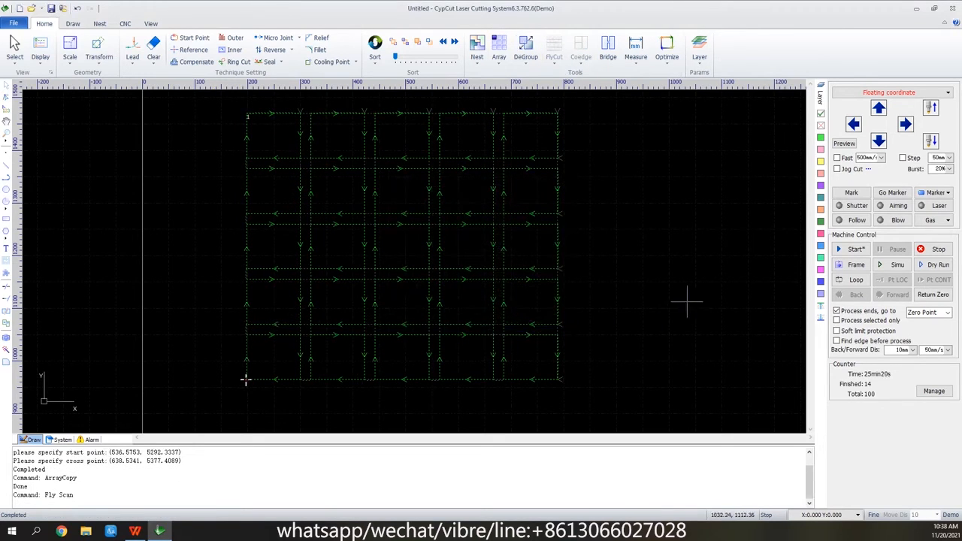
Simulate part of the linear fly-cut path, stop the simulation, and ungroup the fly-cut path into separate rectangles.
left_click(938, 264)
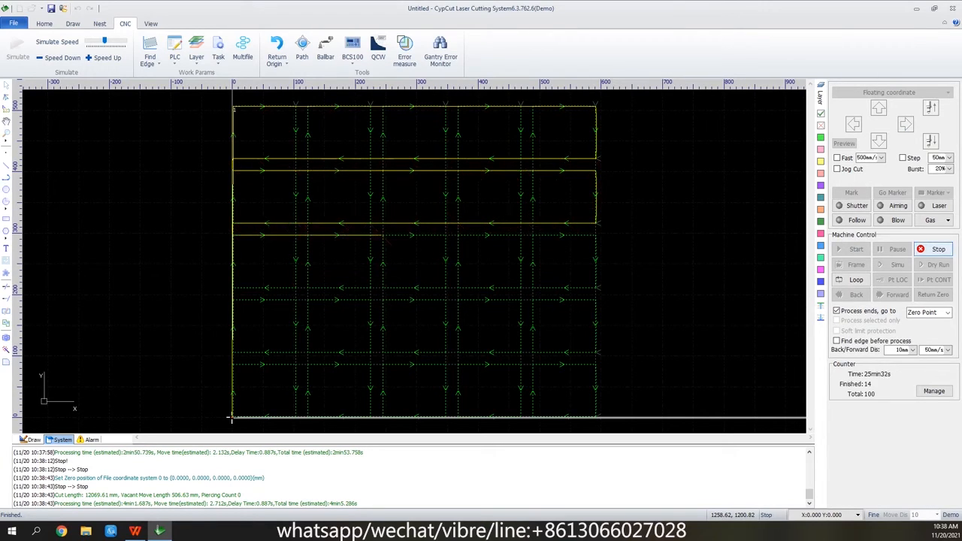
left_click(936, 249)
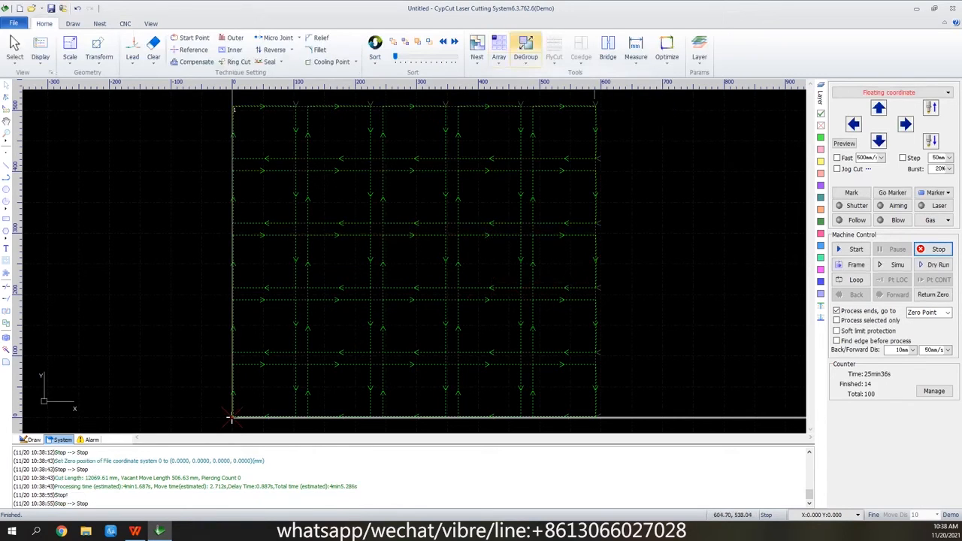
left_click(525, 46)
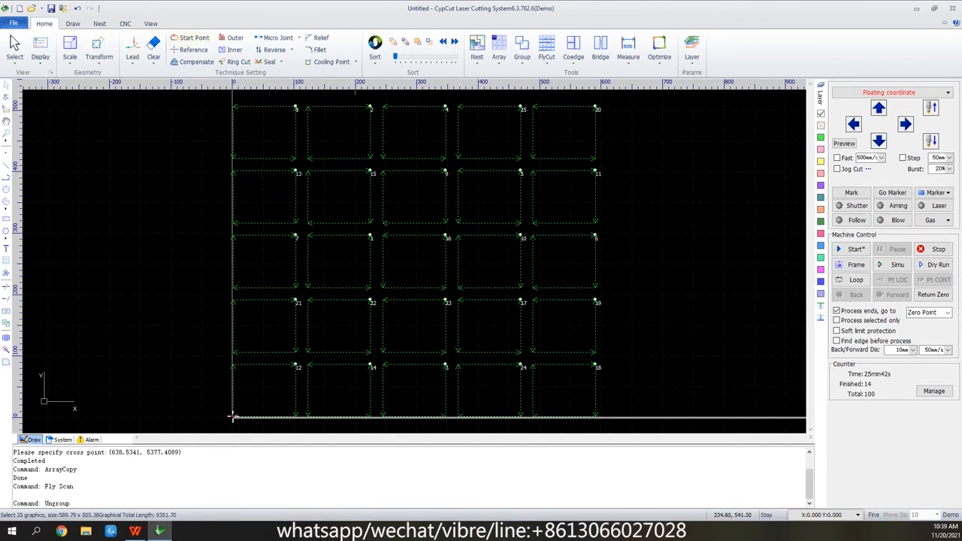
Start a new drawing without saving the rectangle array, and draw a rectangle about 70 mm wide and 60 mm high.
left_click(19, 9)
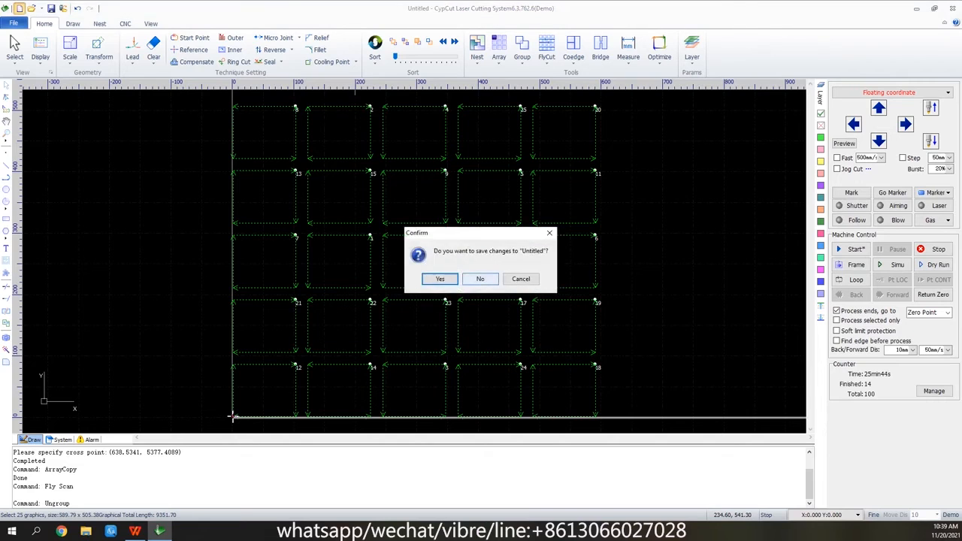
left_click(476, 278)
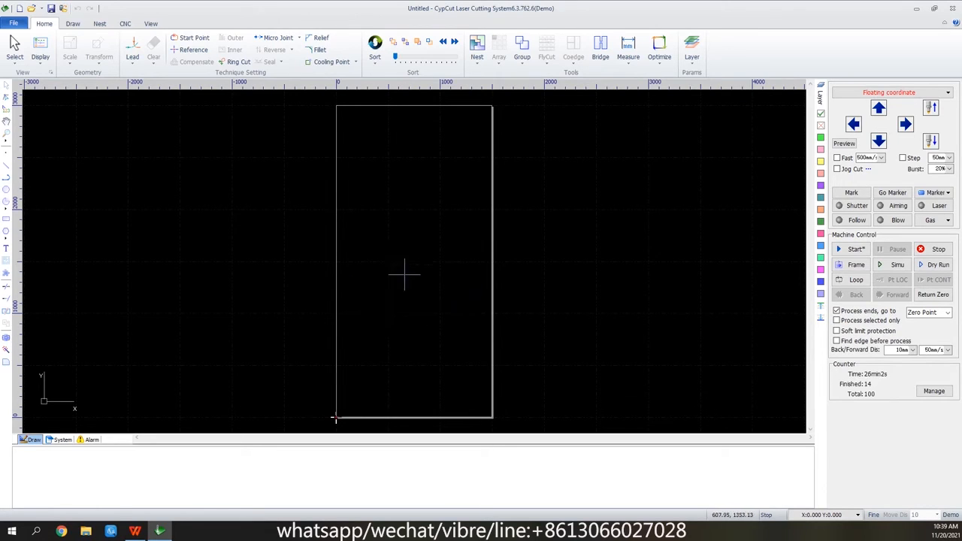
scroll(409, 270, "up", 2)
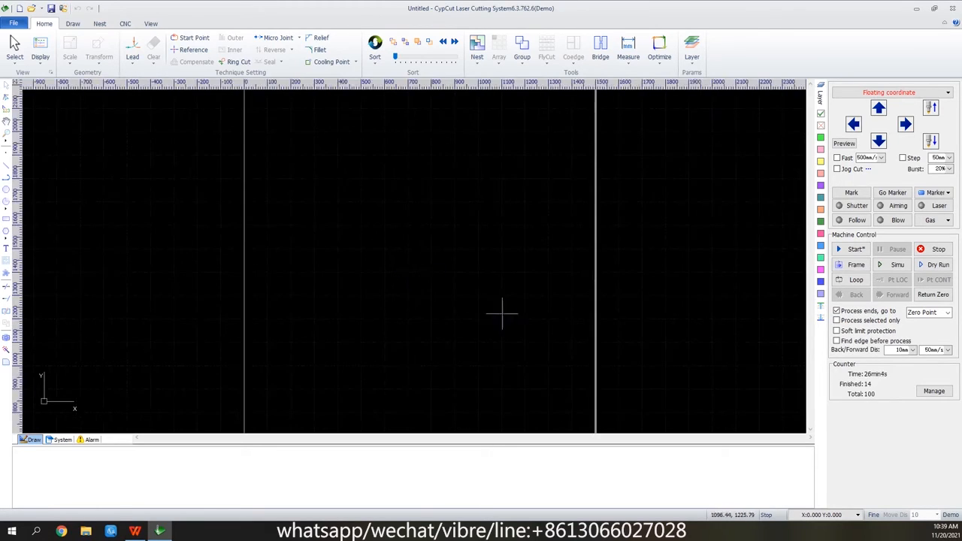
scroll(458, 301, "up", 2)
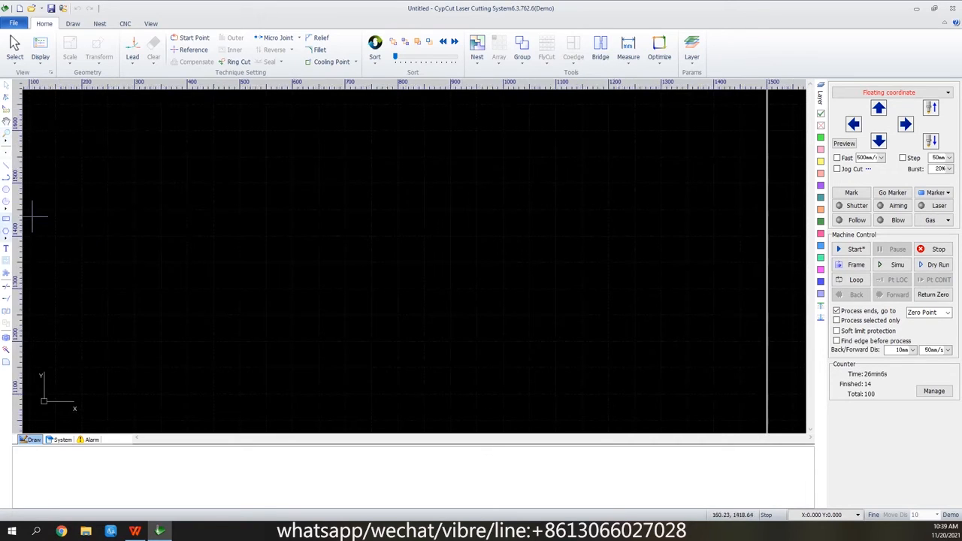
left_click(229, 365)
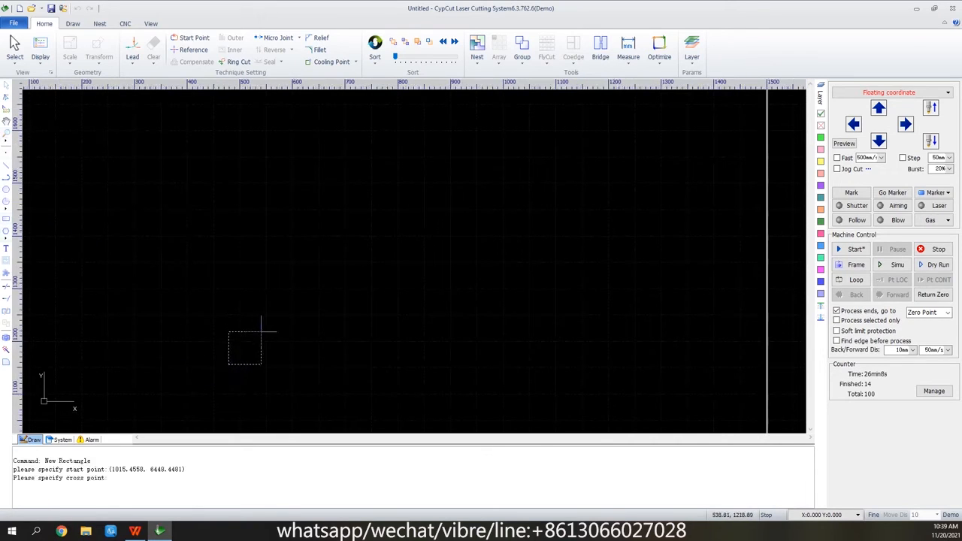
left_click(267, 333)
Array the rectangle into 5 rows and 5 columns with 0 mm row and column intervals.
left_click(499, 44)
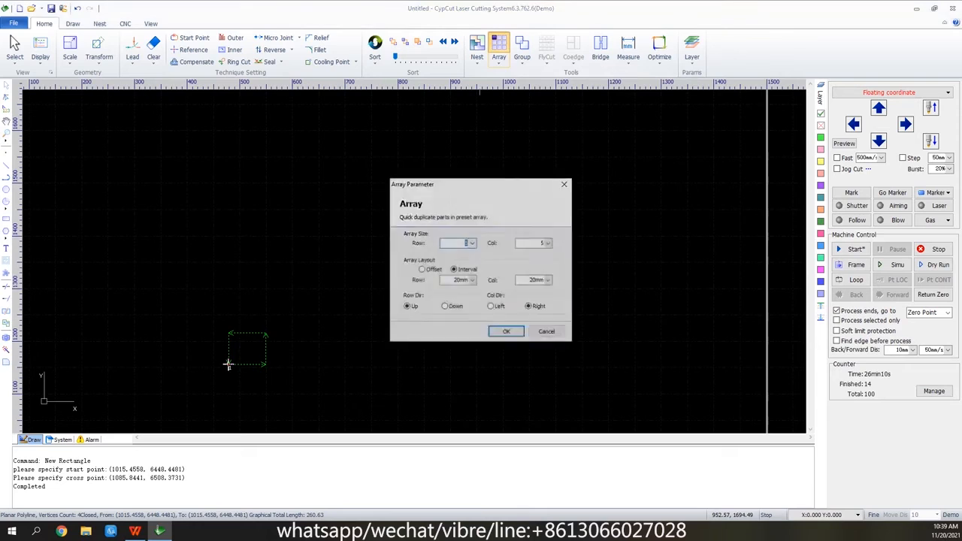
left_click(473, 280)
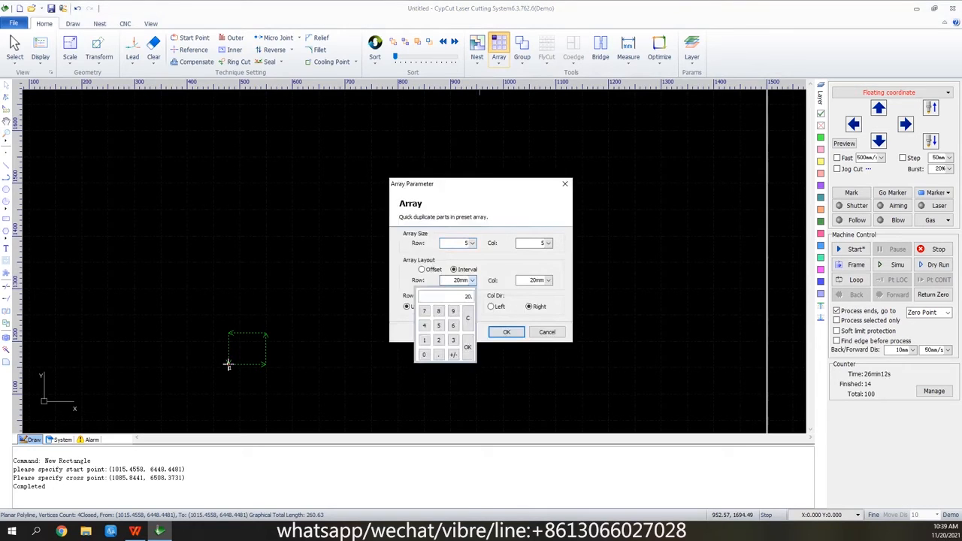
left_click(424, 355)
left_click(468, 347)
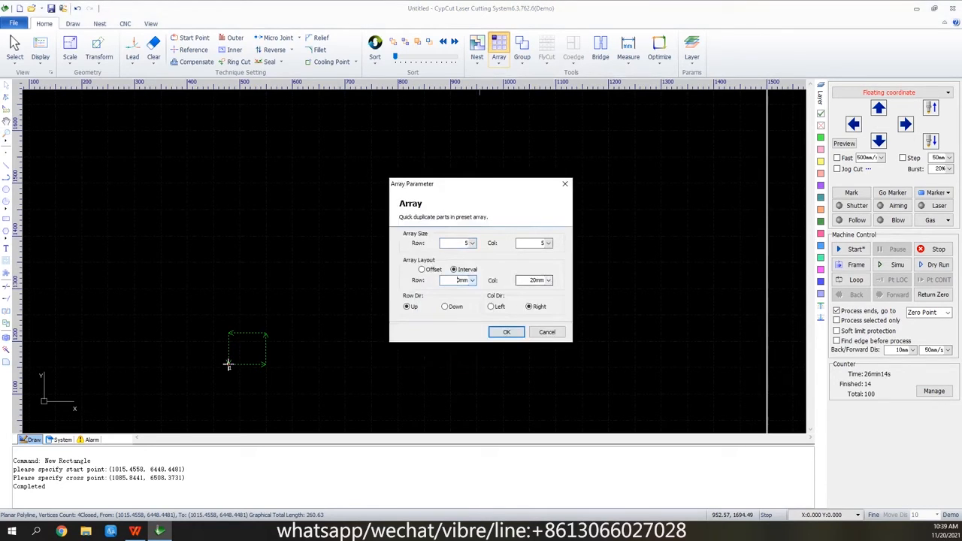
left_click(548, 281)
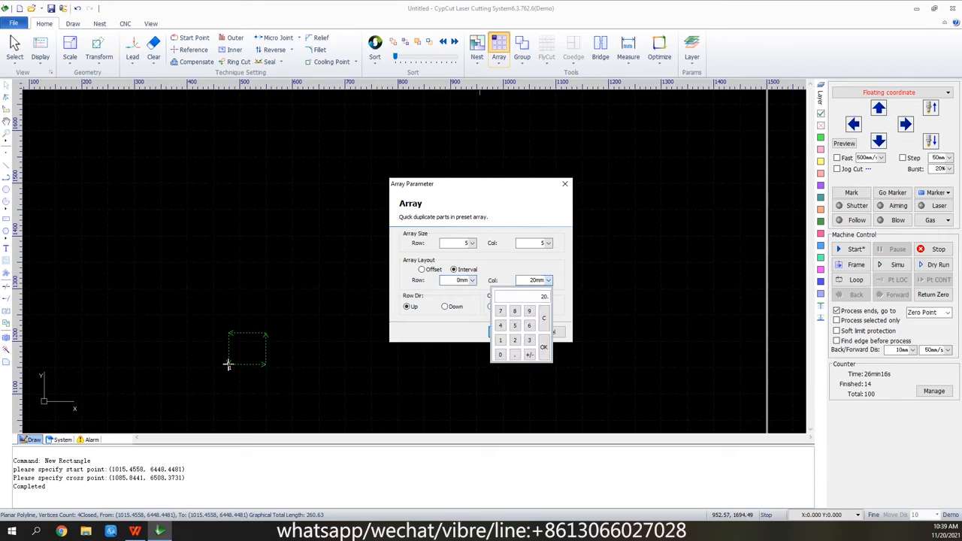
left_click(543, 348)
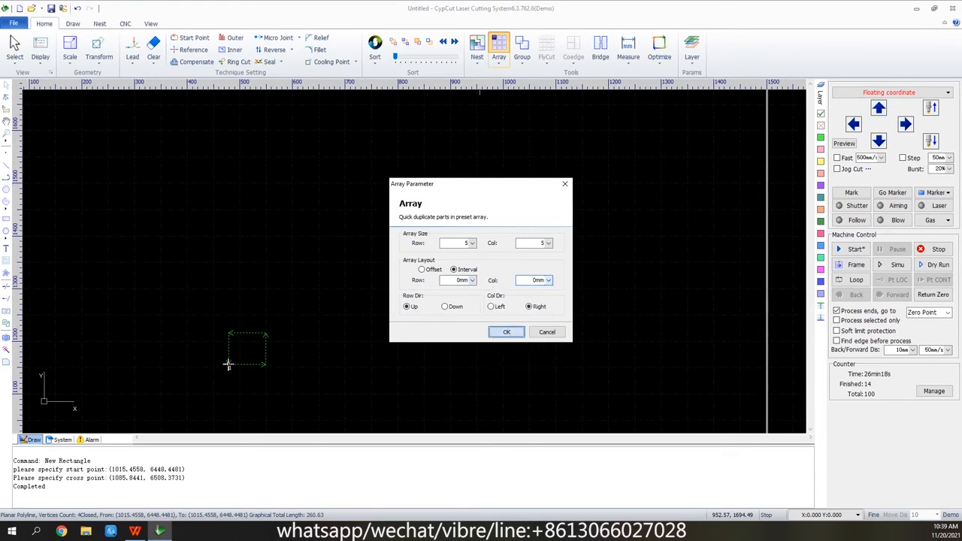
left_click(500, 332)
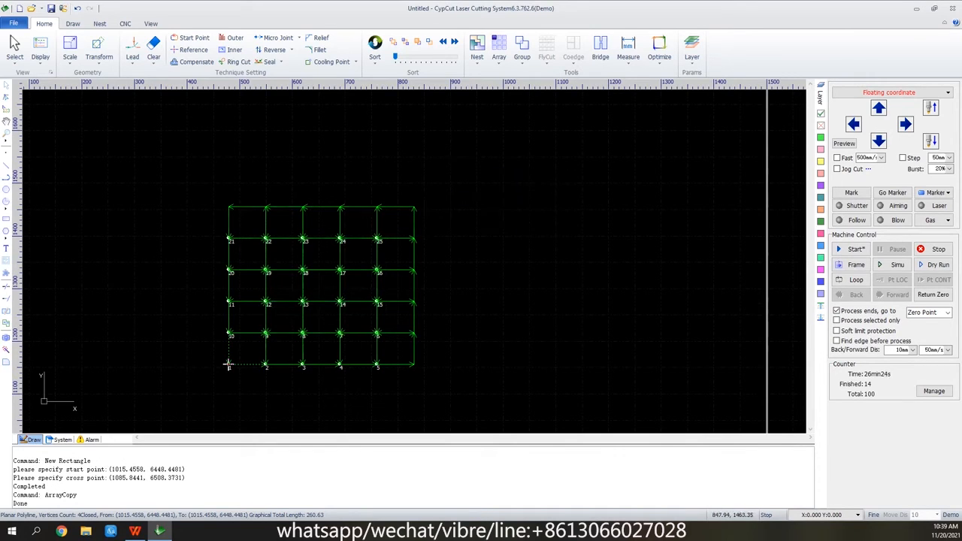
Apply an S pattern rectangle coedge starting Top Left with 2 mm overcut to all the rectangles, and simulate part of the path.
left_click_drag(422, 202, 190, 404)
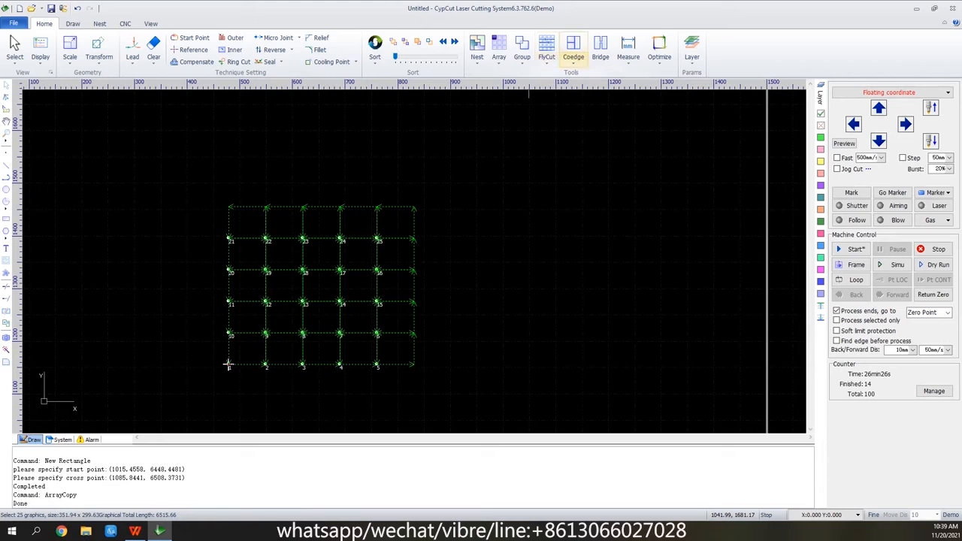
left_click(573, 47)
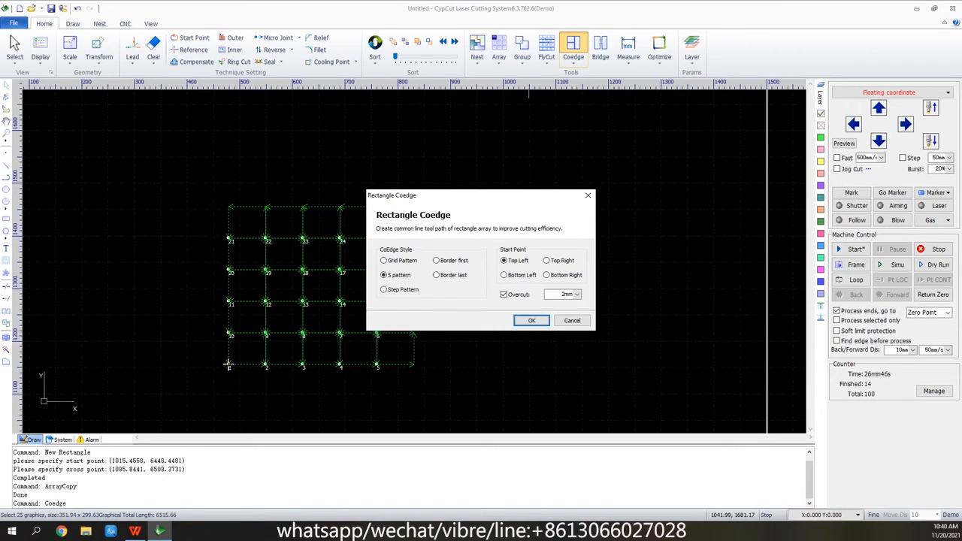
left_click(531, 321)
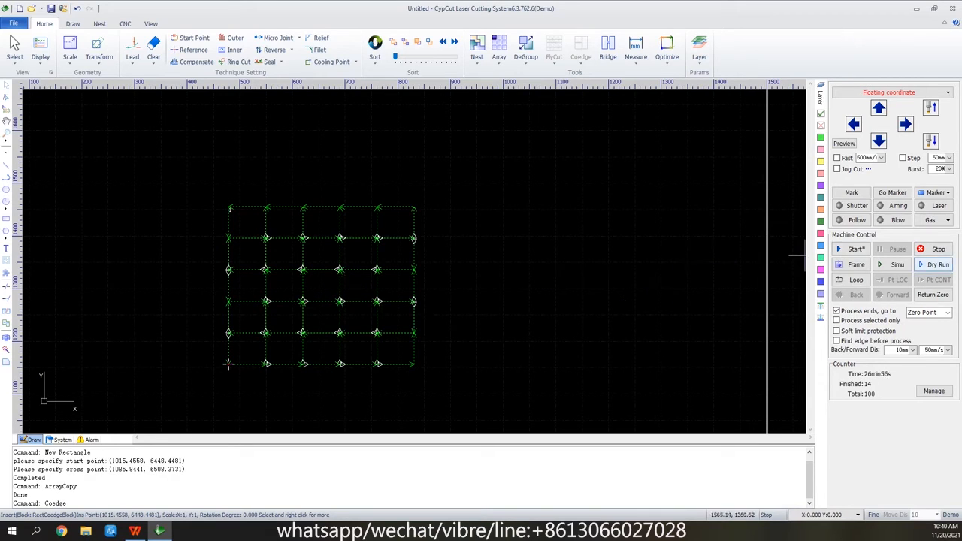
left_click(898, 265)
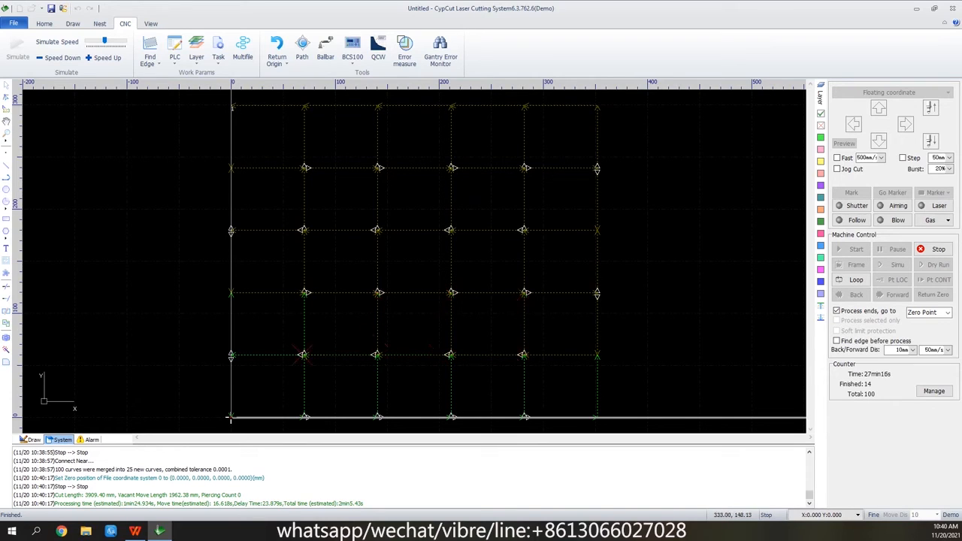
left_click(933, 248)
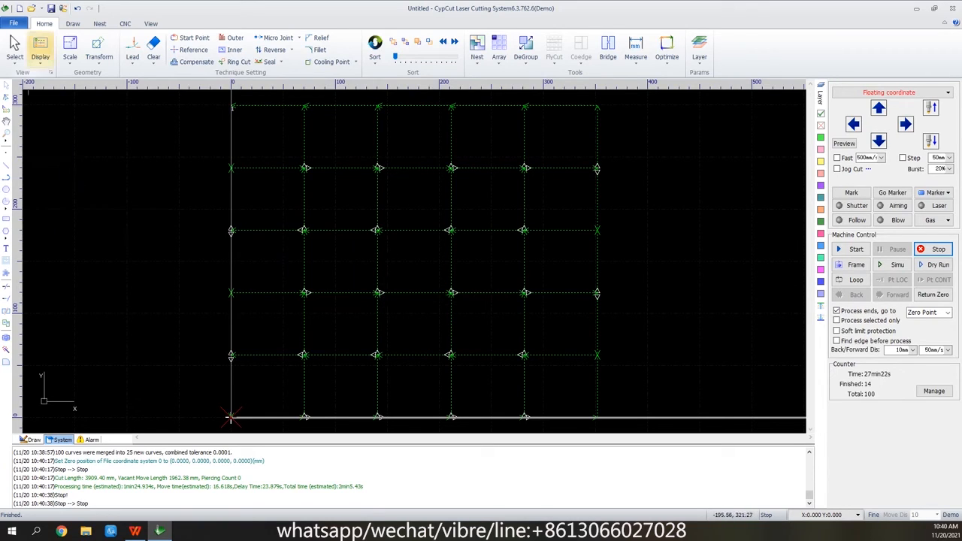
Start a new drawing without saving the coedge rectangles, and draw a rectangle about 63 mm wide and 85 mm high.
left_click(19, 8)
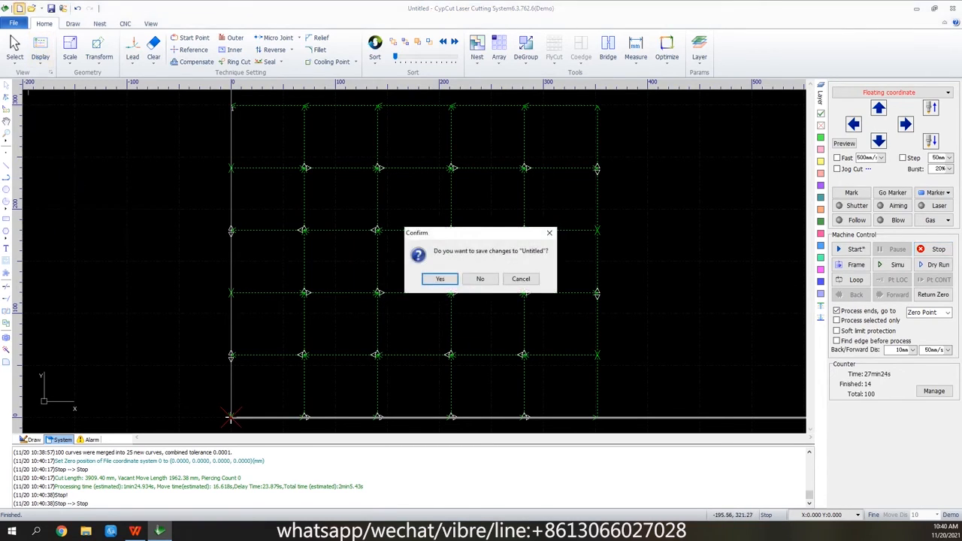
left_click(480, 278)
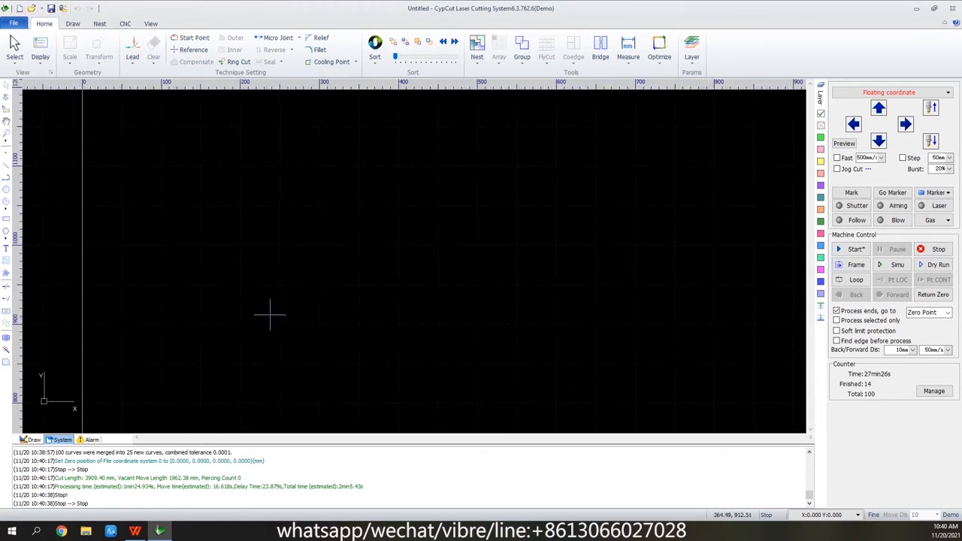
left_click(6, 219)
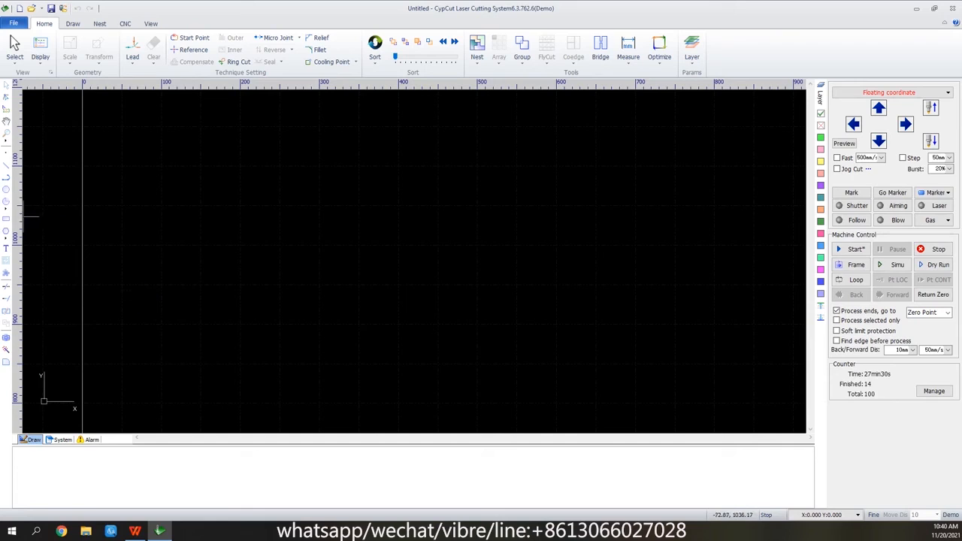
left_click(252, 363)
left_click(302, 295)
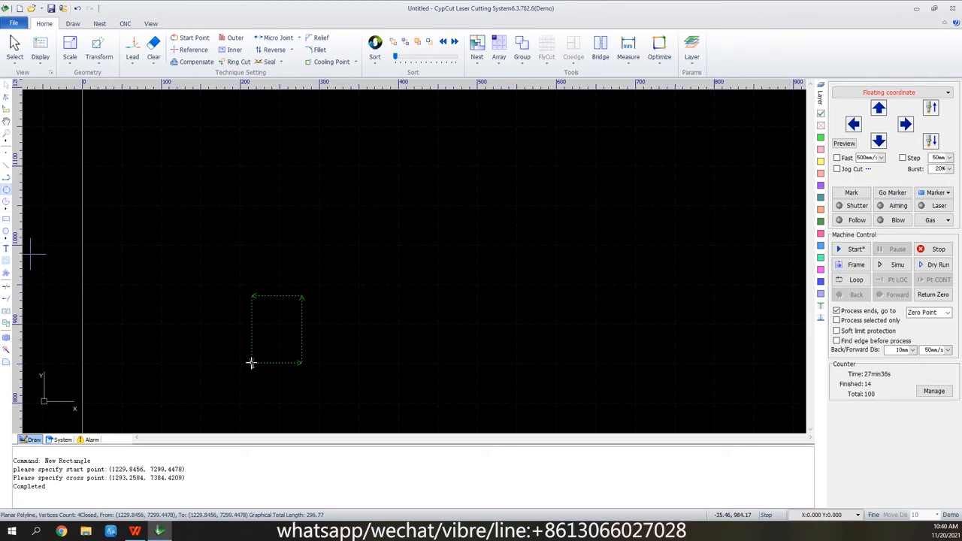
Draw a circle of about 20 mm radius near the rectangle's centre, and group it with the rectangle.
left_click(6, 190)
left_click(276, 326)
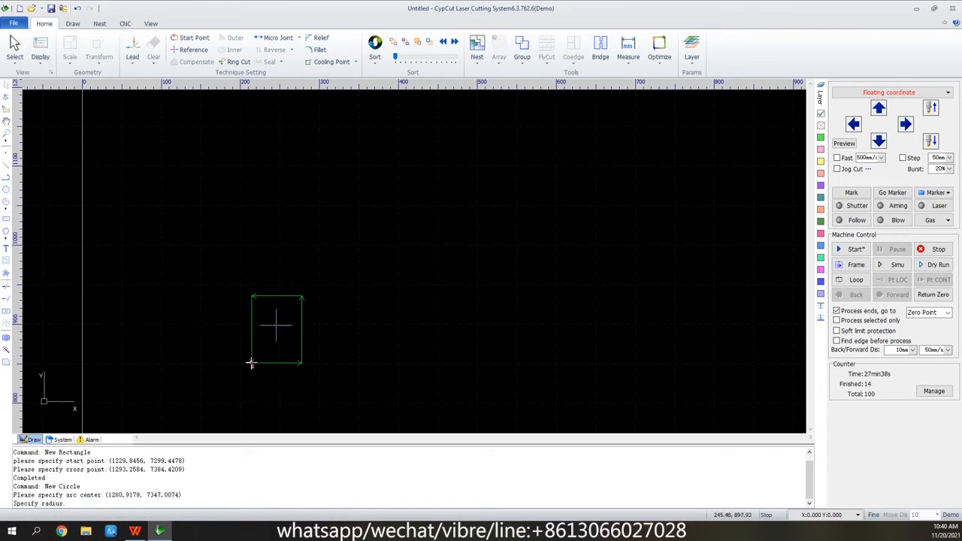
left_click(287, 314)
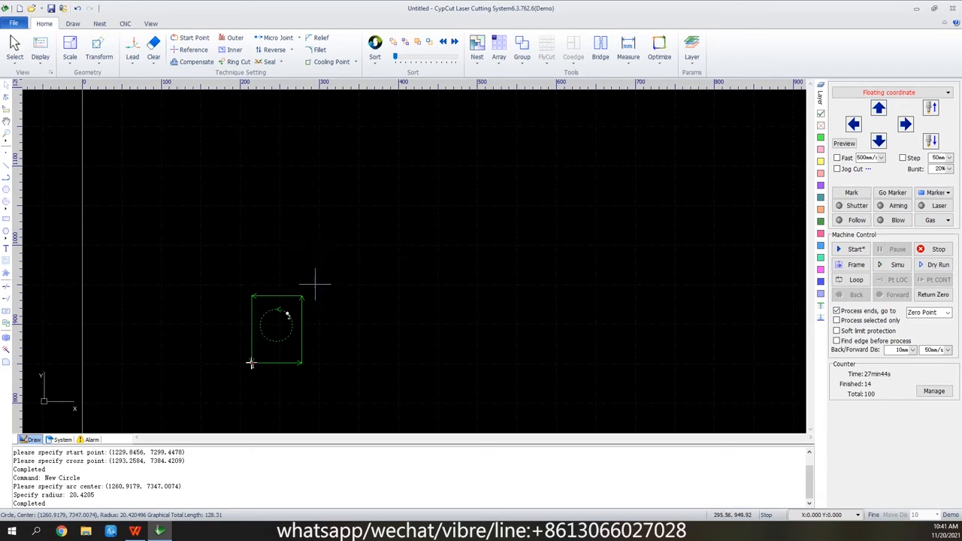
mouse_move(314, 283)
left_mouse_down()
mouse_move(243, 383)
mouse_move(251, 364)
left_mouse_up()
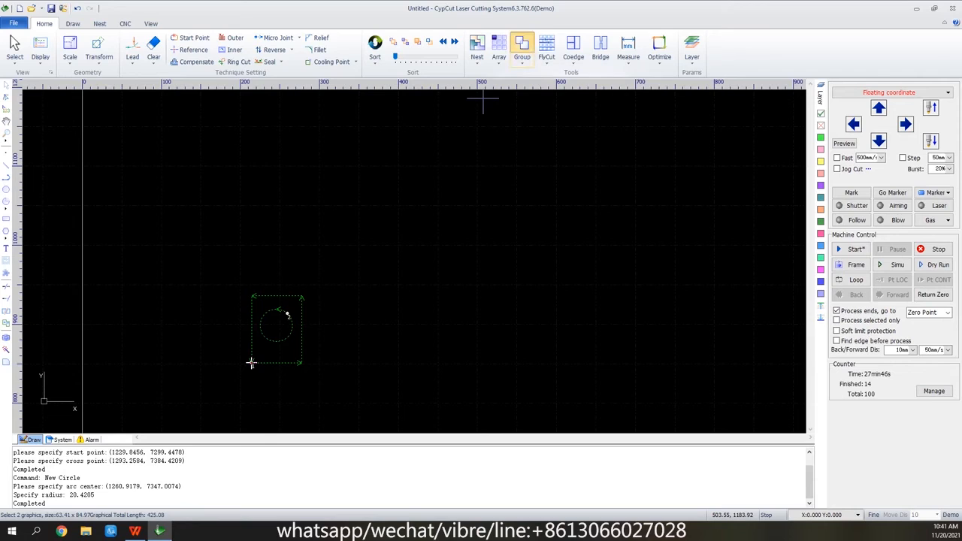
left_click(522, 47)
Array the group 5 by 5 with 0 mm intervals, and apply an S pattern coedge starting Top Left with 2 mm overcut to all the parts.
left_click(498, 46)
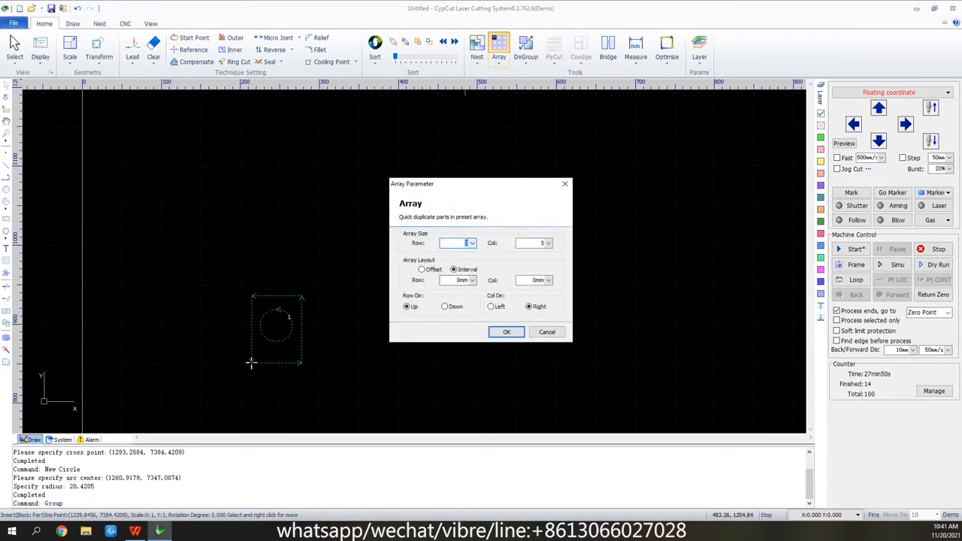
left_click(509, 333)
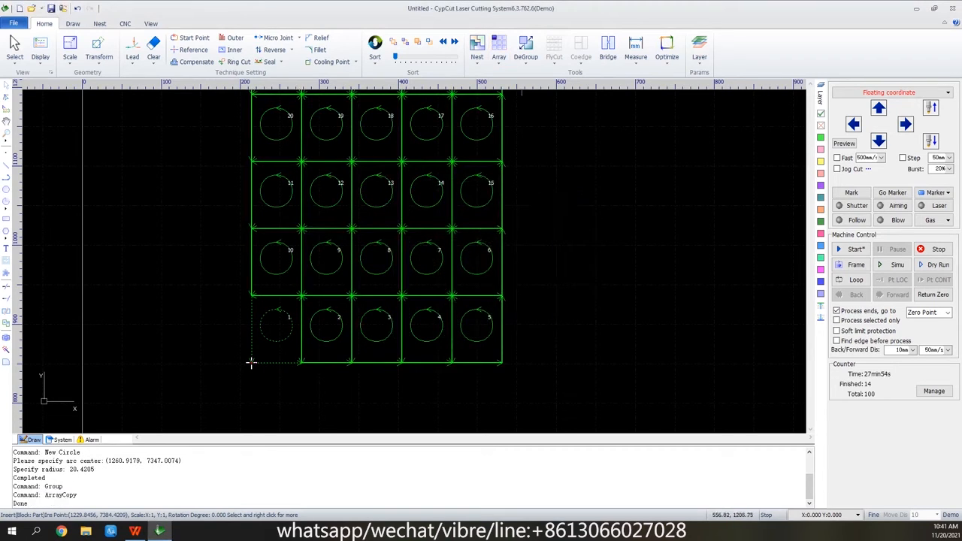
left_click_drag(519, 113, 338, 402)
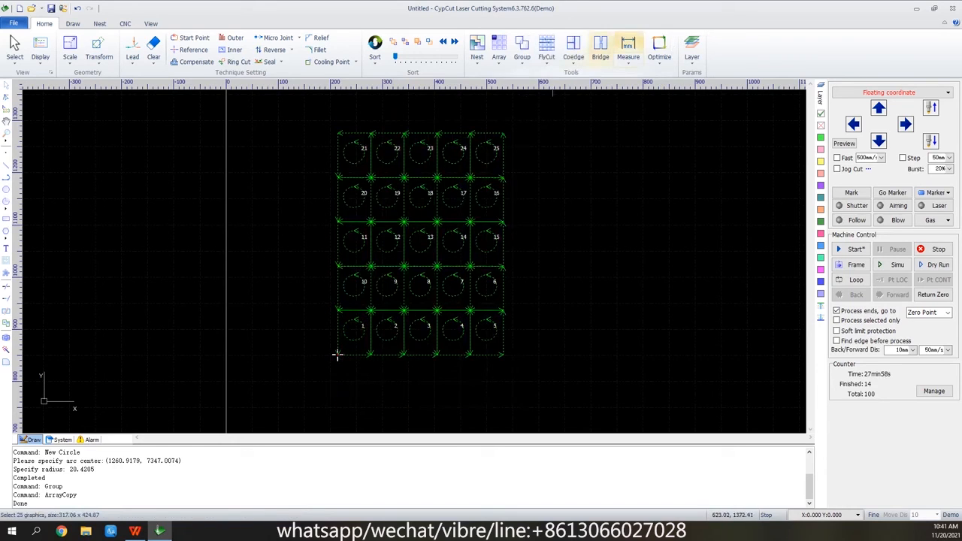
left_click(574, 49)
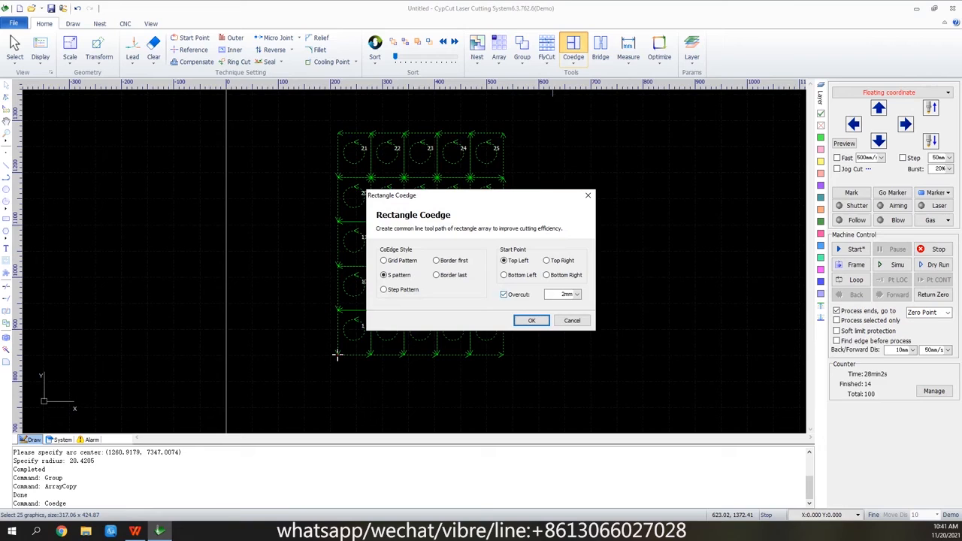
left_click(531, 320)
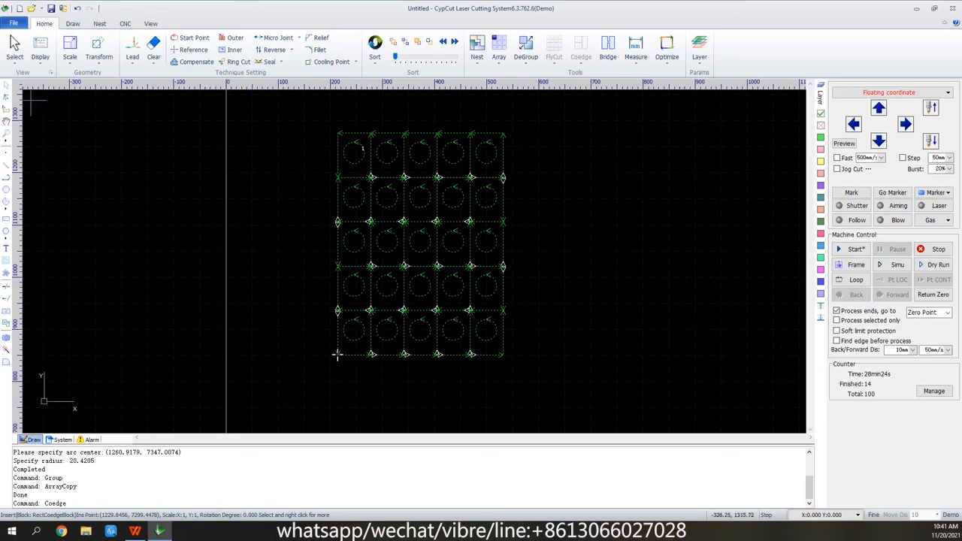
Start a new drawing without saving the coedge parts, and insert a text object reading 0 inside the work area.
left_click(20, 8)
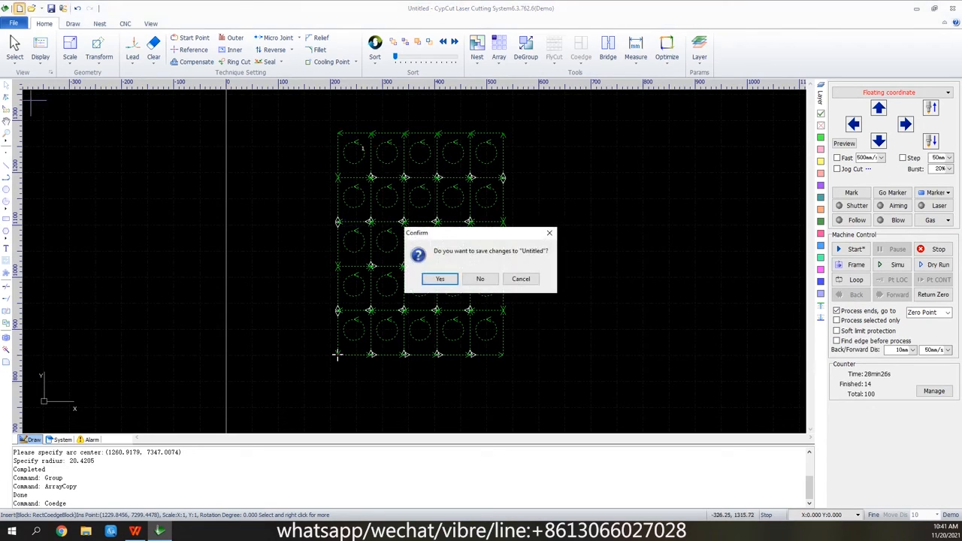
left_click(481, 279)
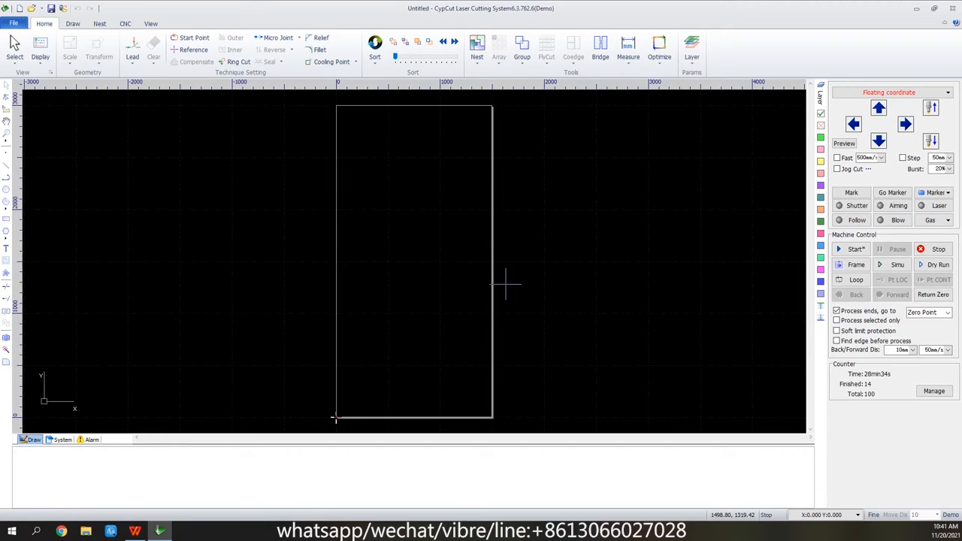
scroll(418, 228, "up", 4)
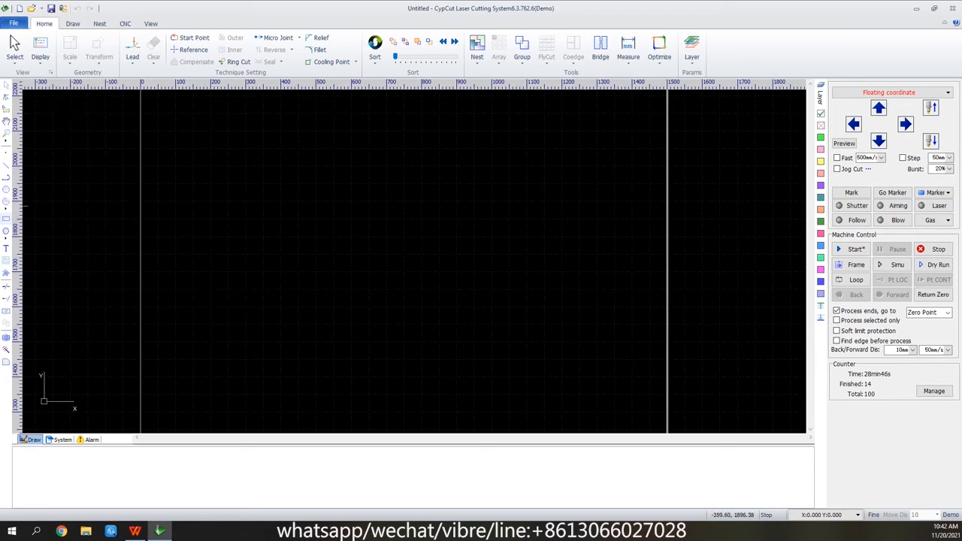
left_click(6, 248)
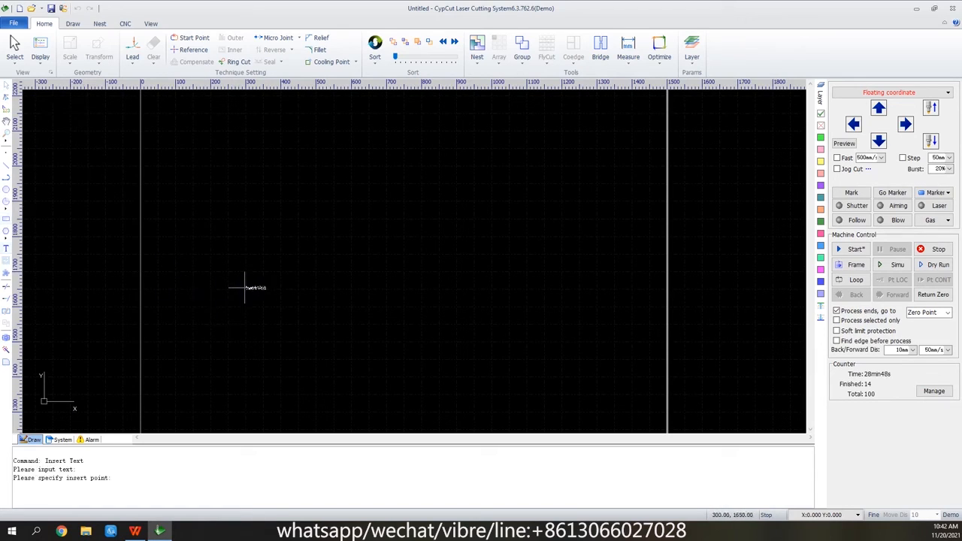
scroll(243, 261, "up", 3)
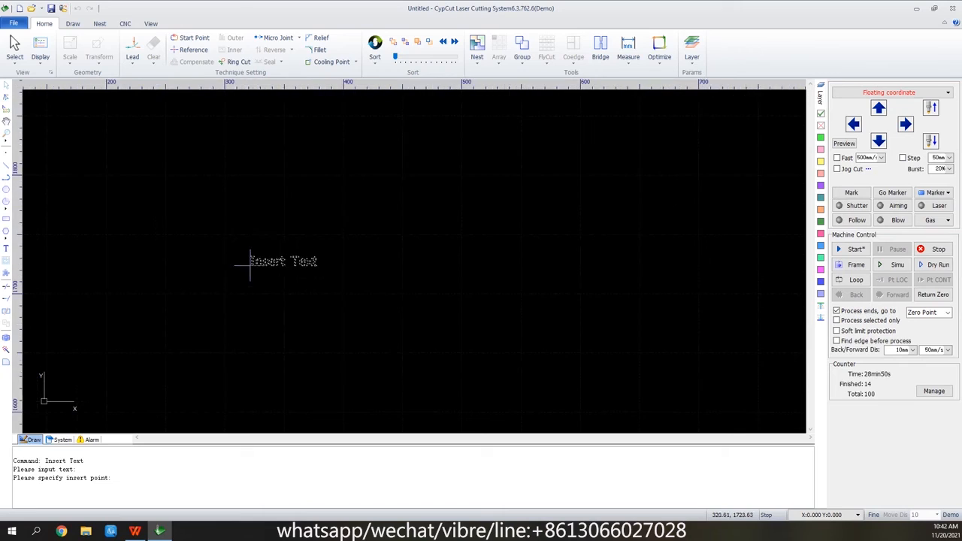
left_click(229, 282)
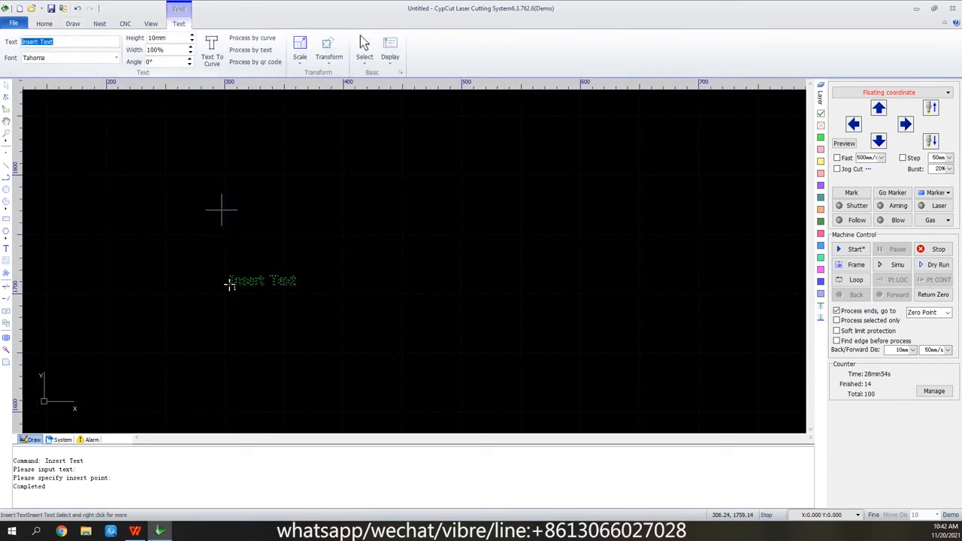
type("0")
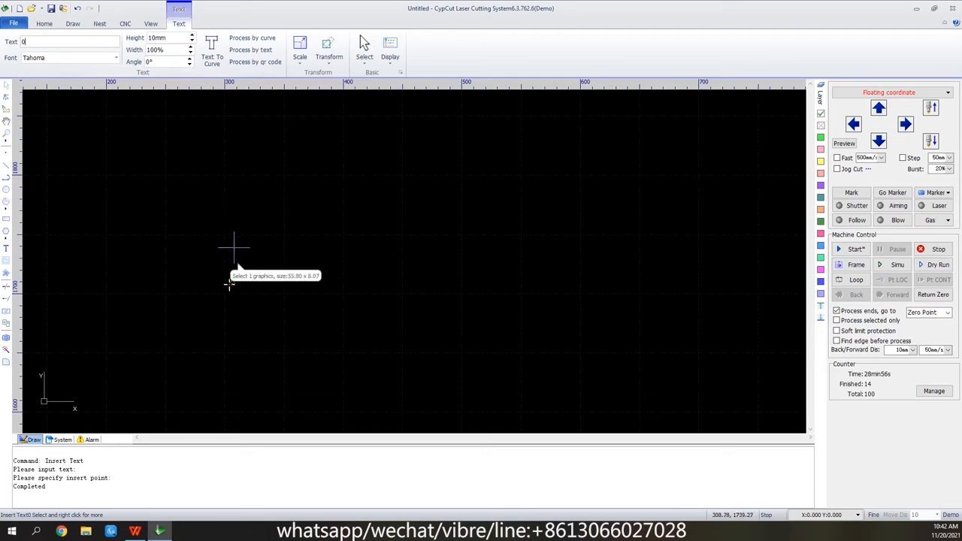
left_click(232, 249)
scroll(229, 276, "up", 13)
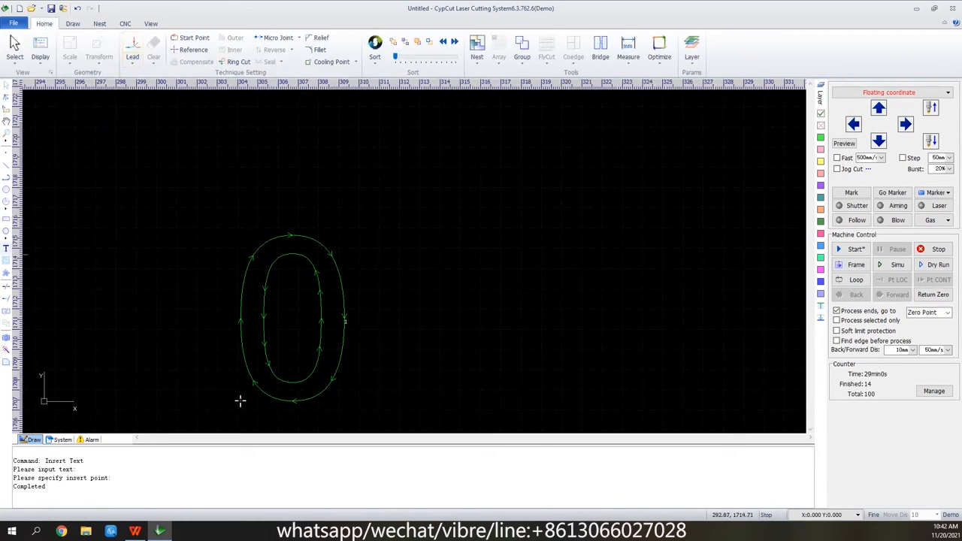
Insert a second text object above and to the right of the 0, and change its text to D.
left_click(6, 249)
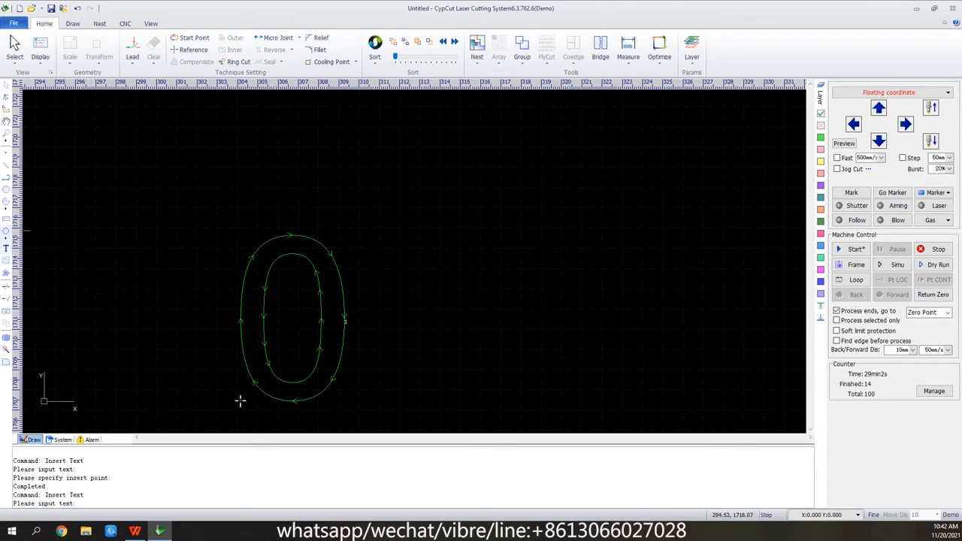
left_click(6, 249)
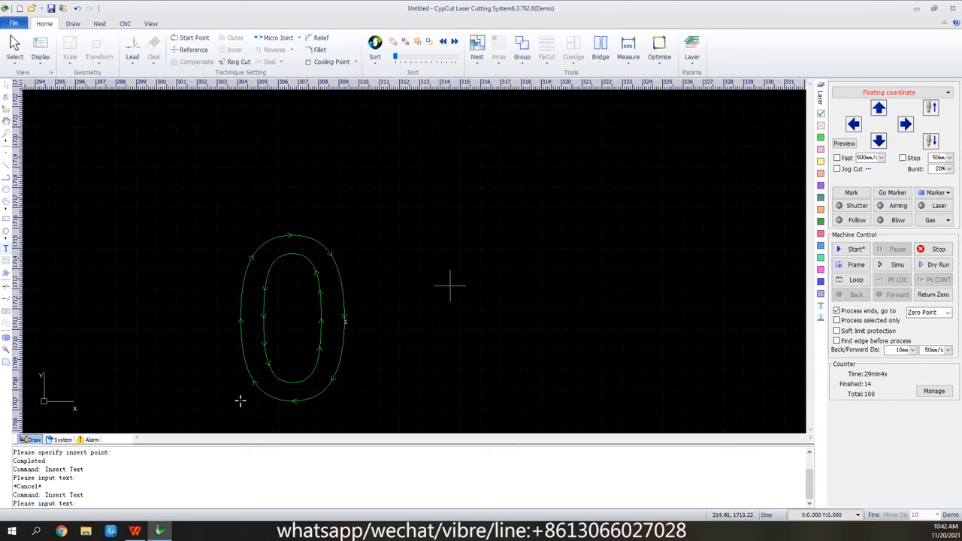
left_click(493, 276)
scroll(322, 297, "down", 3)
scroll(286, 342, "down", 2)
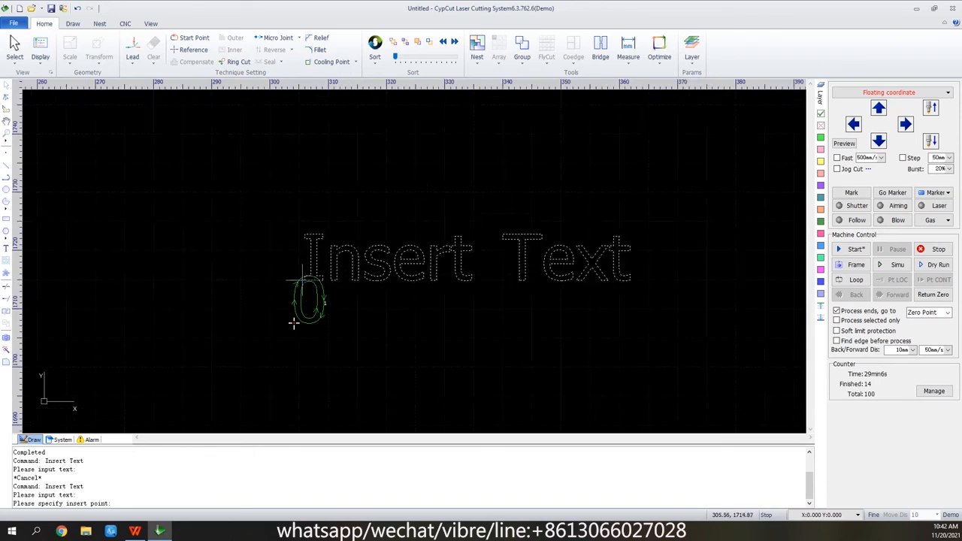
left_click(294, 323)
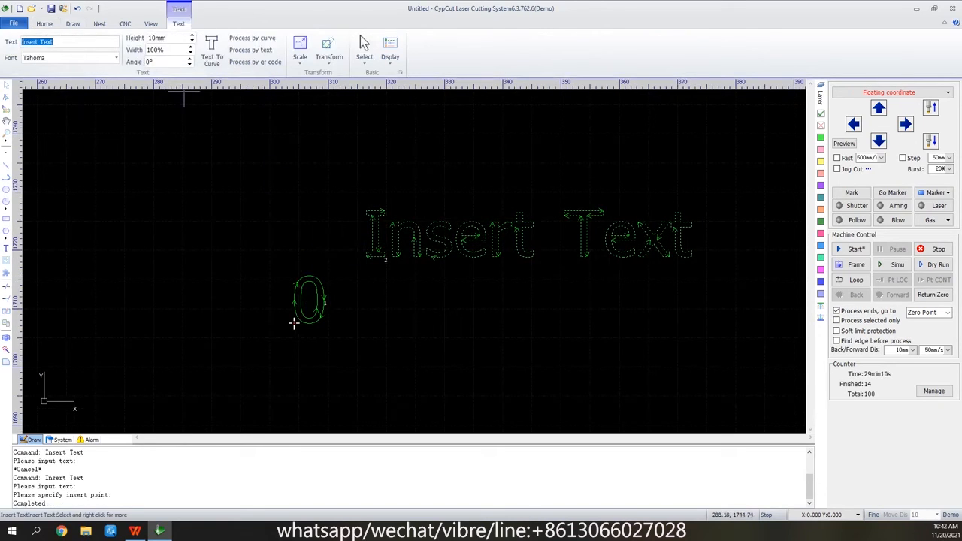
type("D")
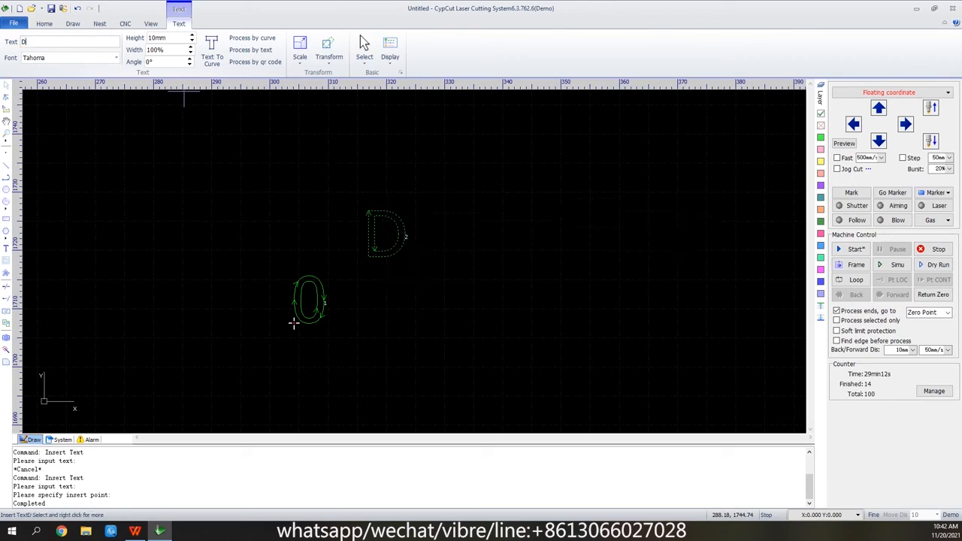
left_click(516, 239)
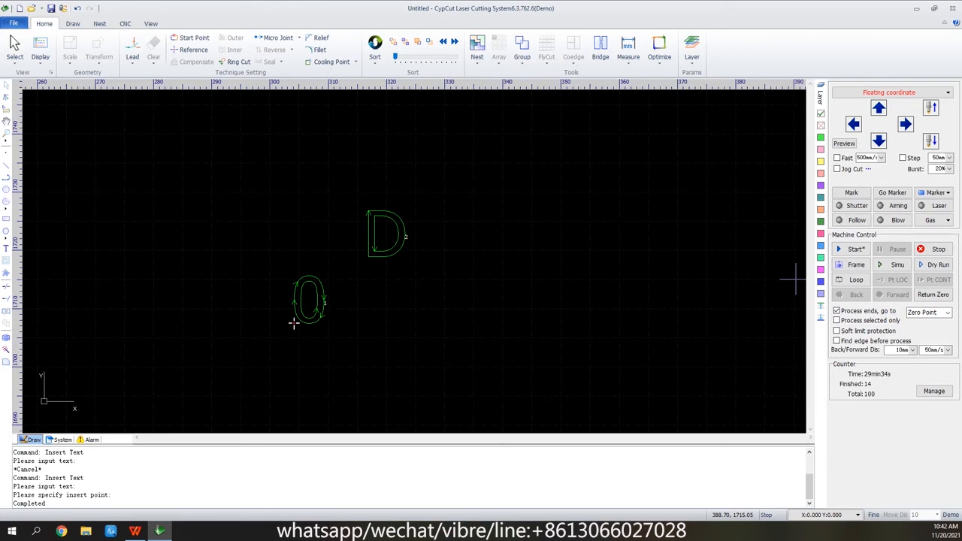
Convert the 0 text object to curves.
scroll(290, 319, "up", 3)
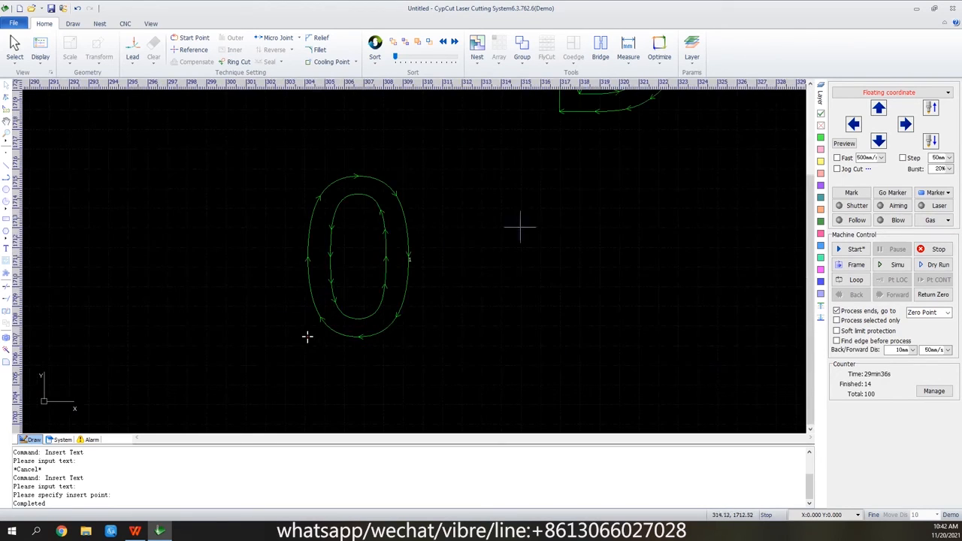
left_click_drag(431, 145, 348, 298)
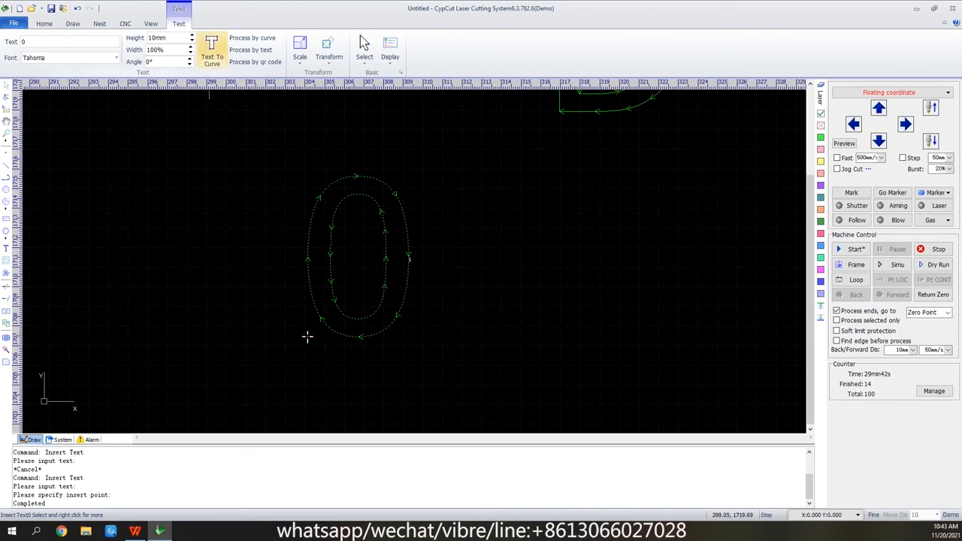
left_click(212, 51)
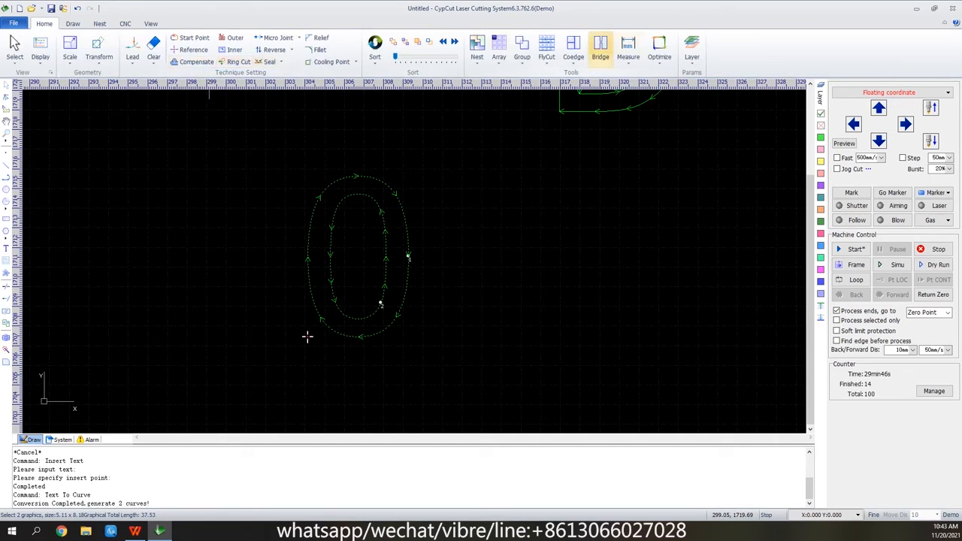
Bridge the outer and inner outlines at the top of the 0 with 600 mm effective distance and 0.2 mm bridge width.
left_click(600, 49)
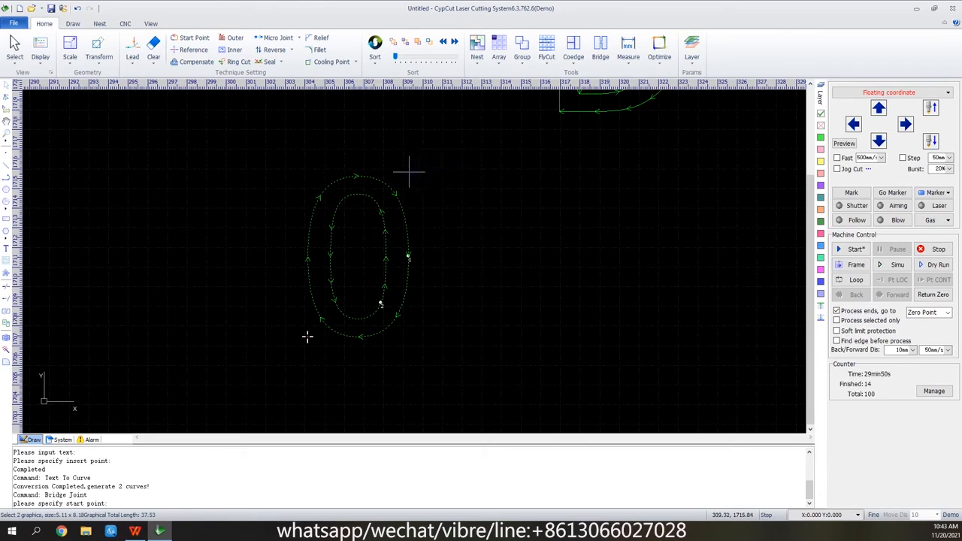
left_click(367, 165)
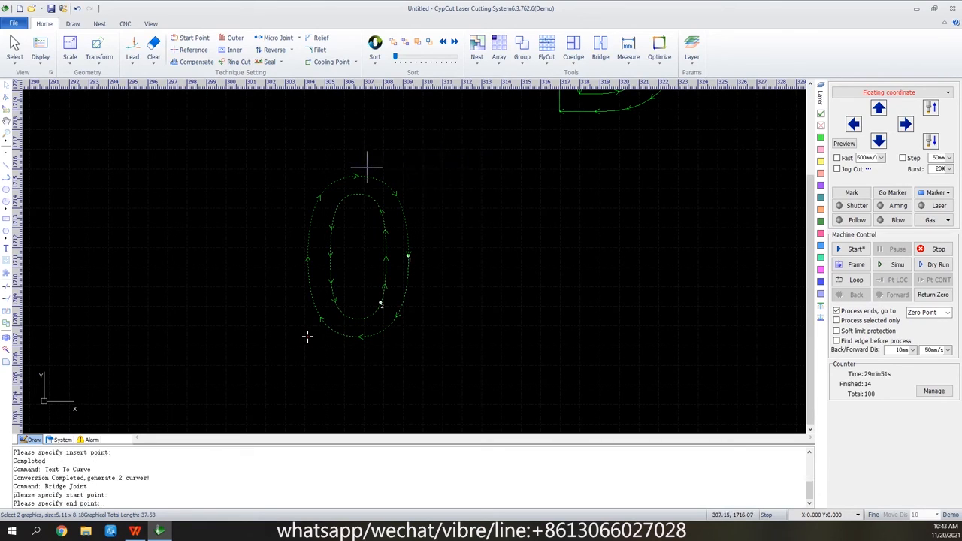
left_click(364, 208)
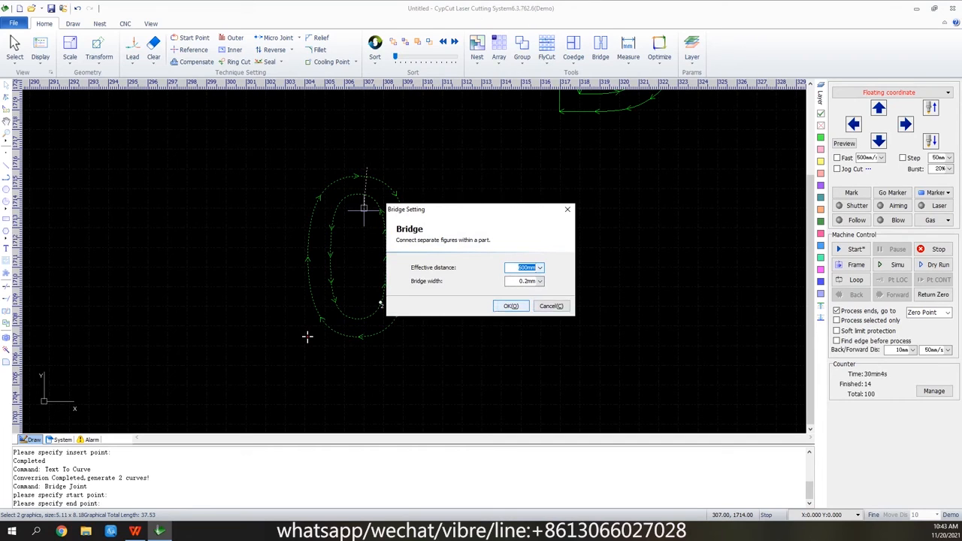
left_click(511, 306)
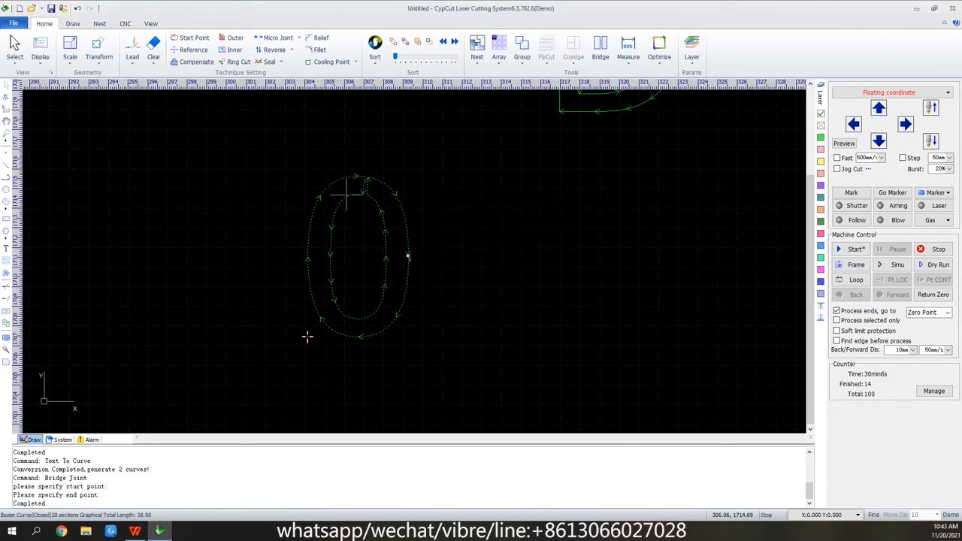
Measure the horizontal distance between the outer and inner outlines on the right side of the bridged 0.
scroll(350, 192, "up", 3)
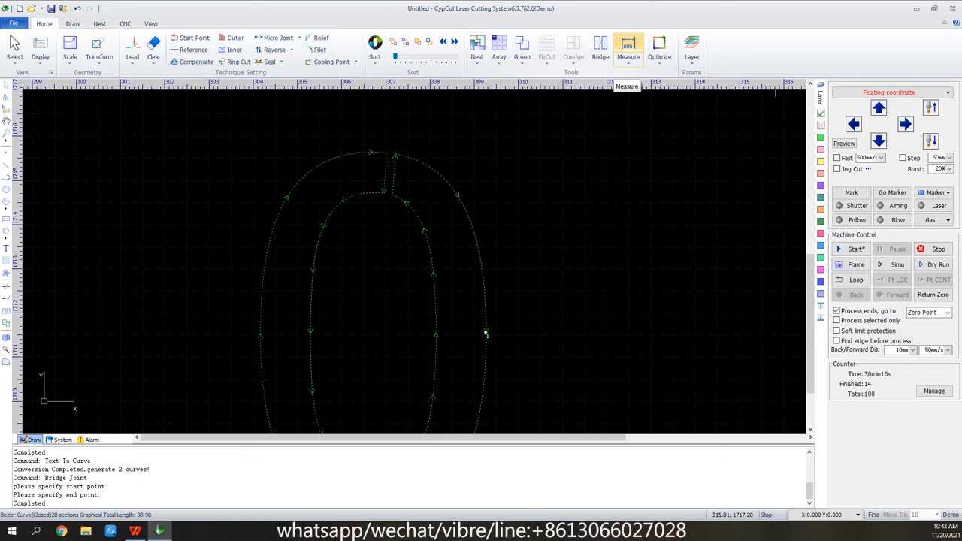
left_click(628, 47)
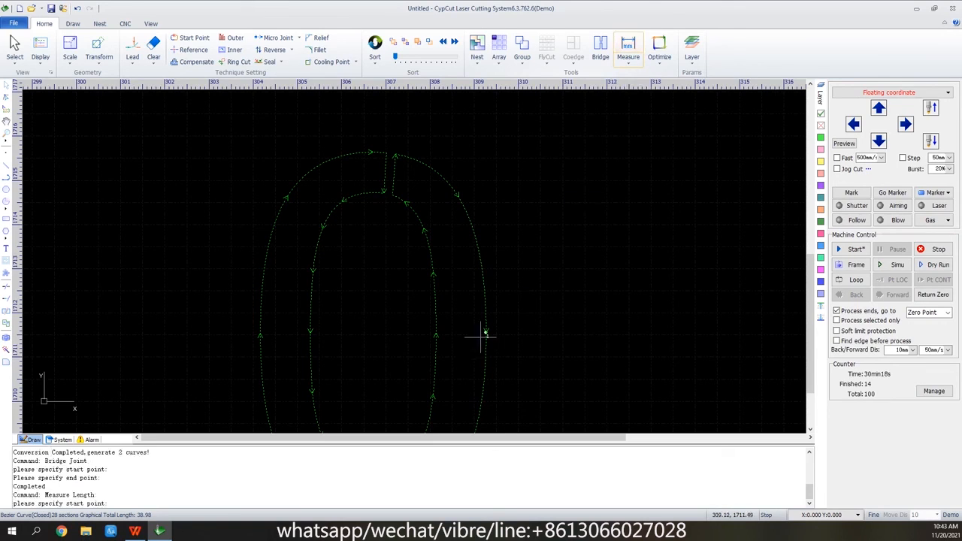
scroll(485, 279, "up", 2)
left_click(481, 282)
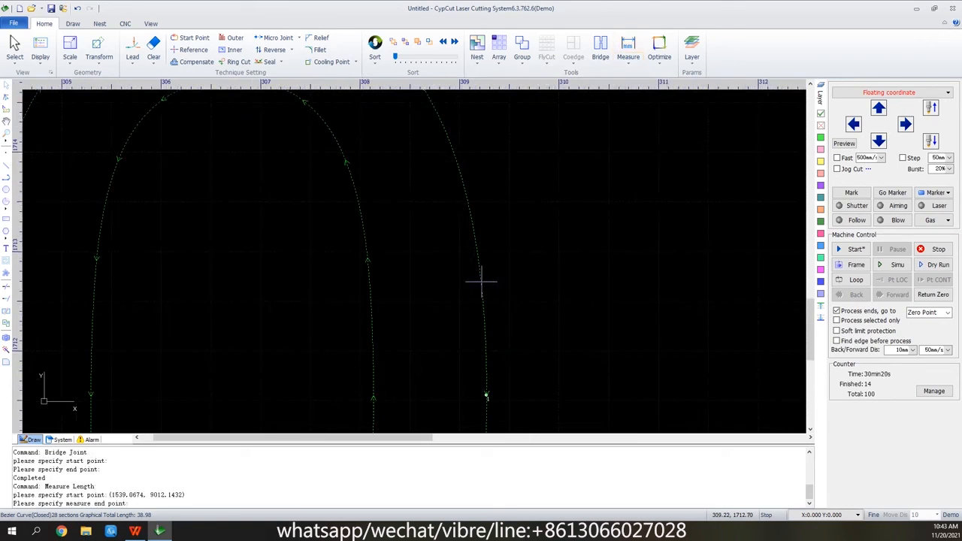
left_click(369, 282)
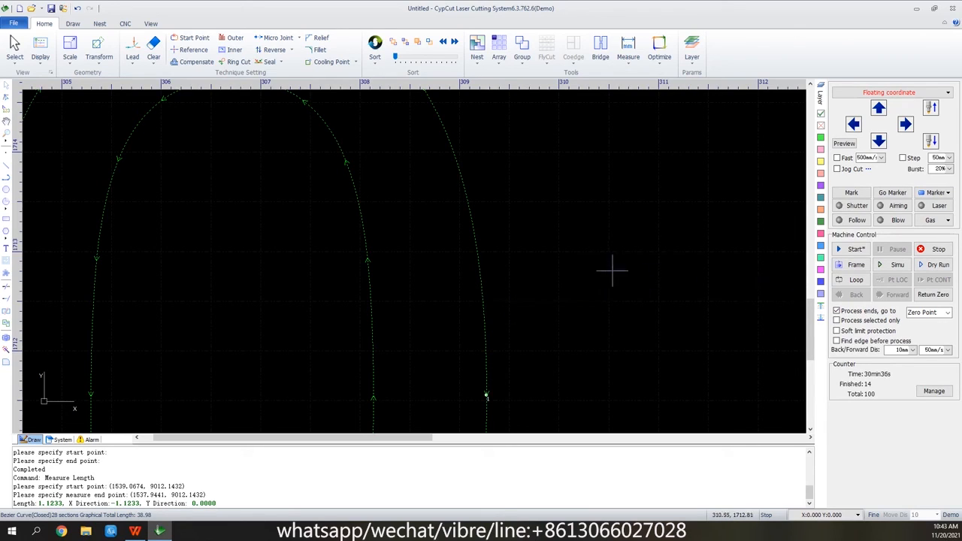
scroll(594, 254, "down", 5)
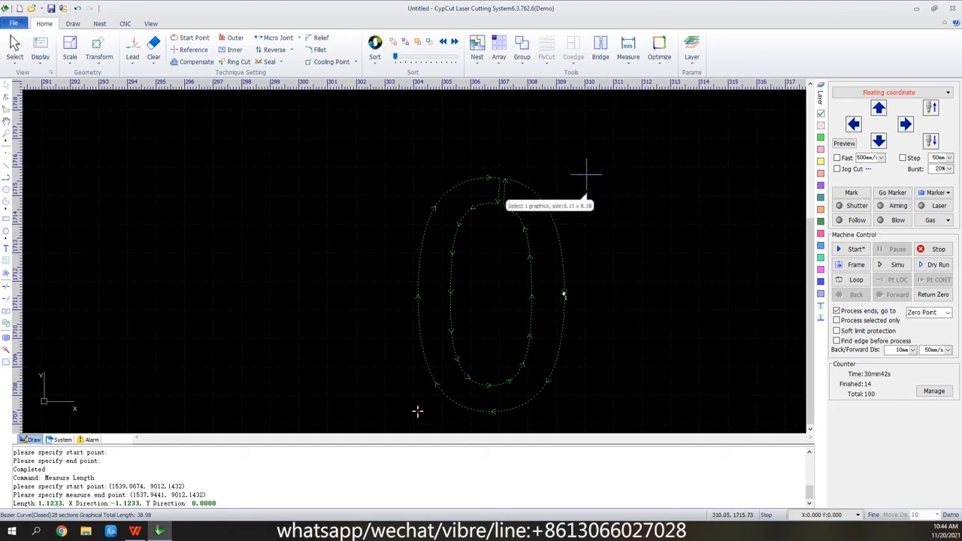
scroll(586, 175, "down", 2)
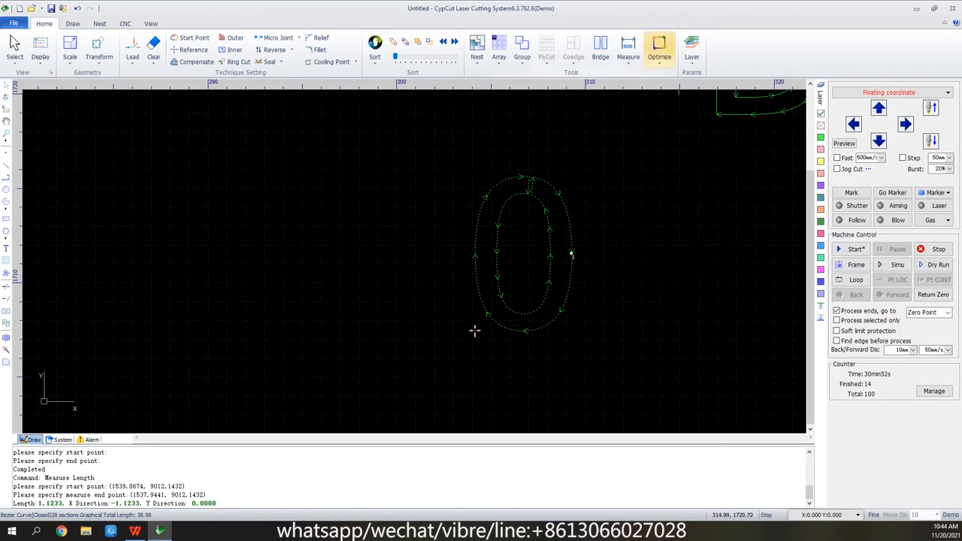
left_click(660, 60)
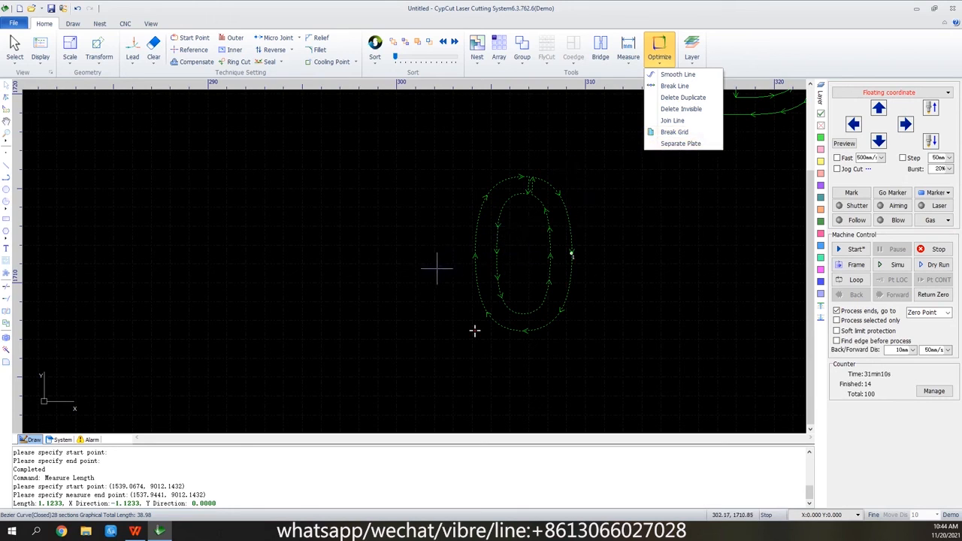
scroll(457, 368, "up", 2)
left_click(456, 369)
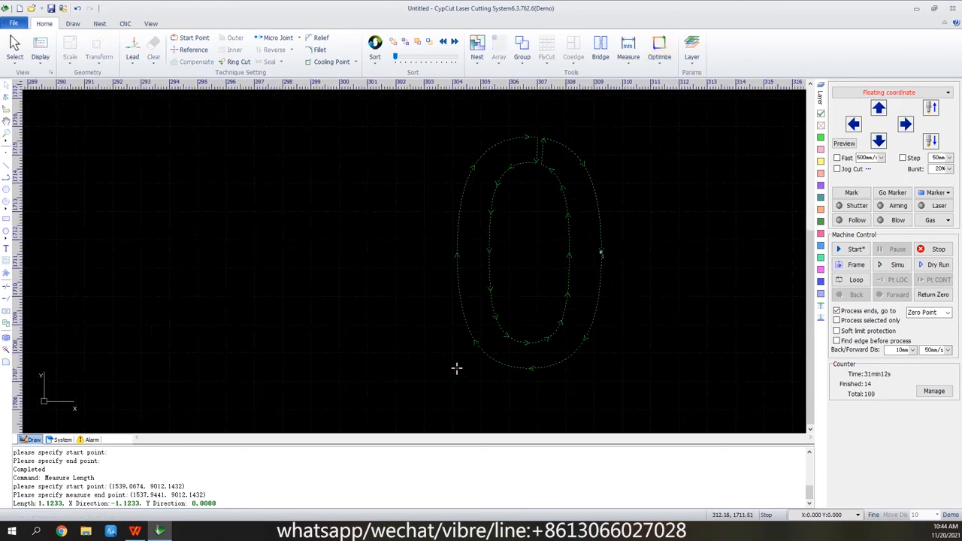
scroll(254, 264, "down", 2)
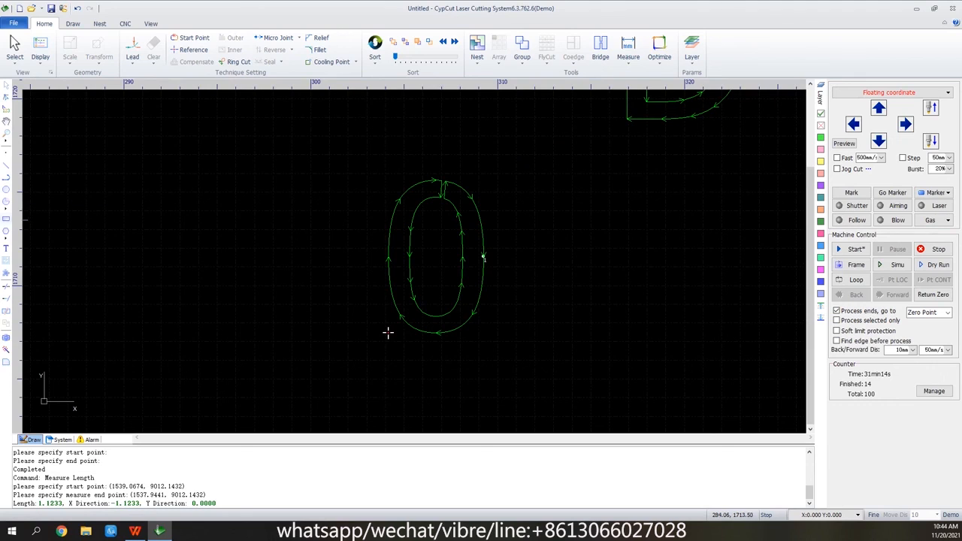
Draw two concentric circles in the empty area to the left of the 0, with radii of about 1.48 mm and 0.66 mm.
left_click(6, 189)
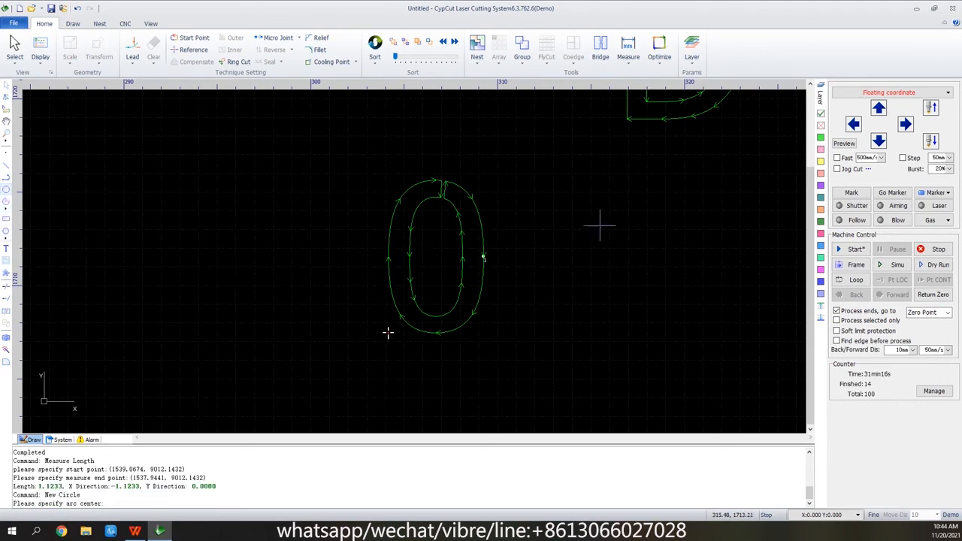
scroll(752, 225, "down", 1)
scroll(93, 312, "up", 5)
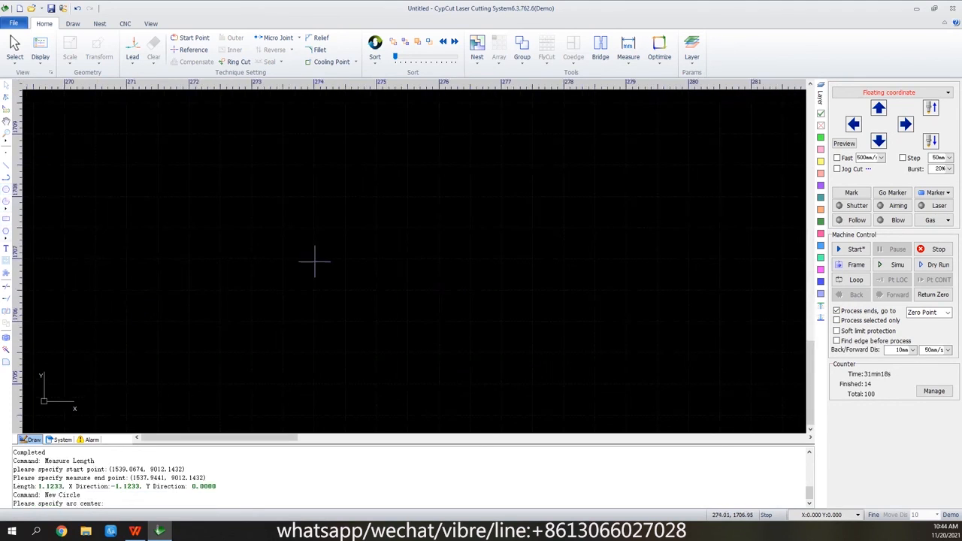
left_click(297, 211)
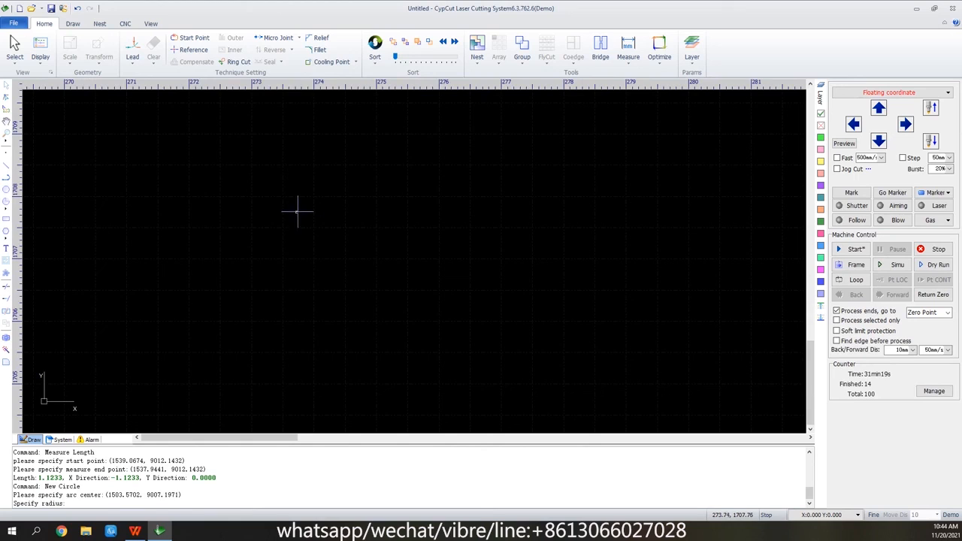
left_click(385, 242)
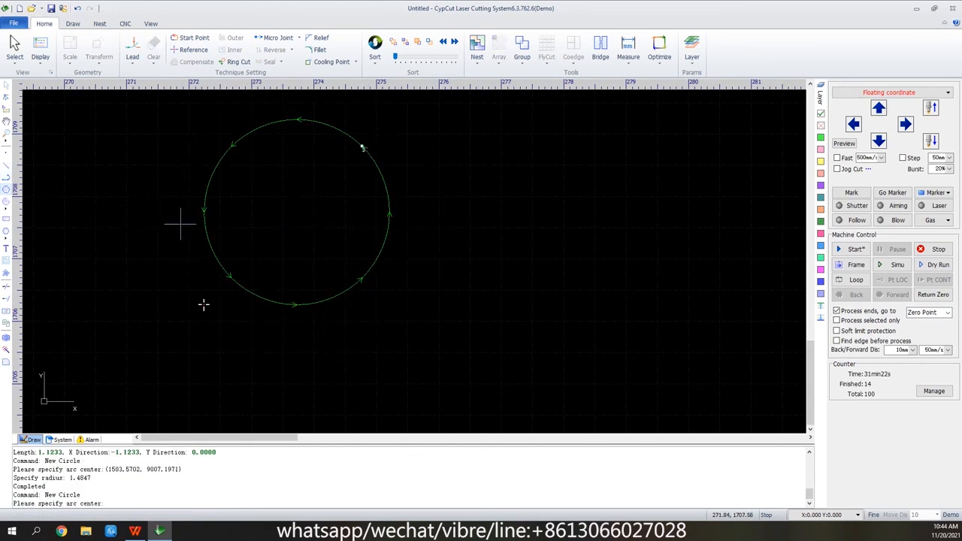
left_click(296, 211)
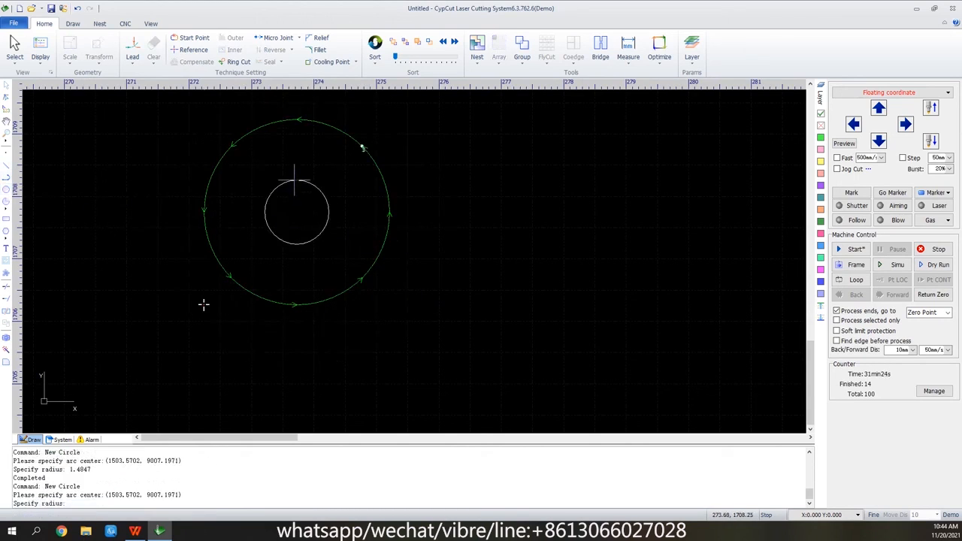
left_click(326, 183)
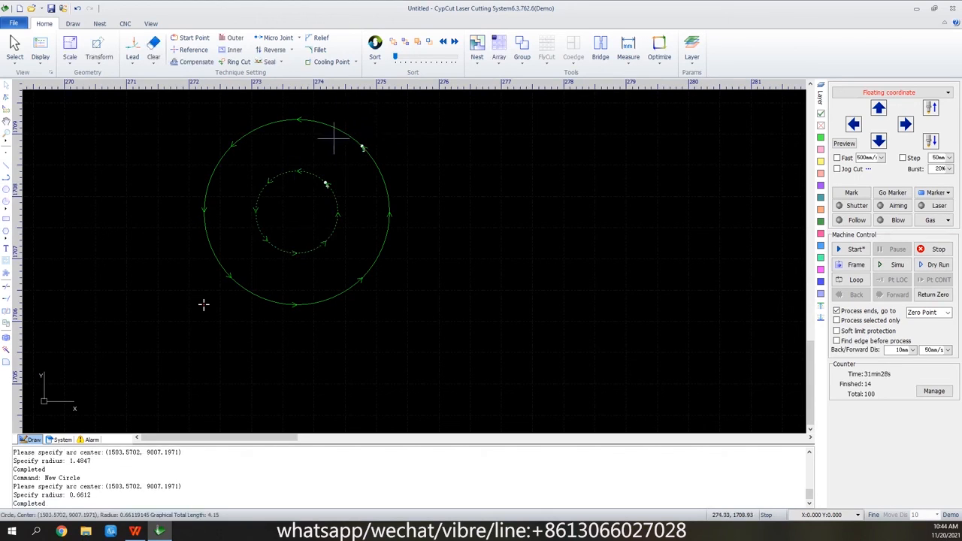
Apply Break Grid to both circles in Grid style with 1 meridian and 1 latitude, identifying inner and outer contours first.
left_click_drag(356, 118, 210, 302)
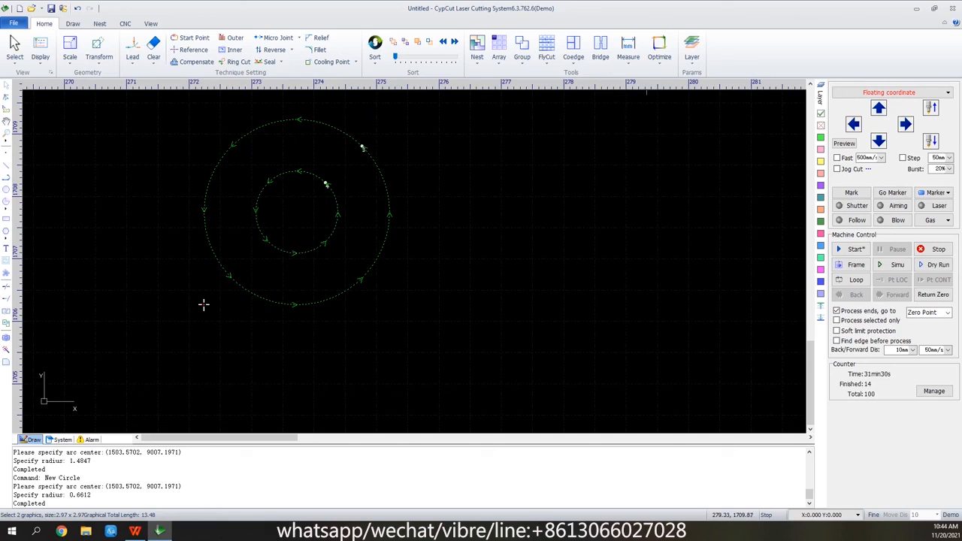
left_click(659, 49)
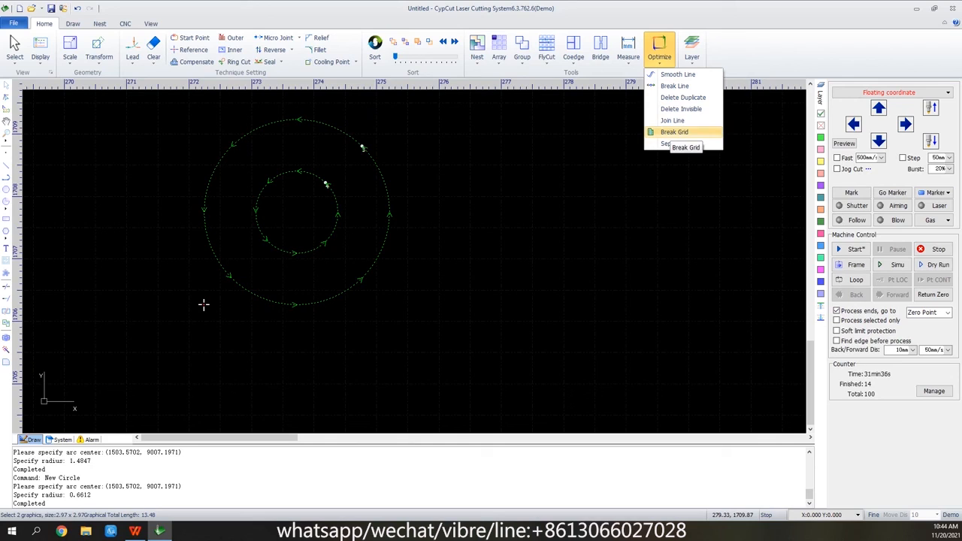
left_click(673, 134)
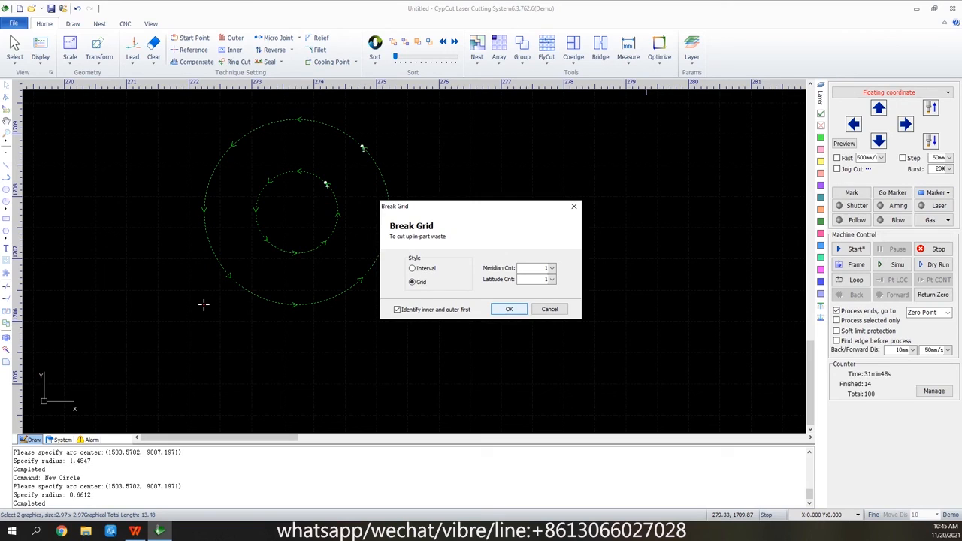
left_click(509, 309)
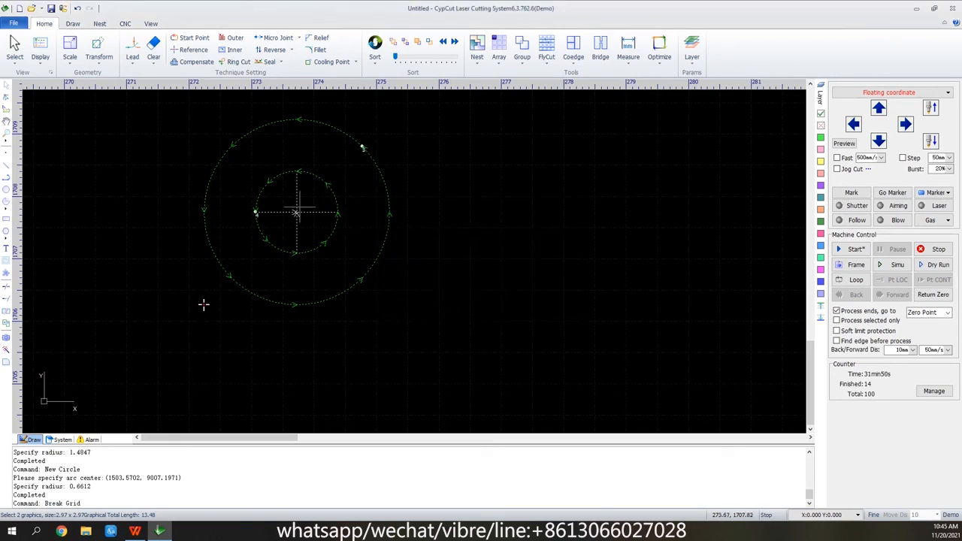